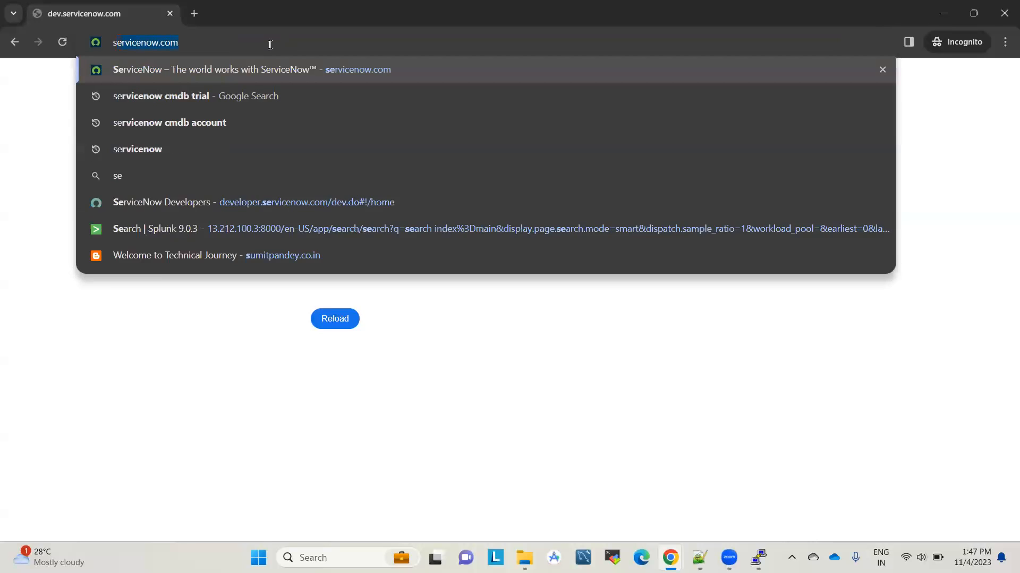
# Step: Load servicenow.com and accept the site's cookies
pyautogui.press('Return')
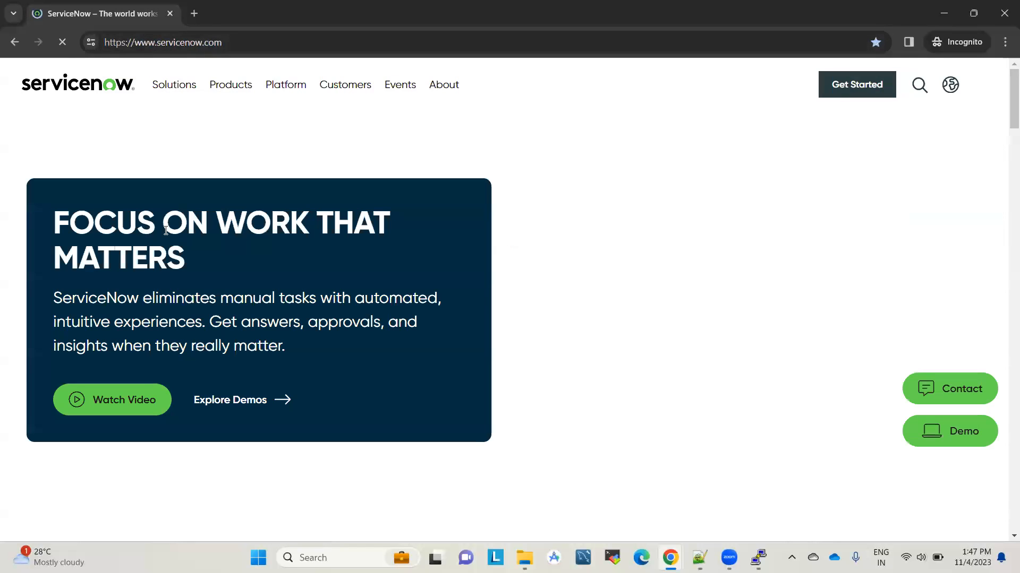
pyautogui.click(953, 92)
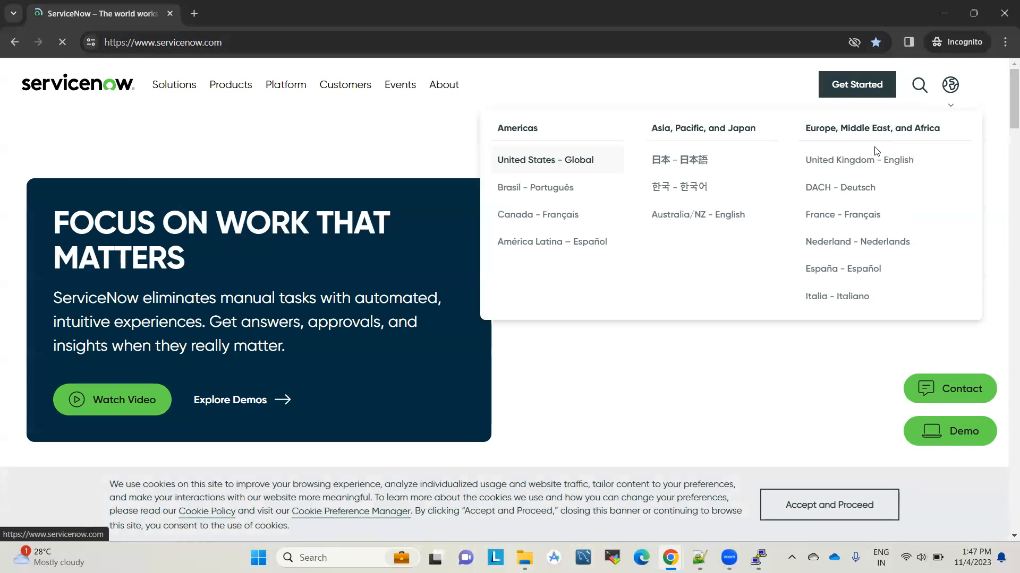
pyautogui.click(952, 94)
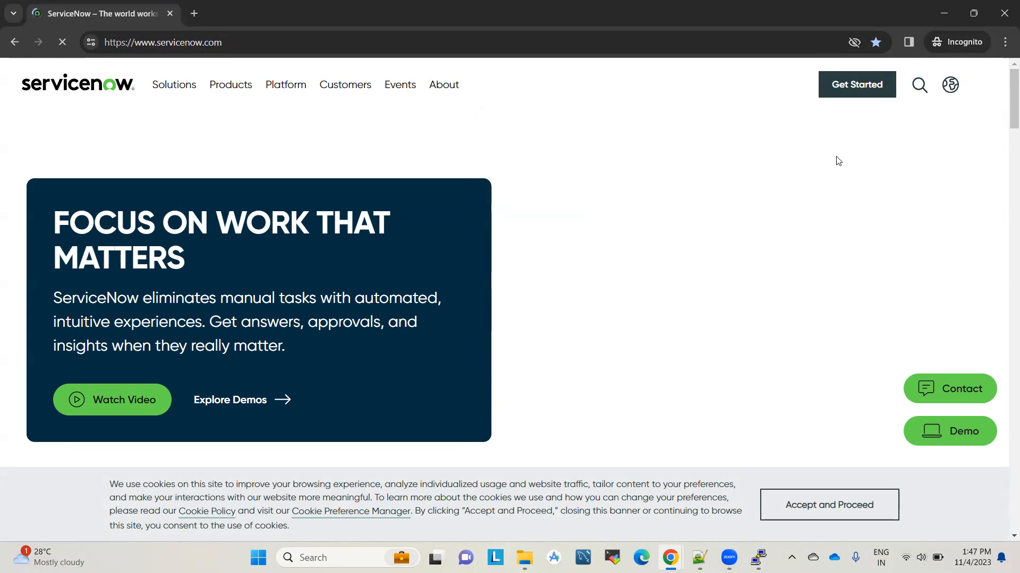
pyautogui.click(949, 86)
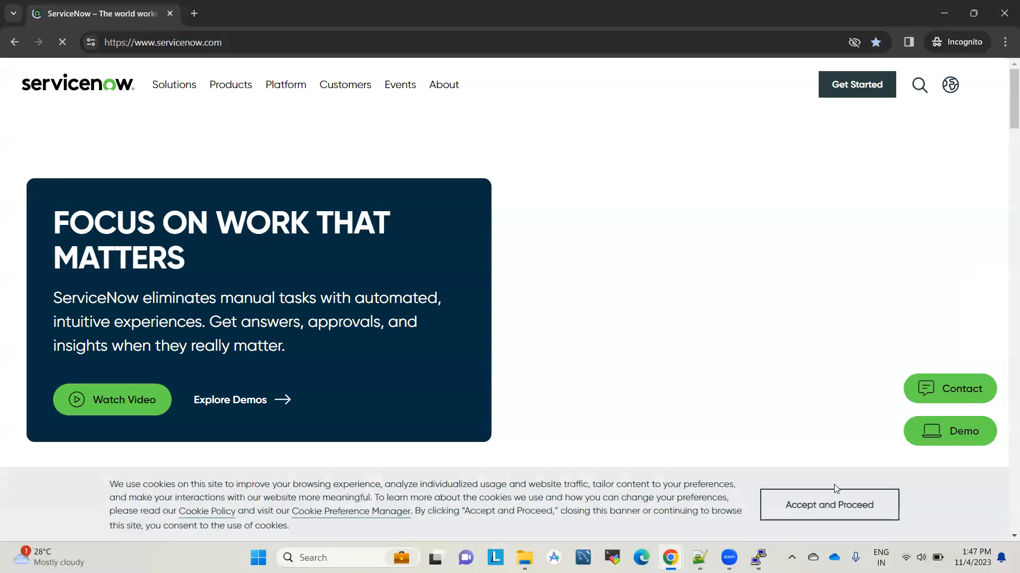
pyautogui.click(818, 511)
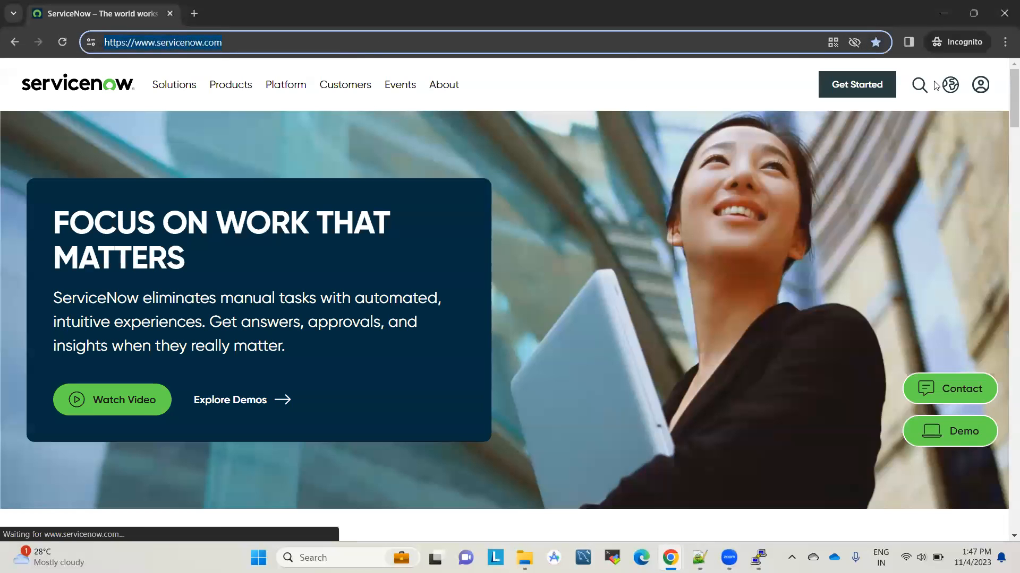
# Step: From the account icon, open the 'Sign up for a ServiceNow ID' registration form
pyautogui.click(981, 87)
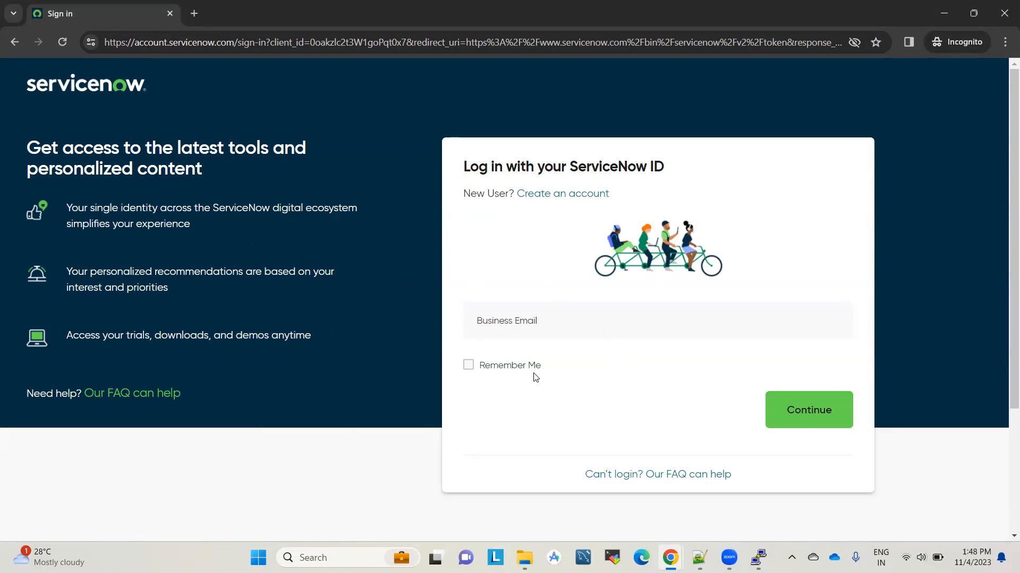
pyautogui.click(587, 198)
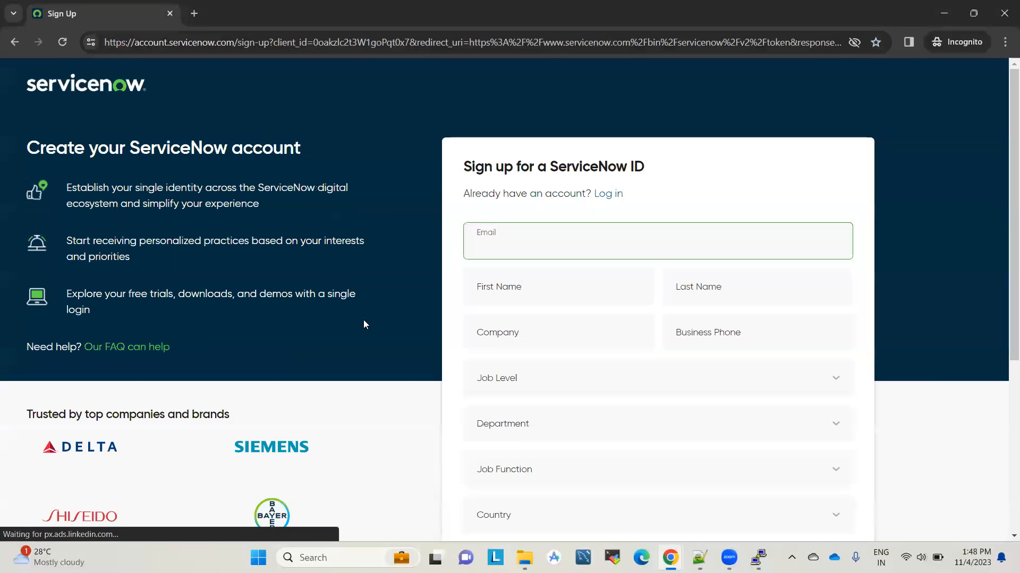
pyautogui.scroll(-5, 577, 415)
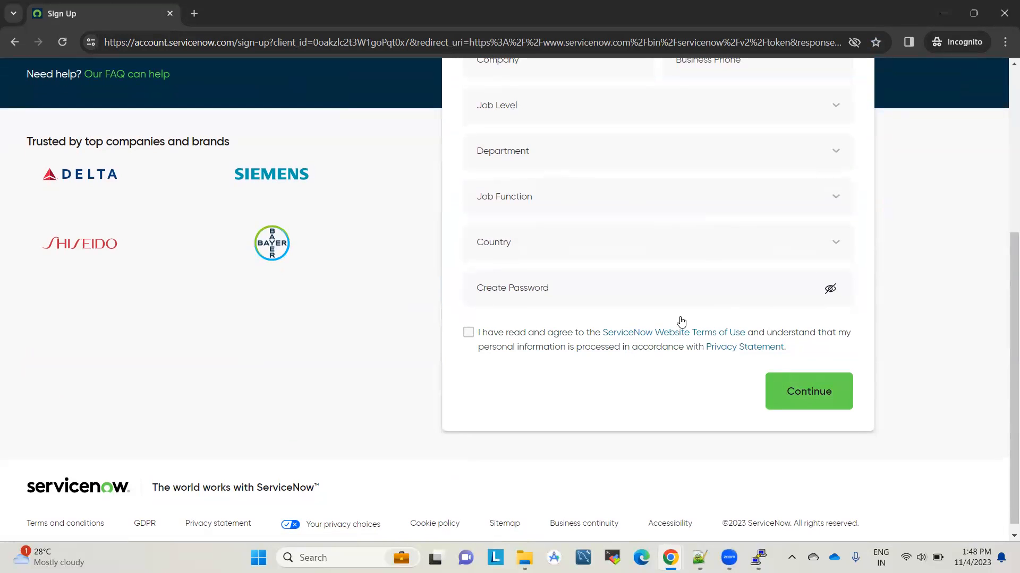
pyautogui.scroll(5, 687, 201)
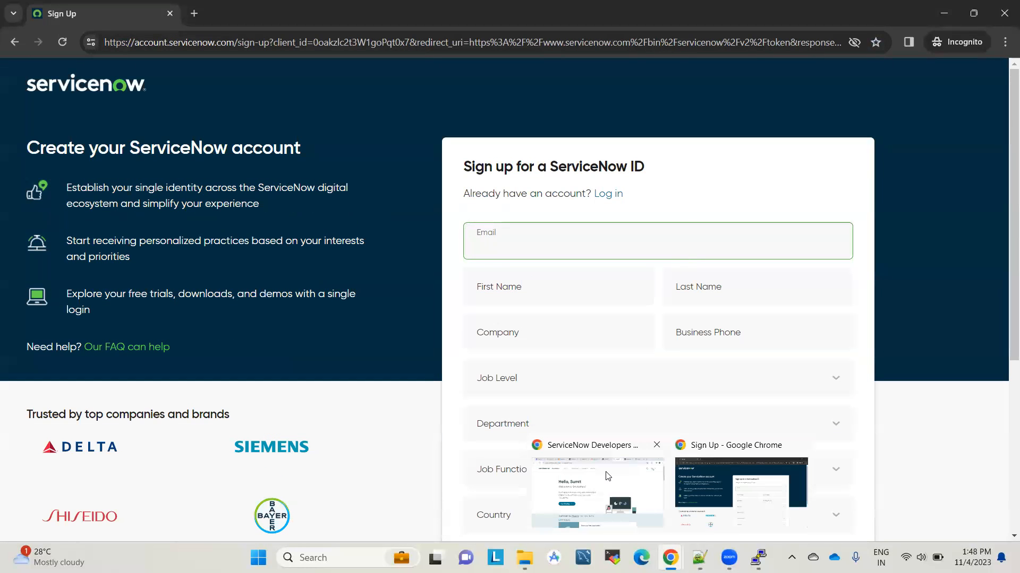
# Step: Open the ServiceNow developer site in a new incognito tab
pyautogui.click(609, 476)
pyautogui.click(745, 10)
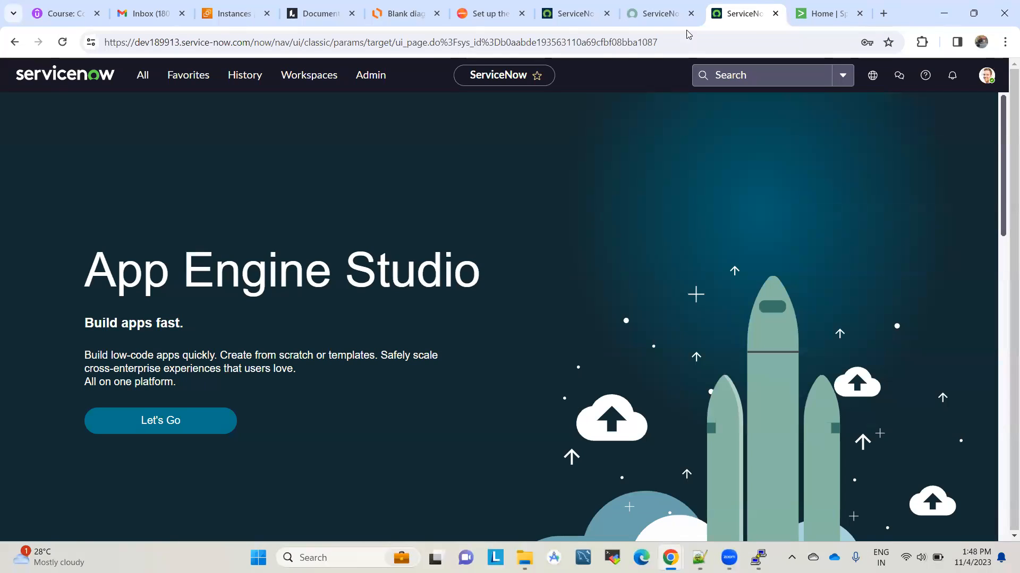
pyautogui.click(661, 14)
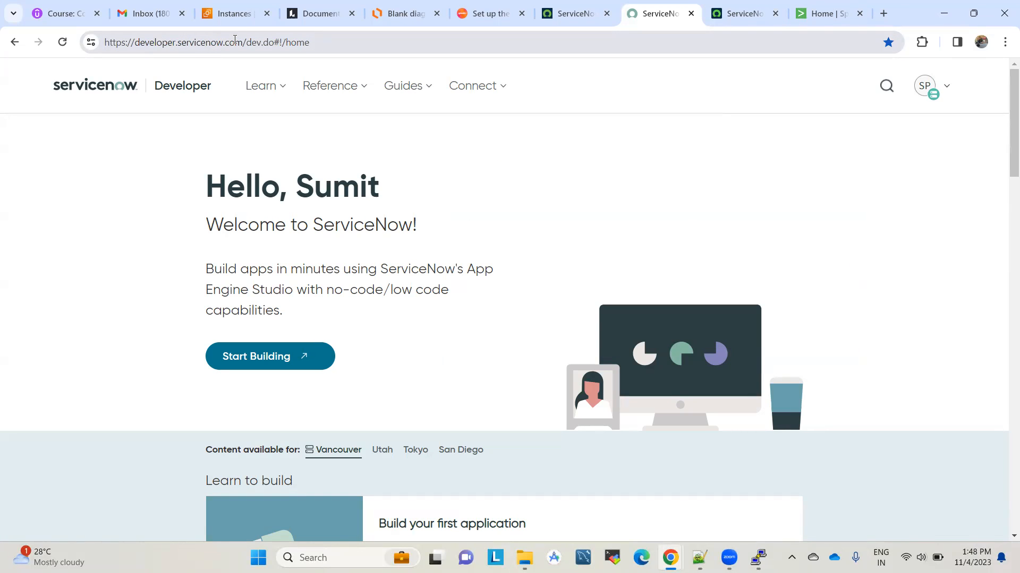
pyautogui.moveTo(670, 558)
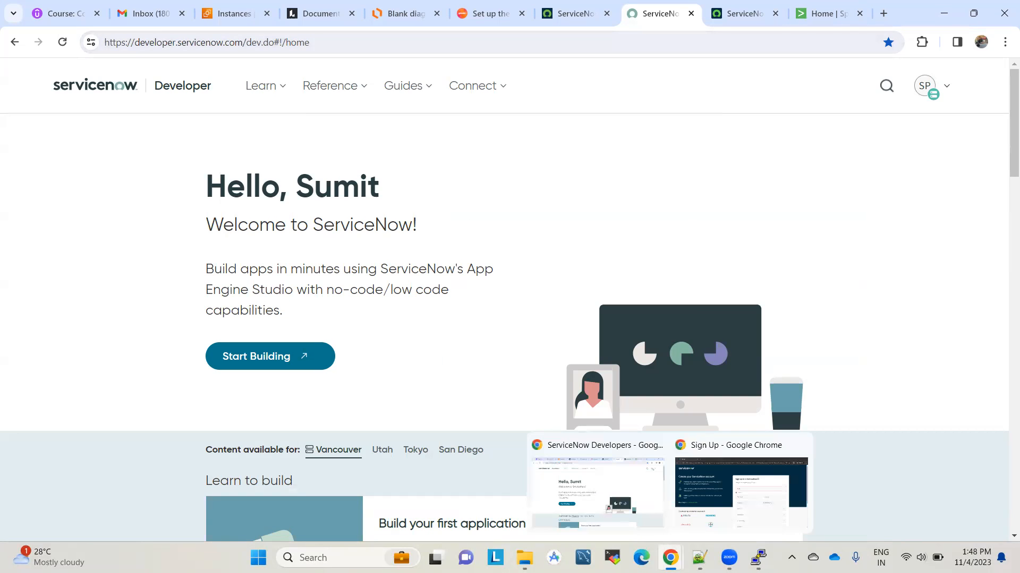
pyautogui.click(742, 473)
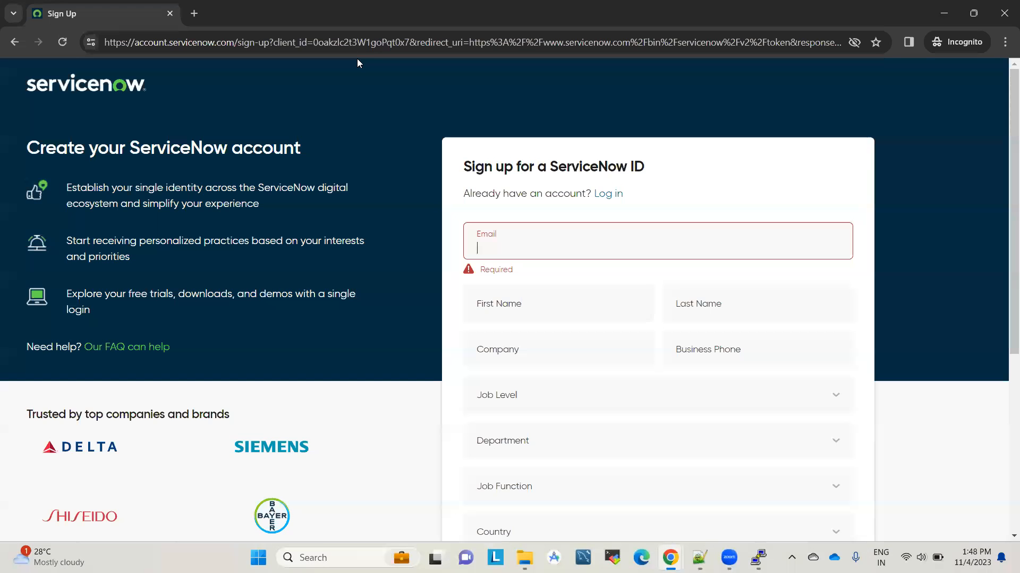
pyautogui.click(197, 15)
pyautogui.write('developer')
pyautogui.press('Return')
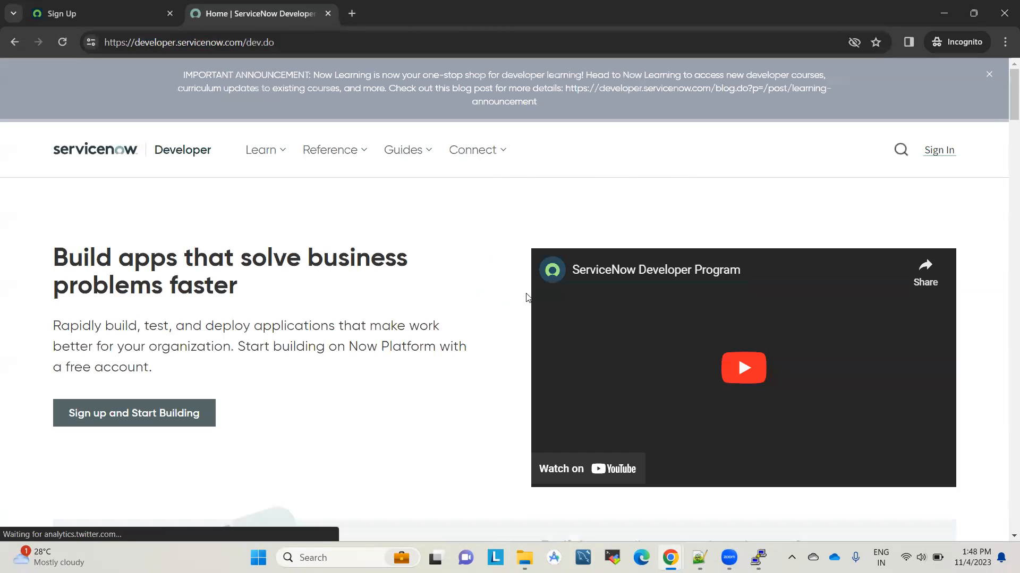
# Step: Dismiss the banner and show the signed-in instance details: Online, Vancouver release, Admin role
pyautogui.click(989, 75)
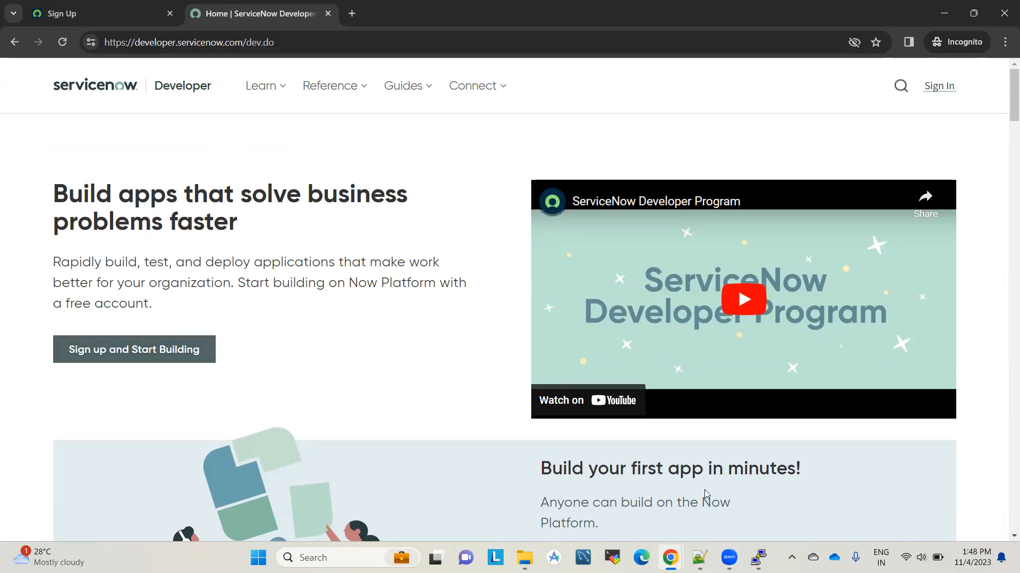
pyautogui.moveTo(671, 557)
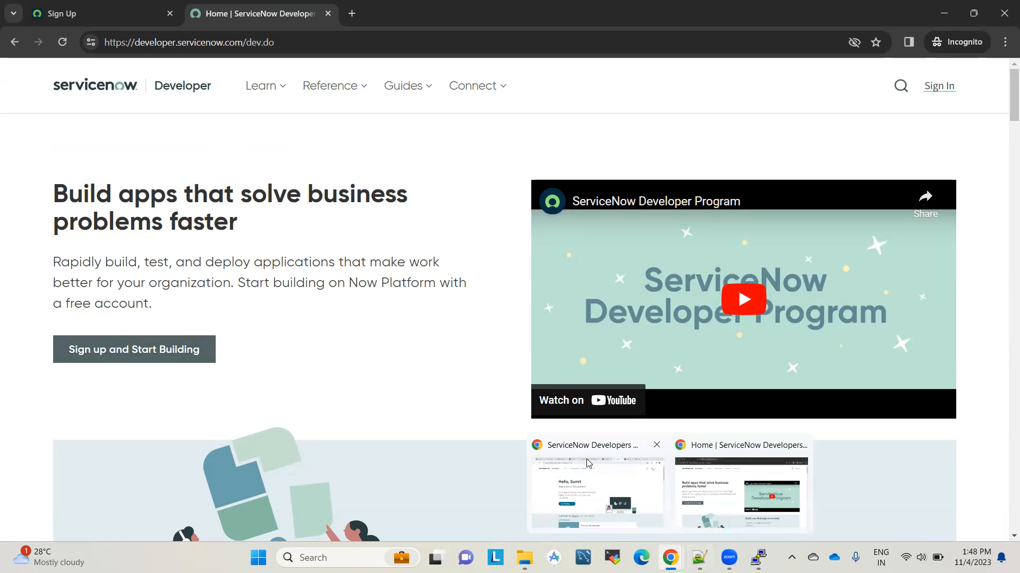
pyautogui.click(589, 464)
pyautogui.click(746, 5)
pyautogui.click(658, 13)
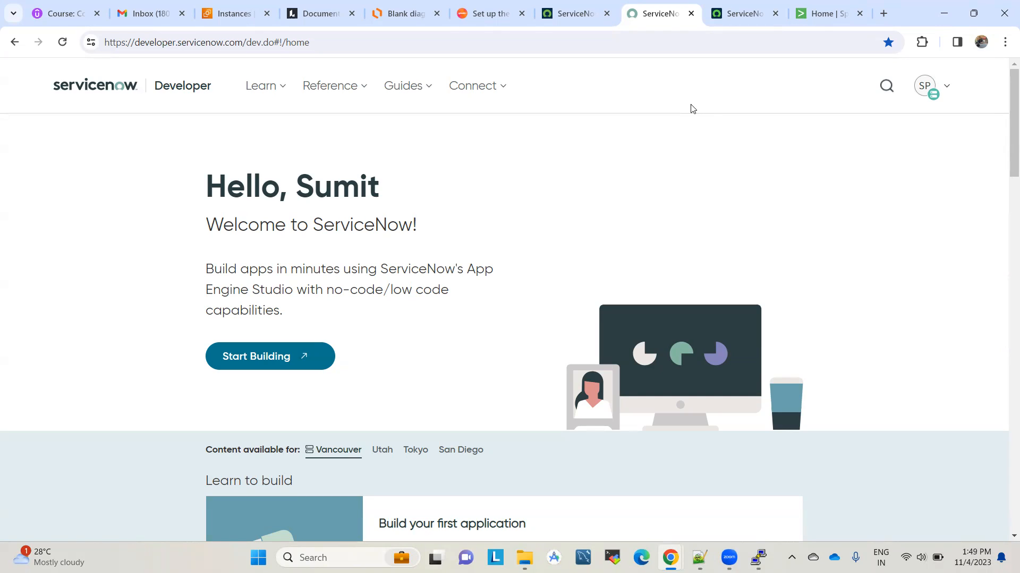
pyautogui.click(742, 5)
pyautogui.click(667, 7)
pyautogui.click(741, 9)
pyautogui.click(670, 4)
pyautogui.click(946, 91)
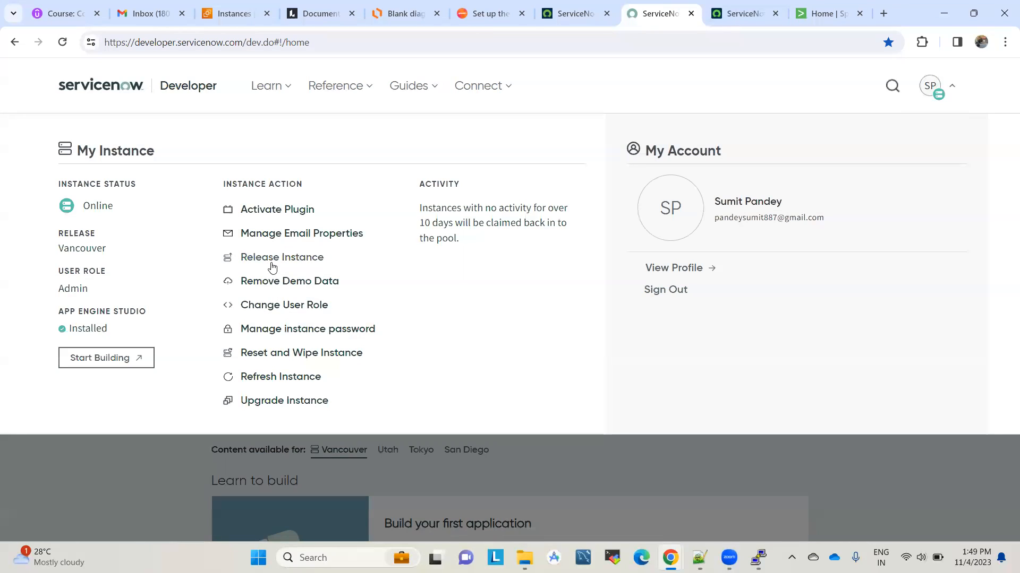
# Step: Reveal and select the instance URL, username and password, then go to the App Engine Studio tab
pyautogui.click(275, 330)
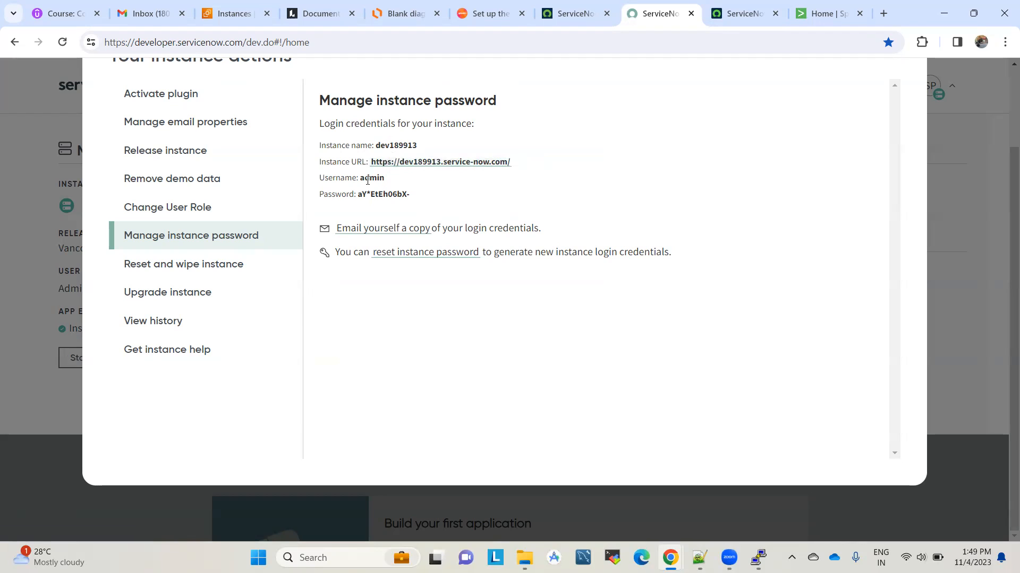
pyautogui.moveTo(416, 198); pyautogui.dragTo(315, 162)
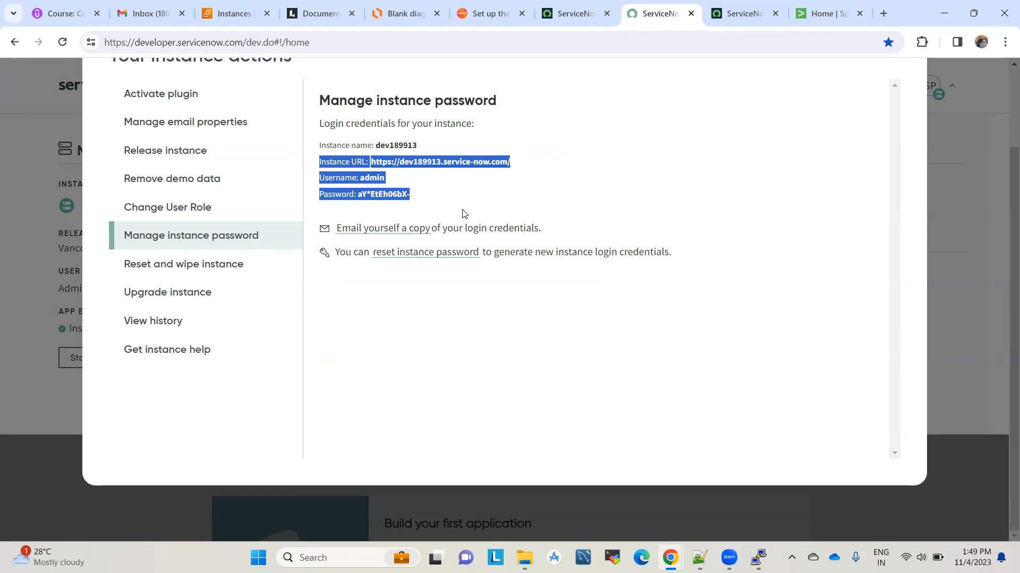
pyautogui.scroll(2, 743, 191)
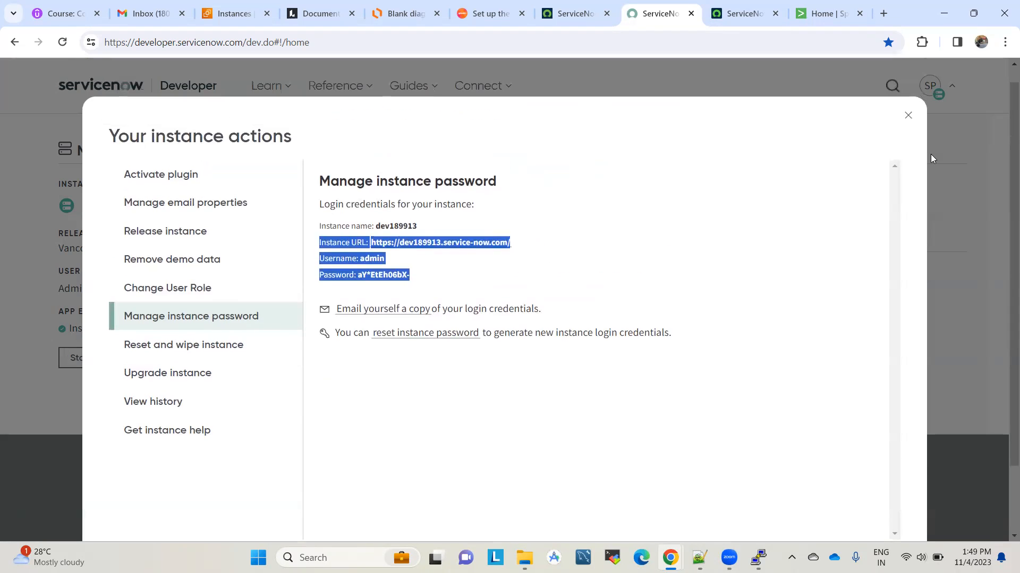
pyautogui.click(908, 117)
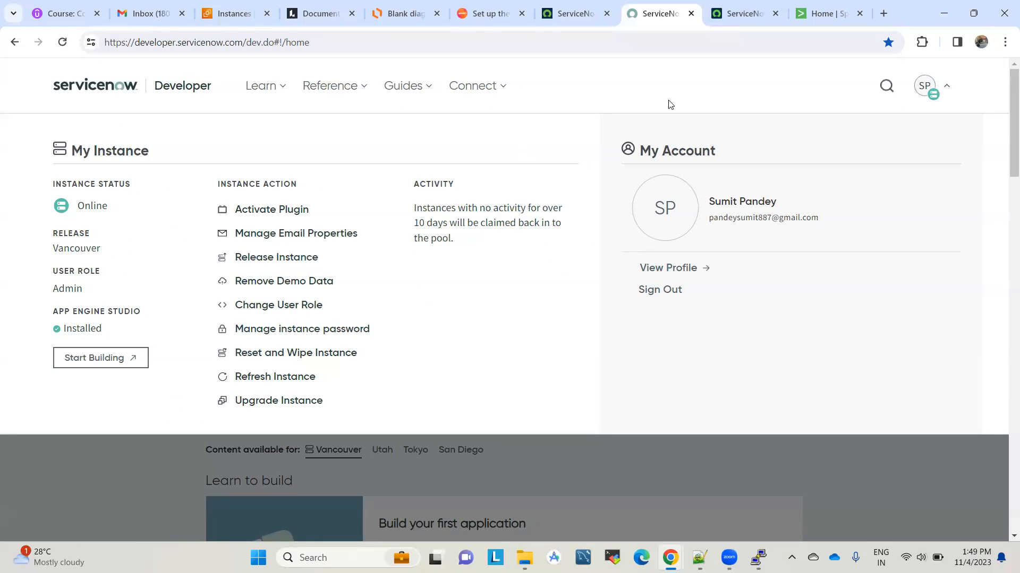
pyautogui.click(669, 467)
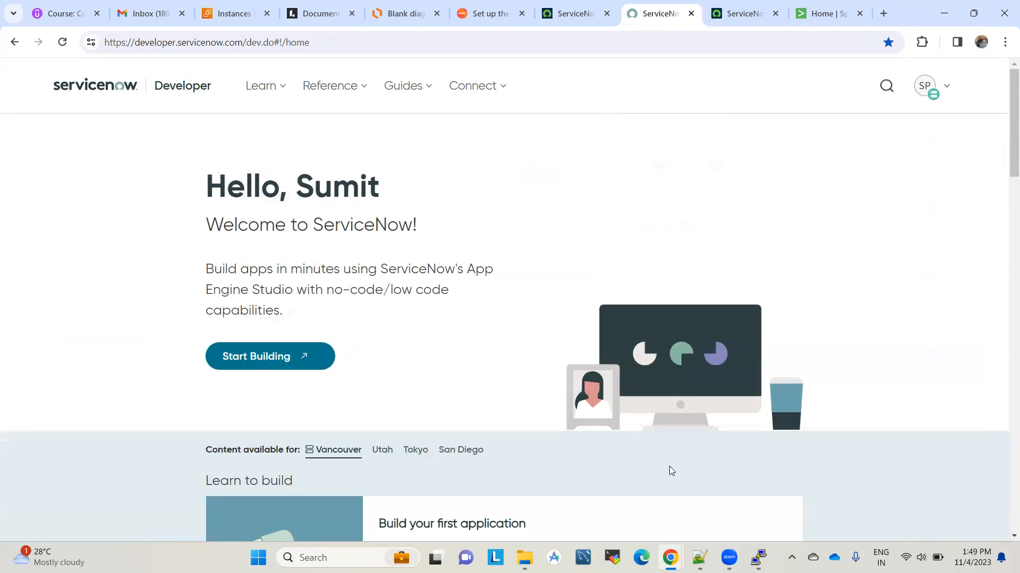
pyautogui.click(745, 13)
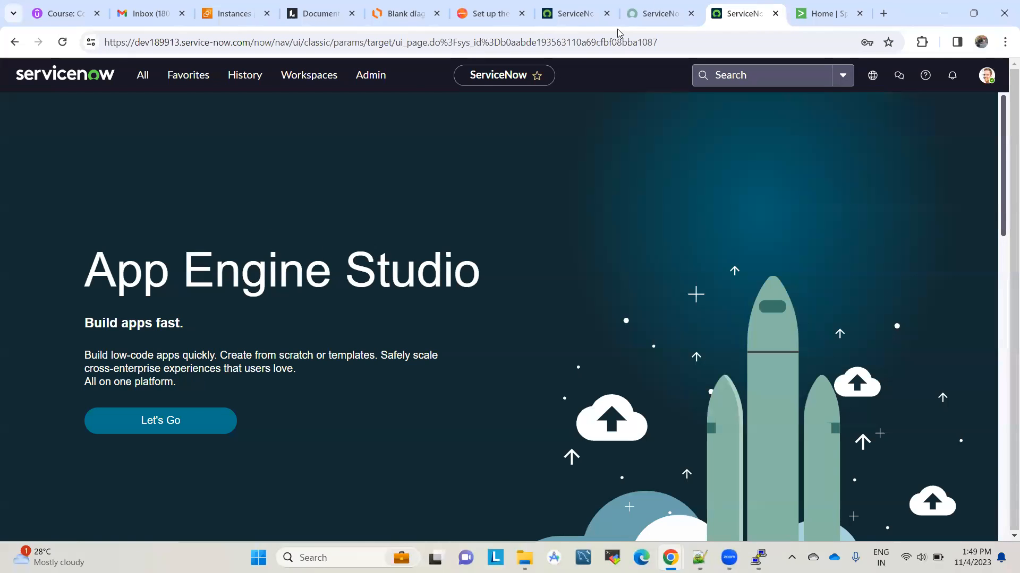
pyautogui.click(658, 6)
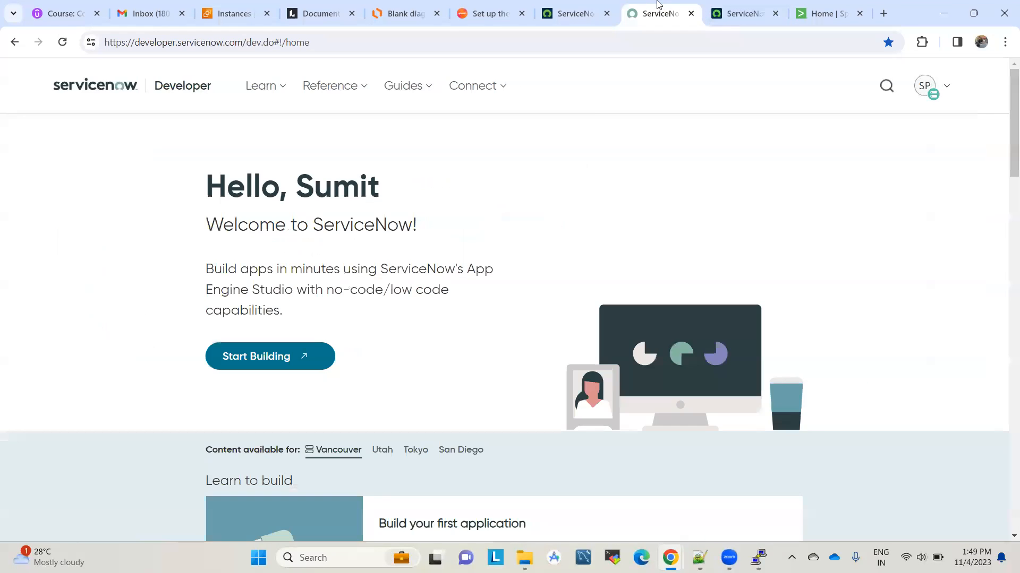
pyautogui.click(955, 95)
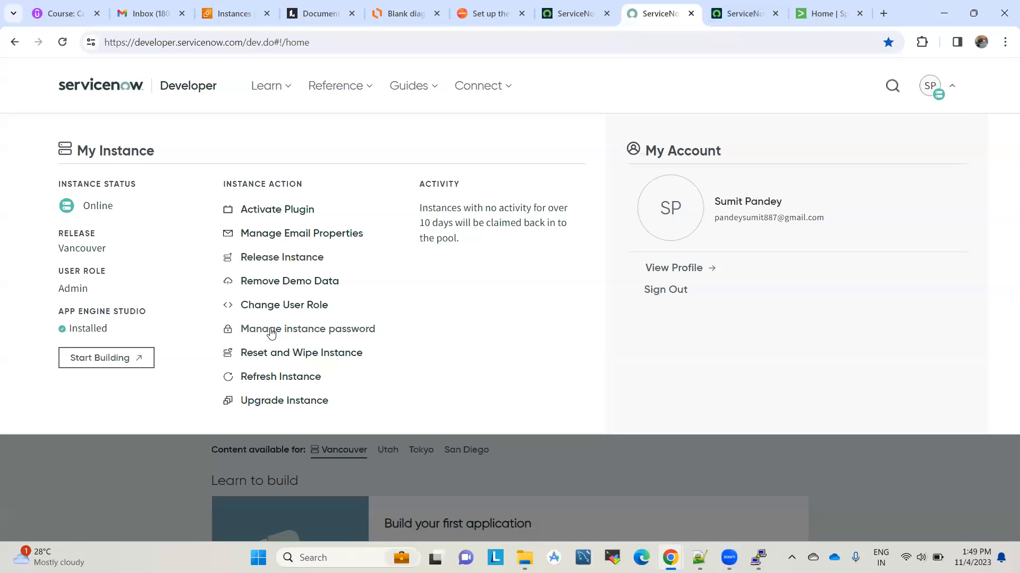
pyautogui.click(272, 331)
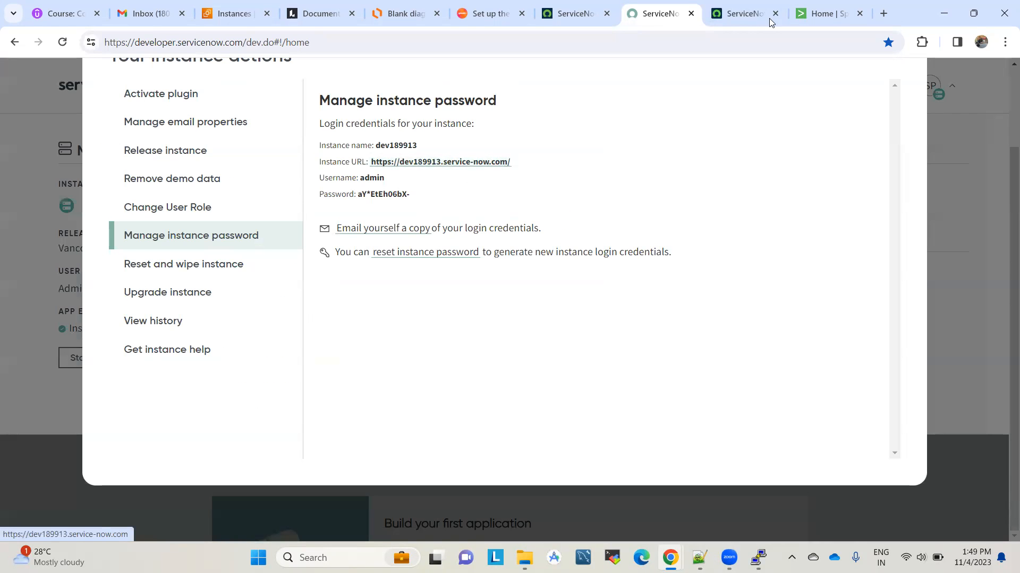
pyautogui.click(732, 5)
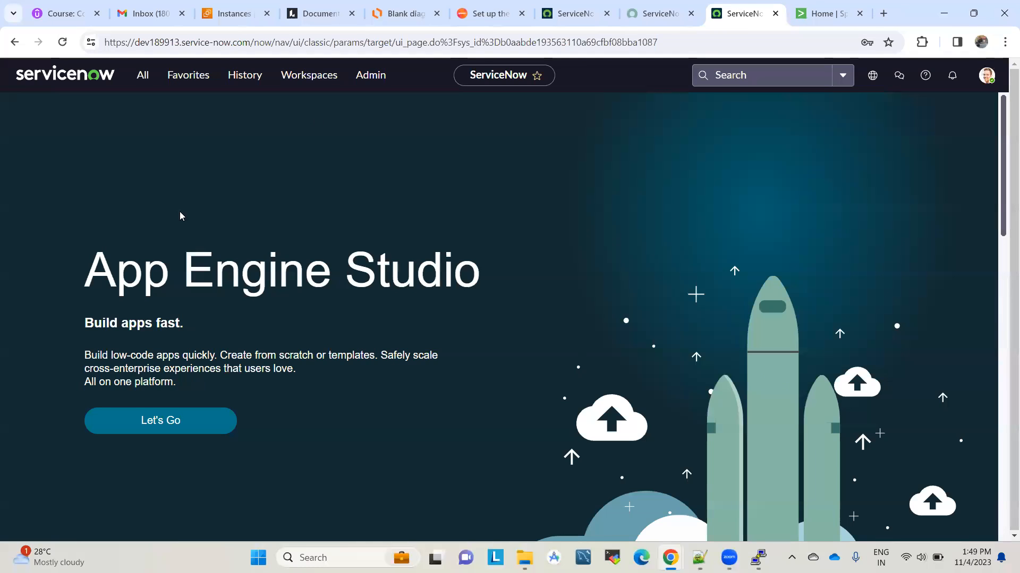
pyautogui.click(154, 43)
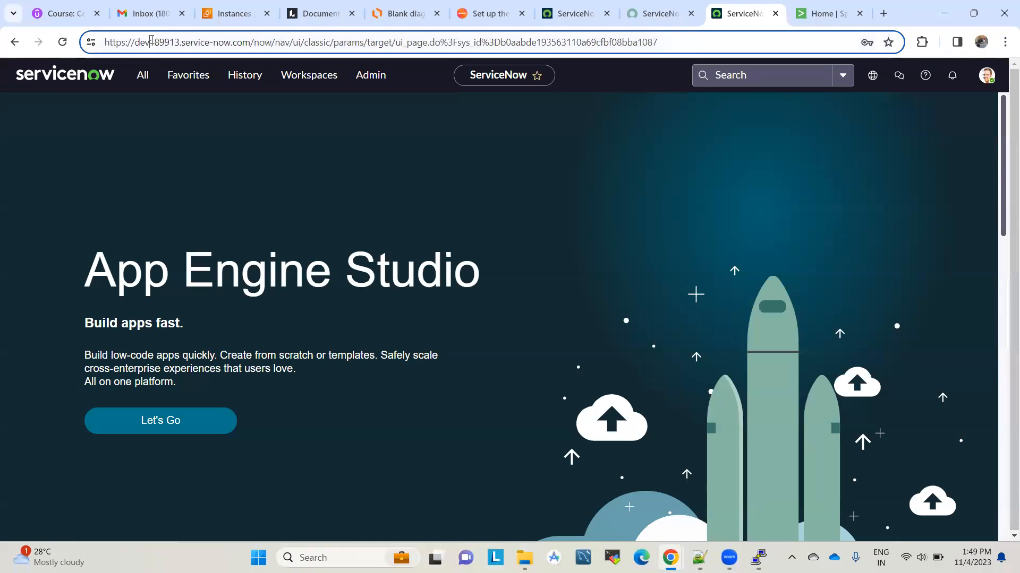
pyautogui.click(201, 43)
pyautogui.click(241, 137)
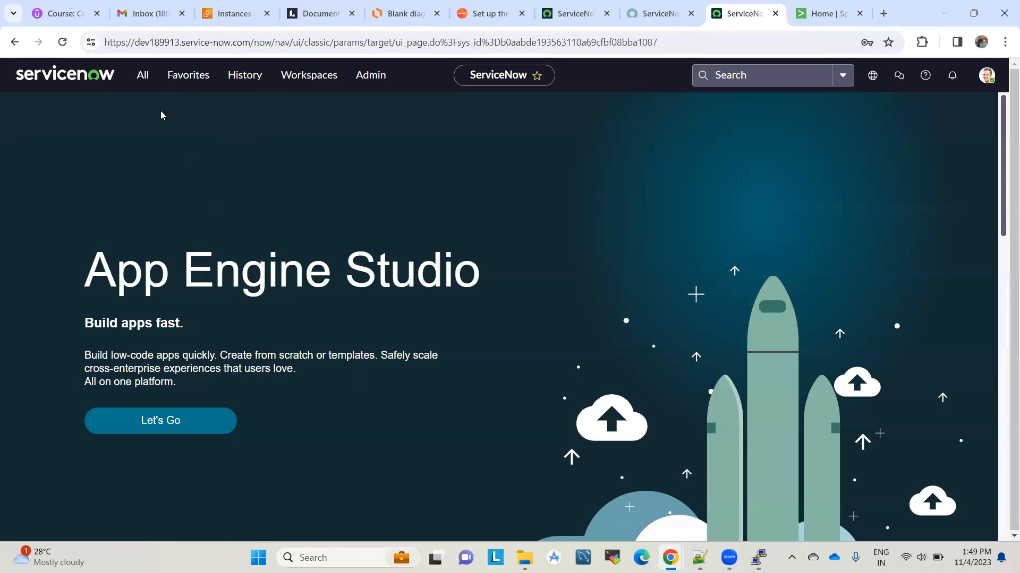
pyautogui.click(145, 77)
pyautogui.write('c')
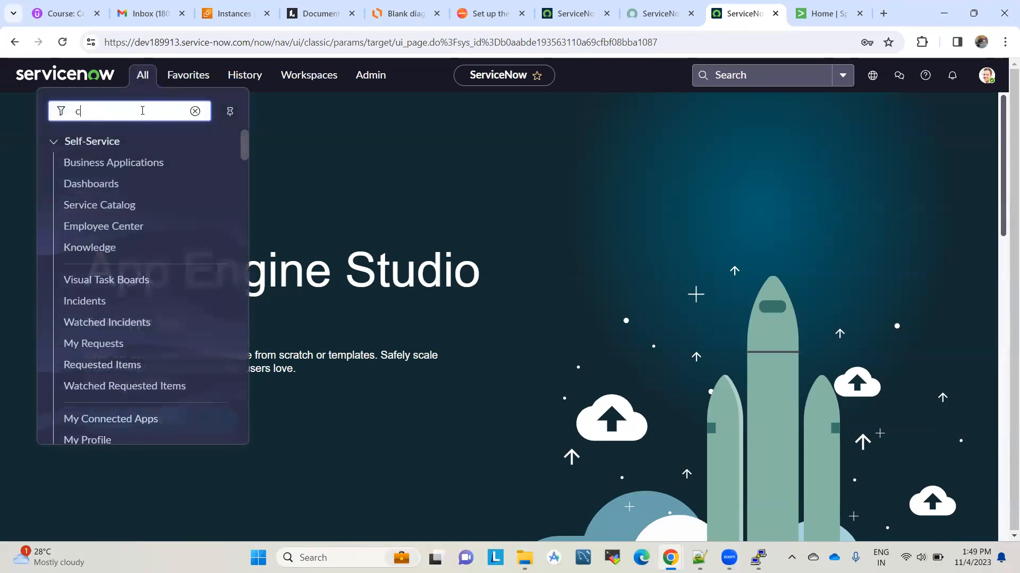
pyautogui.write('mdb_ci.l')
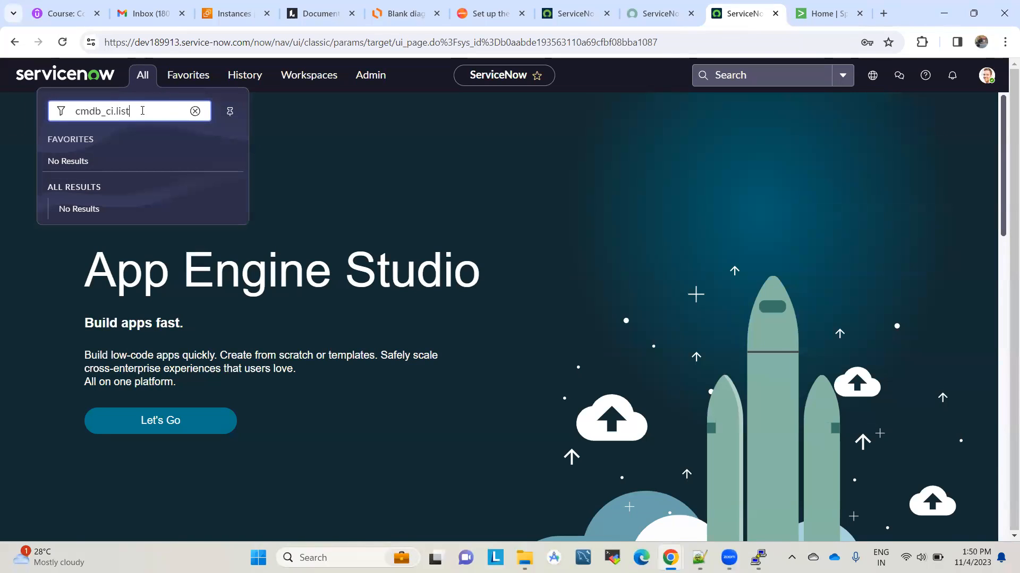
pyautogui.write('ist')
pyautogui.press('Return')
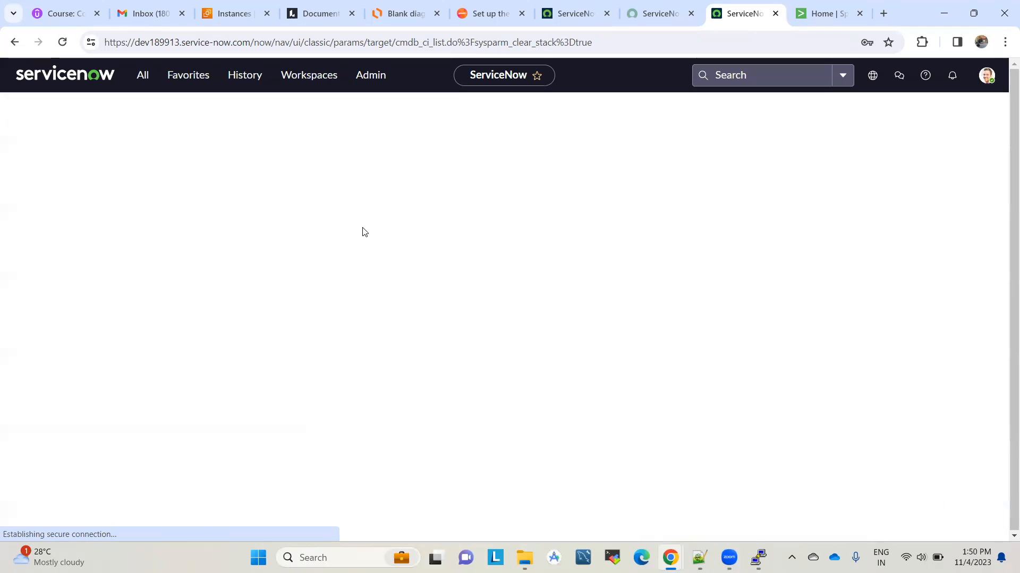
pyautogui.click(143, 77)
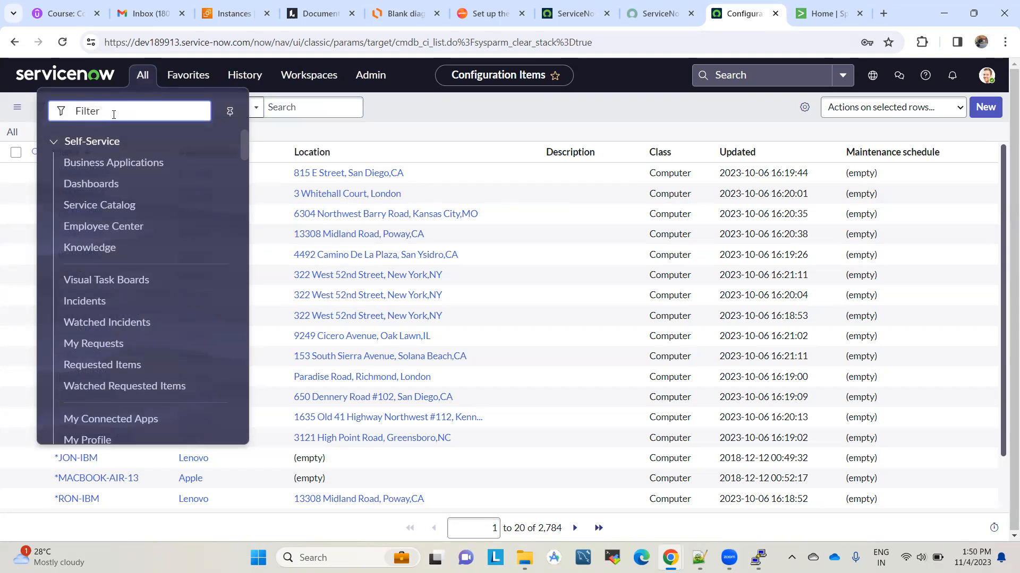
pyautogui.click(82, 302)
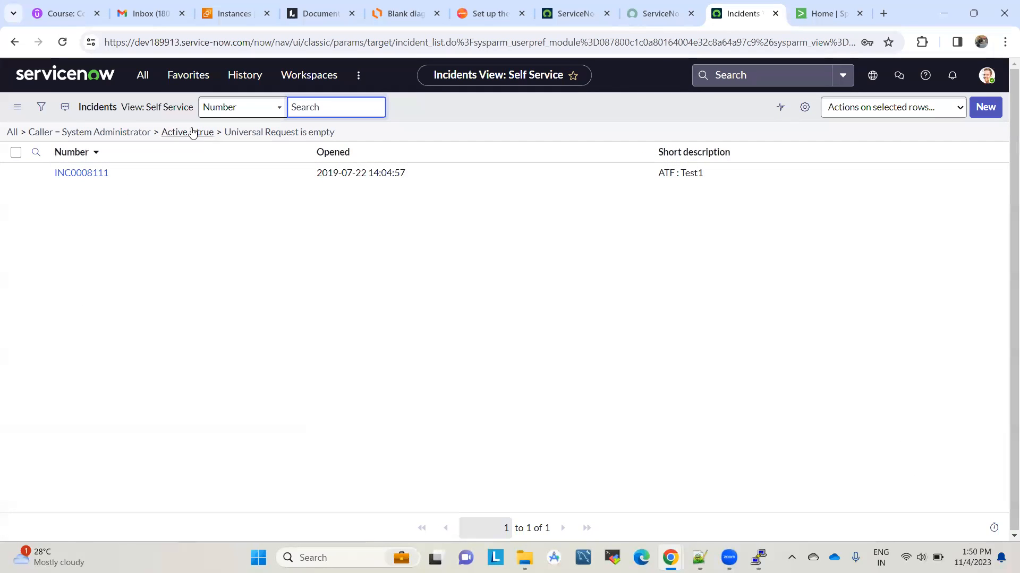
pyautogui.click(94, 78)
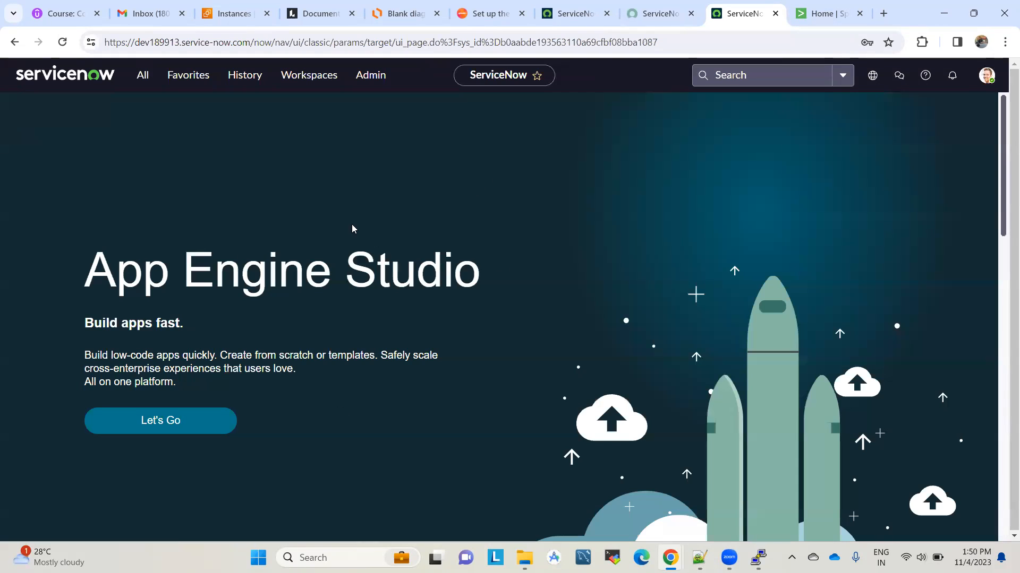
# Step: In Splunk, open Browse more apps from the Apps menu and focus the catalogue search
pyautogui.click(827, 13)
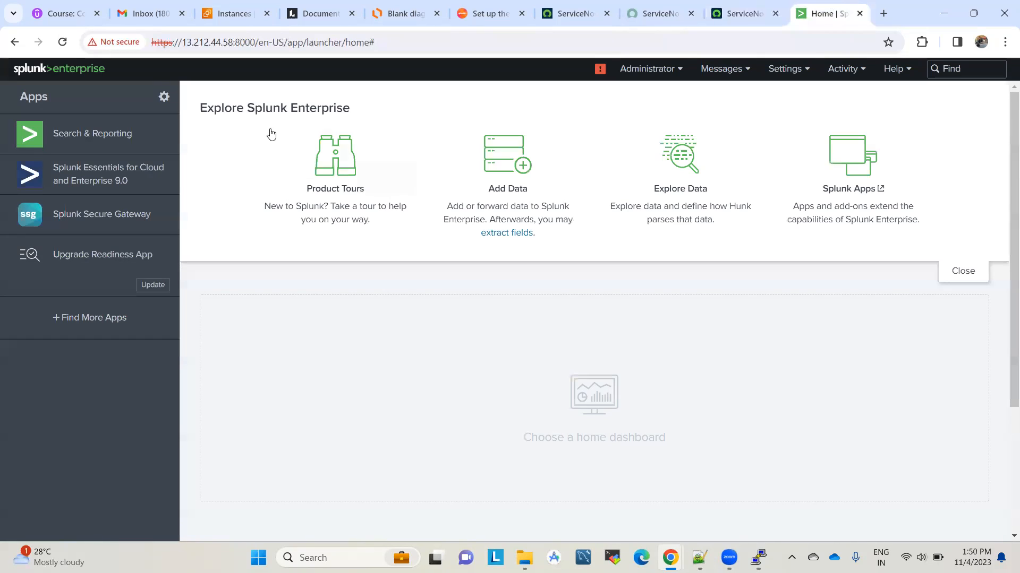
pyautogui.click(165, 103)
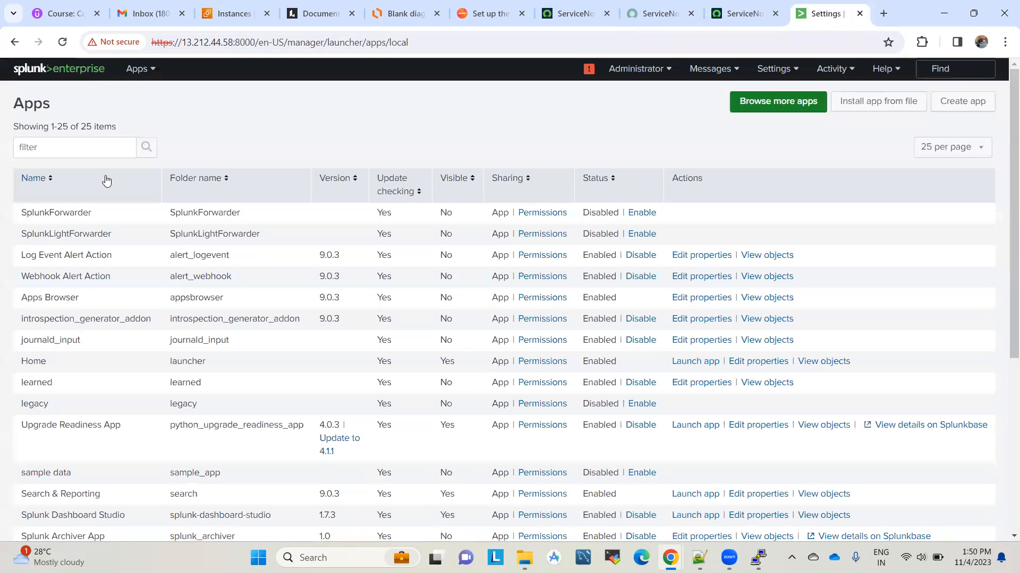
pyautogui.click(780, 102)
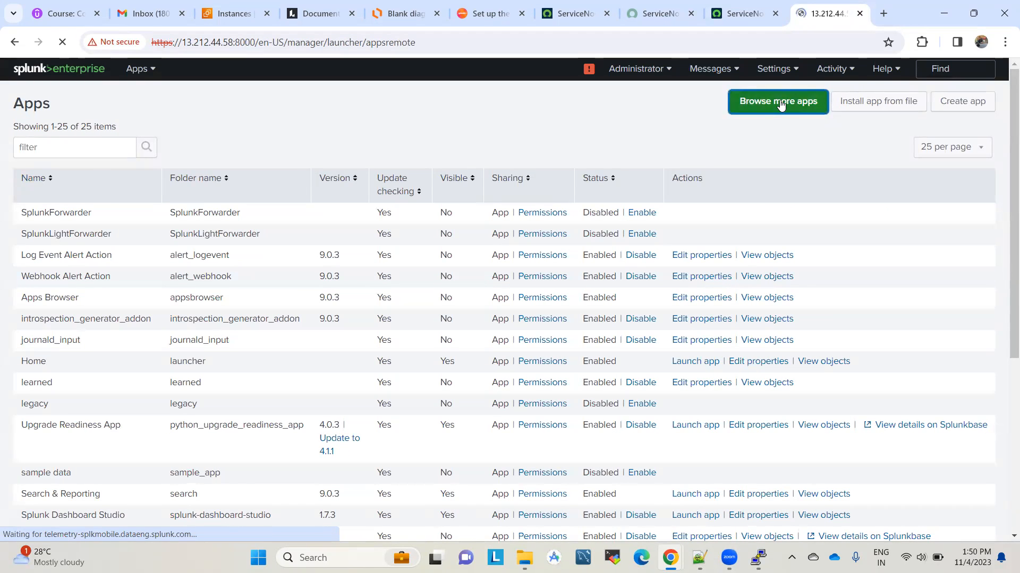
pyautogui.click(99, 139)
# Step: Search the catalogue for 'servicenow' and start installing Splunk Add-on for ServiceNow
pyautogui.write('servicenow')
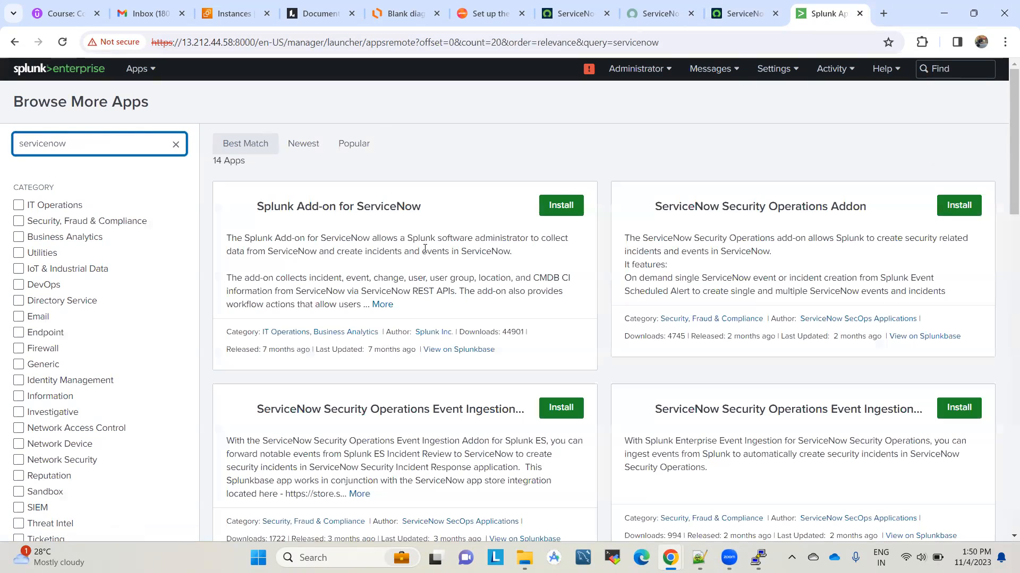
pyautogui.moveTo(259, 207); pyautogui.dragTo(453, 211)
pyautogui.click(453, 211)
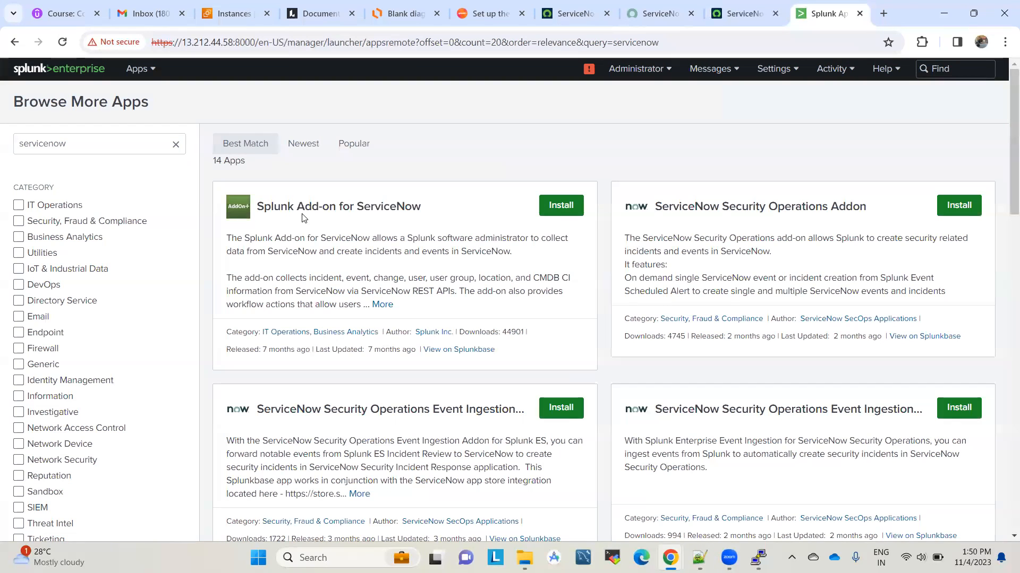
pyautogui.click(543, 206)
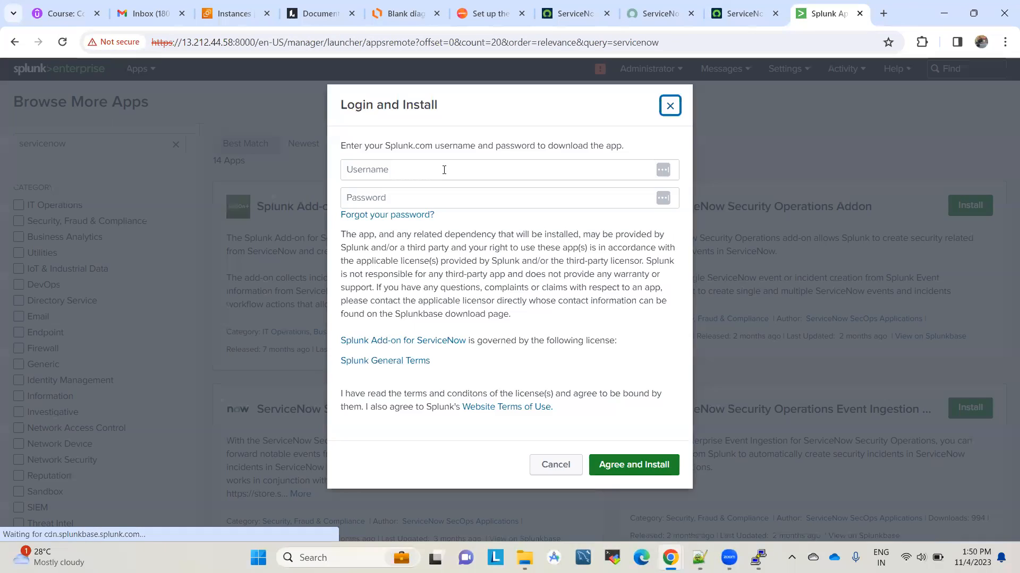
# Step: Enter the Splunk.com username and password, then agree and install
pyautogui.click(444, 170)
pyautogui.write('sumitpandey20')
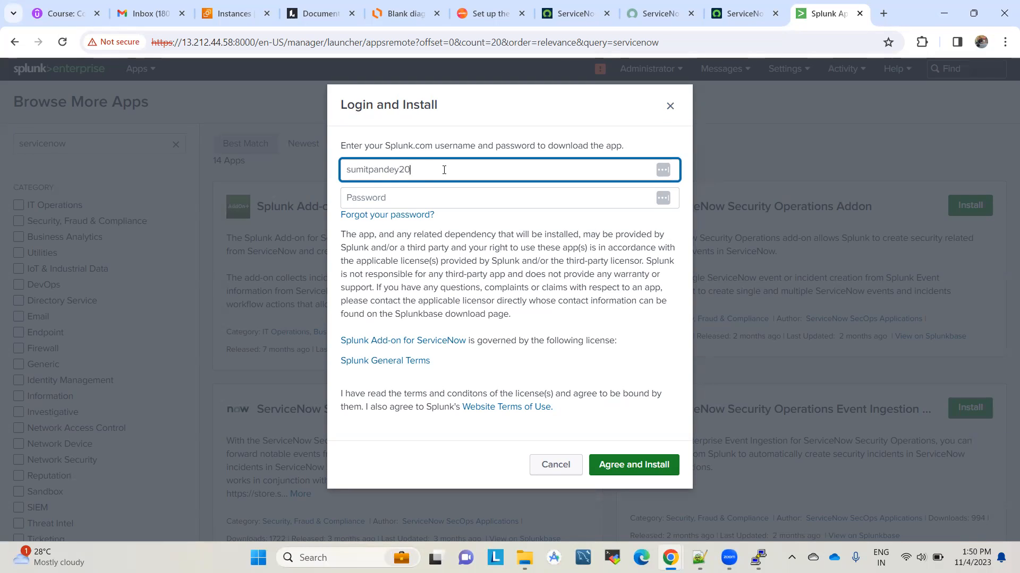
pyautogui.press('Tab')
pyautogui.write('*')
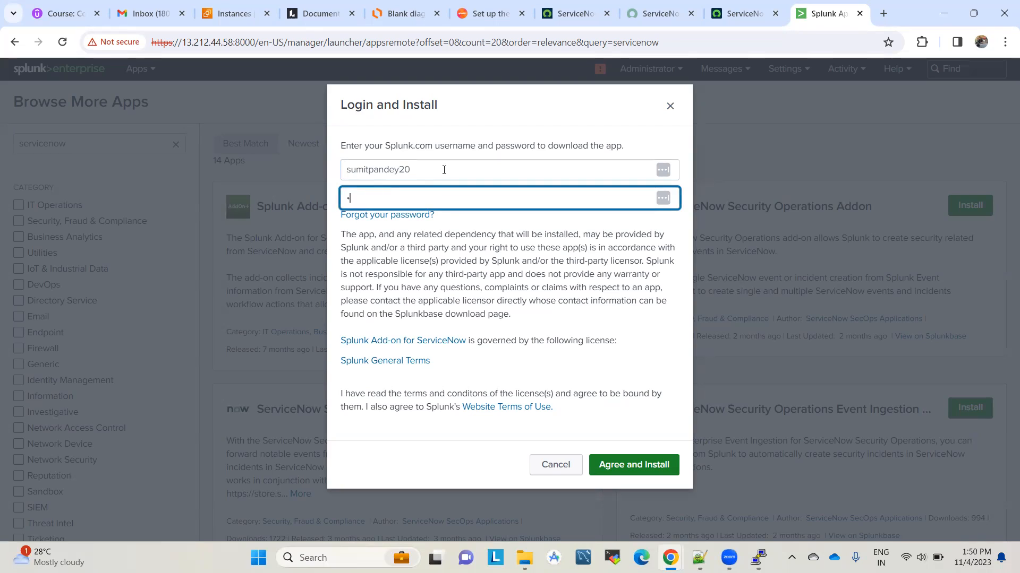
pyautogui.write('********')
pyautogui.click(642, 471)
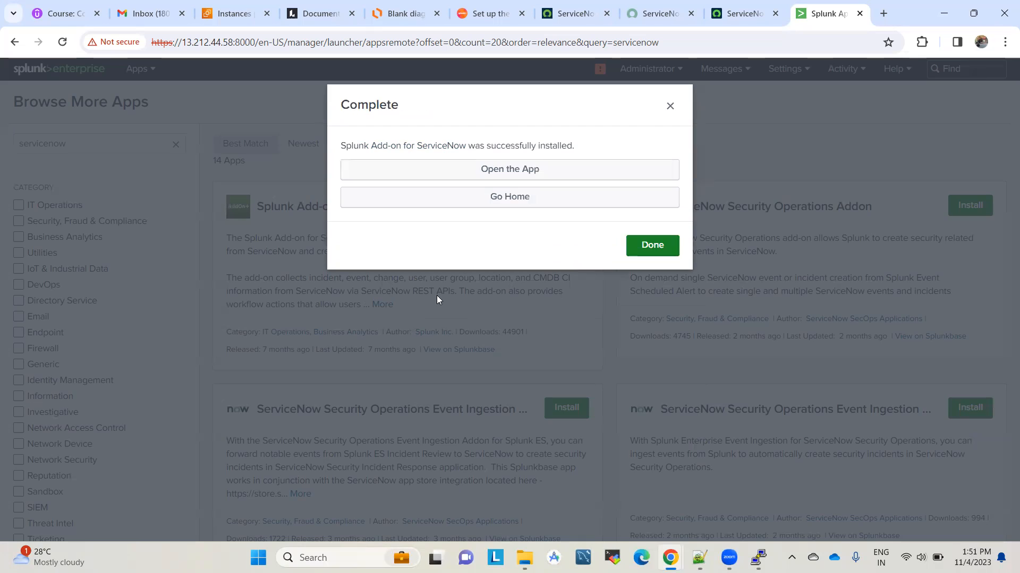
# Step: Open the newly installed Splunk Add-on for ServiceNow
pyautogui.click(505, 172)
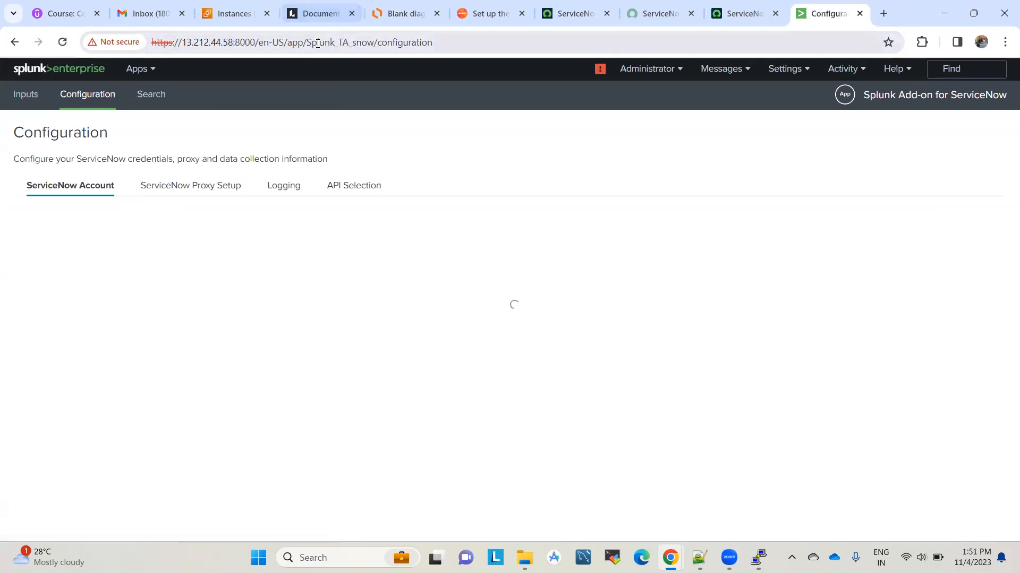
pyautogui.doubleClick(317, 43)
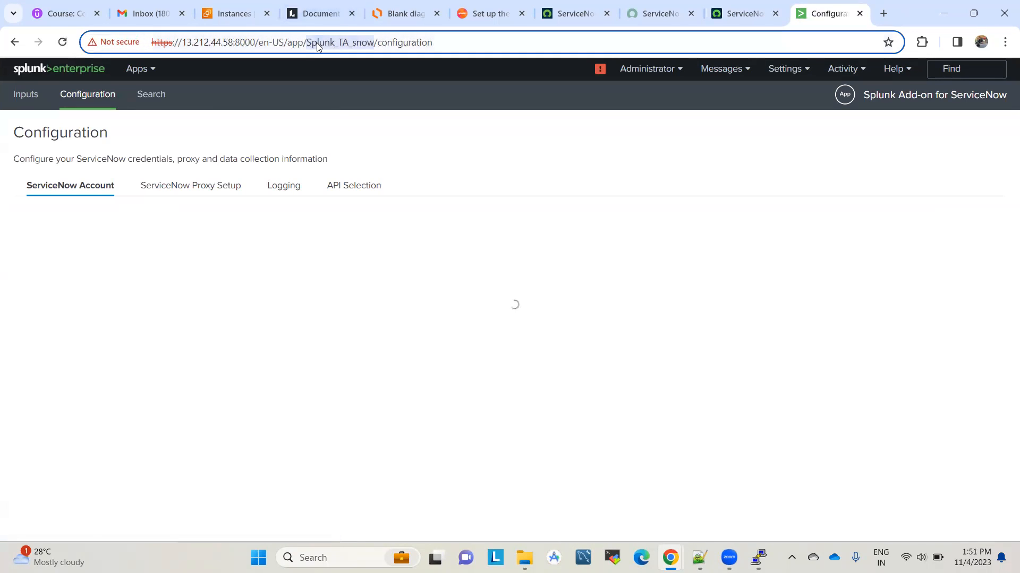
pyautogui.click(473, 44)
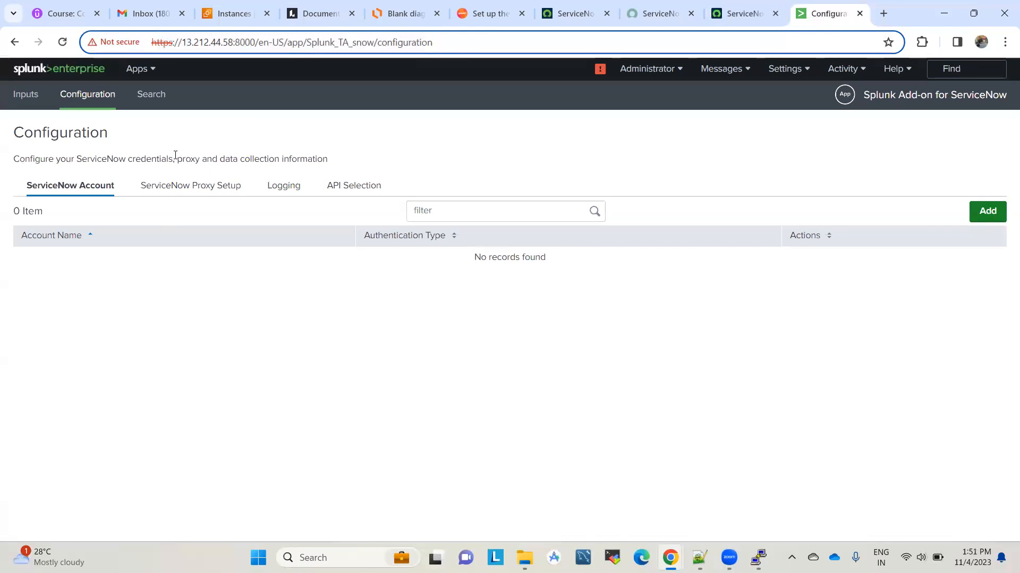
# Step: Review the Proxy Setup, Logging, API Selection and Inputs pages, ending on the empty ServiceNow Account list
pyautogui.click(180, 192)
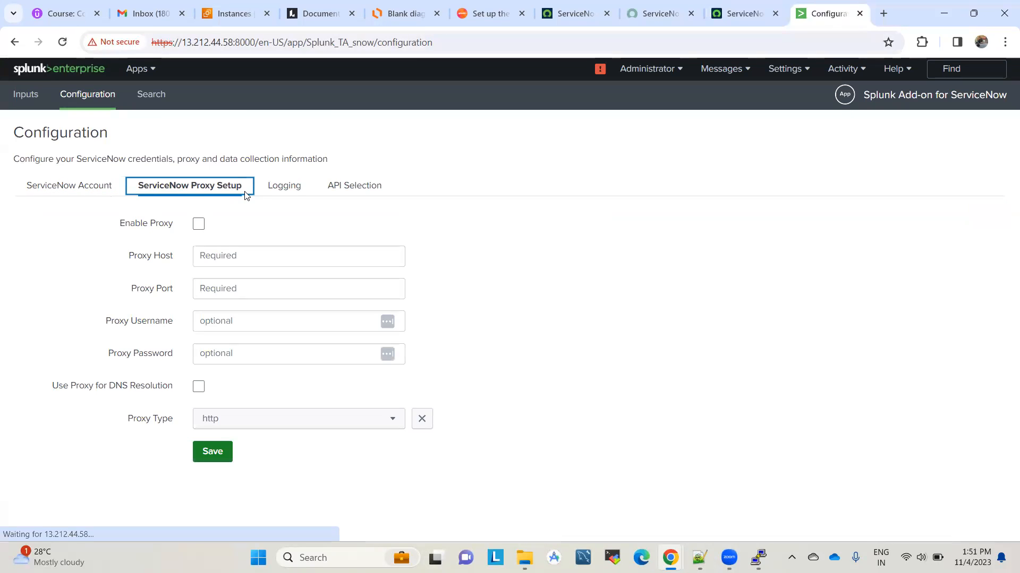
pyautogui.click(280, 189)
pyautogui.click(340, 192)
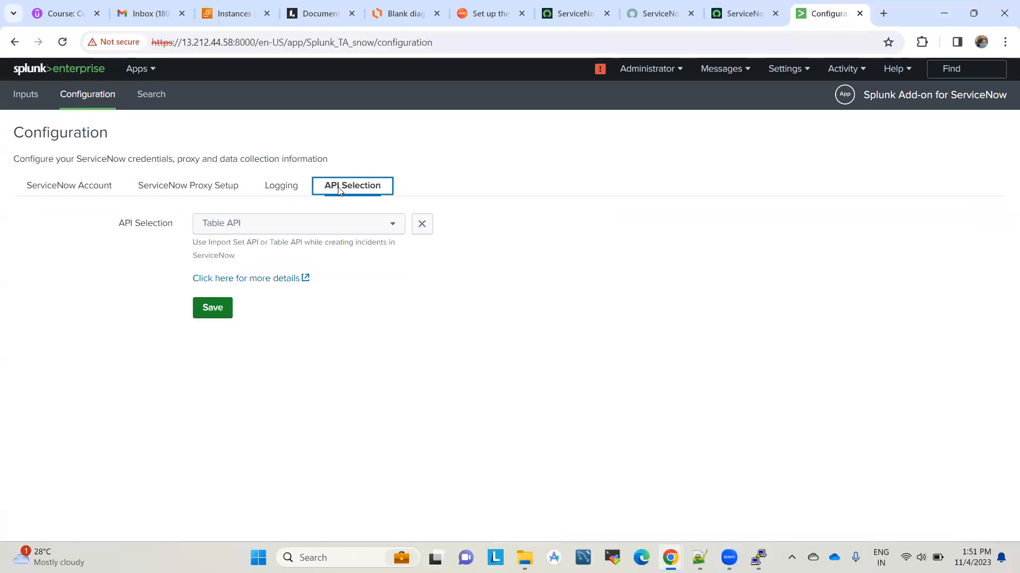
pyautogui.click(281, 196)
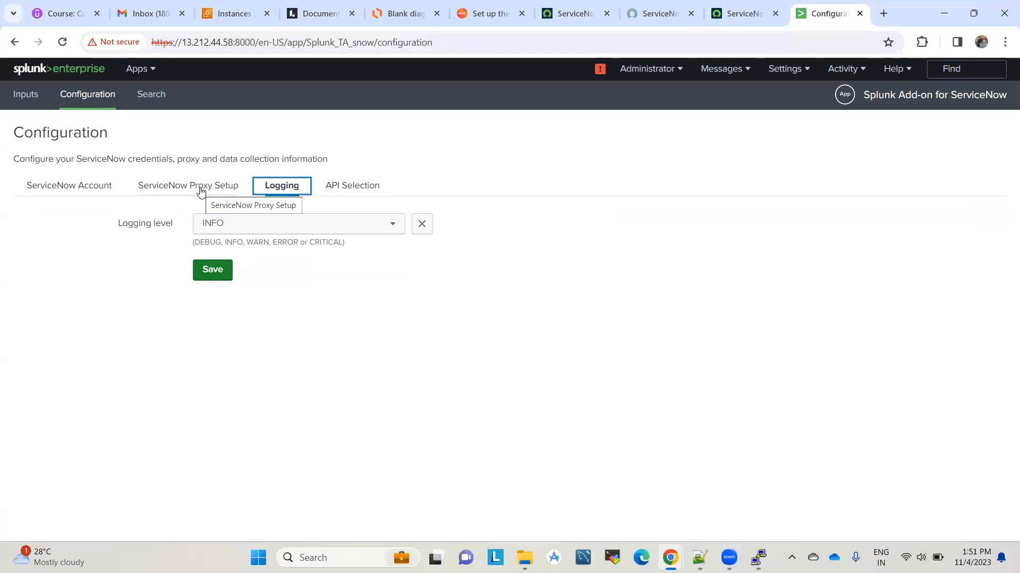
pyautogui.click(201, 190)
pyautogui.click(71, 193)
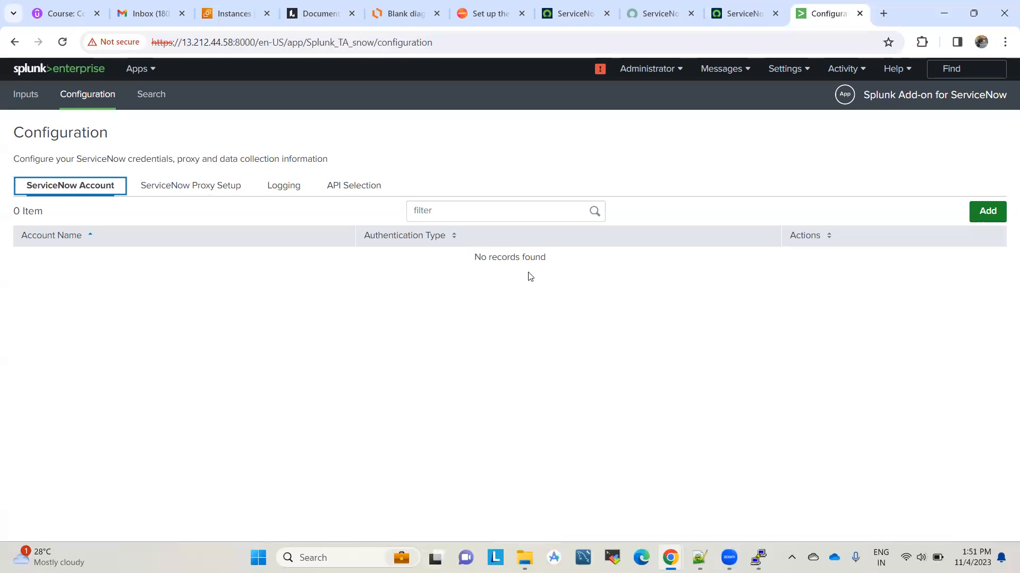
pyautogui.click(27, 100)
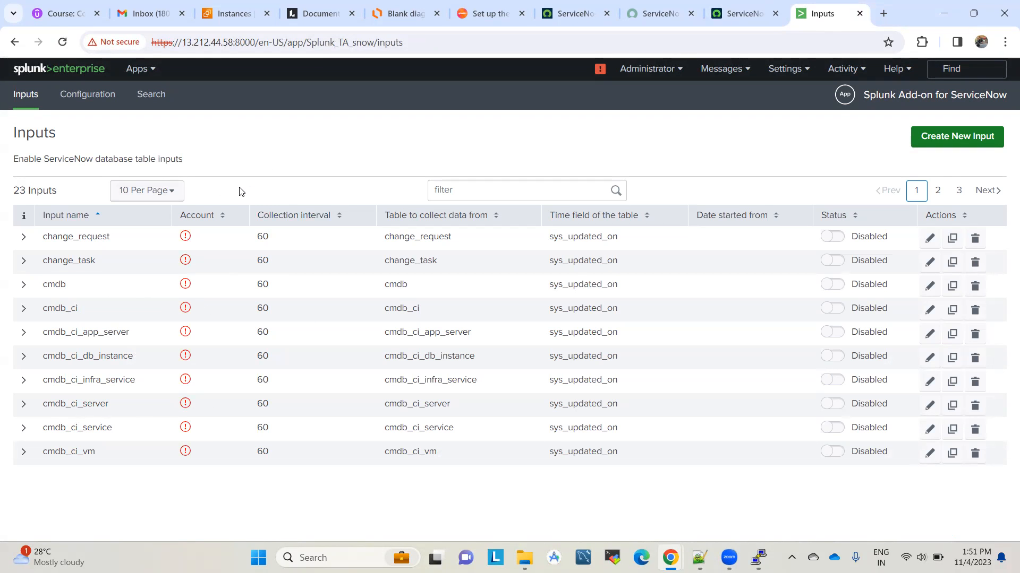
pyautogui.click(89, 99)
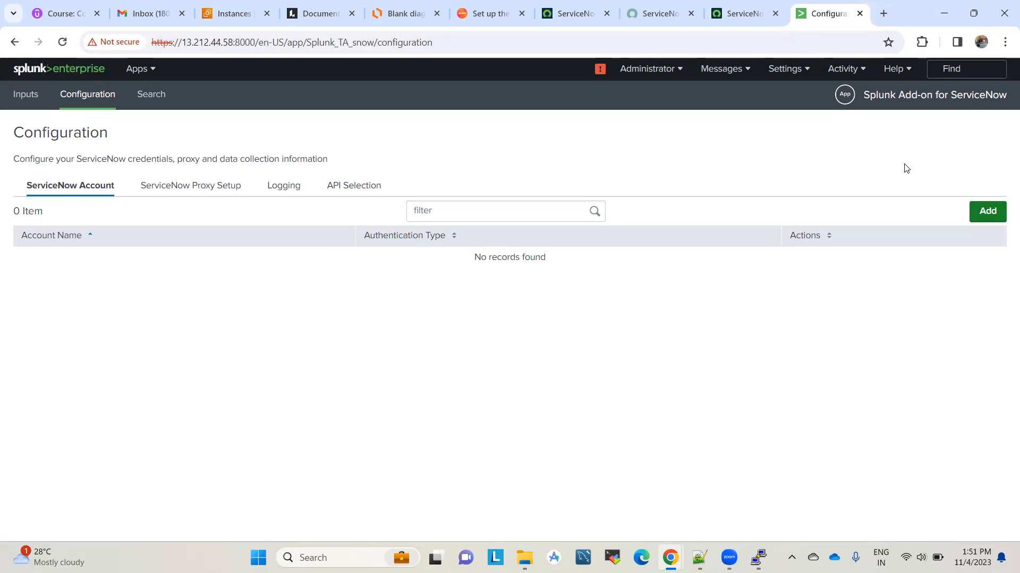
# Step: Name the new account SplunkToServiceNow and paste the developer instance's base URL
pyautogui.click(990, 218)
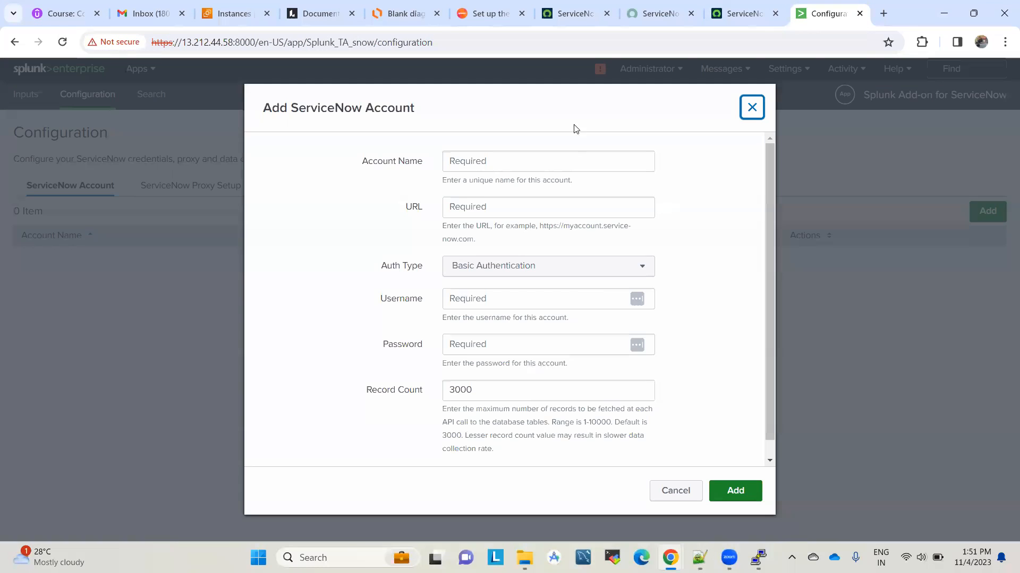
pyautogui.click(492, 162)
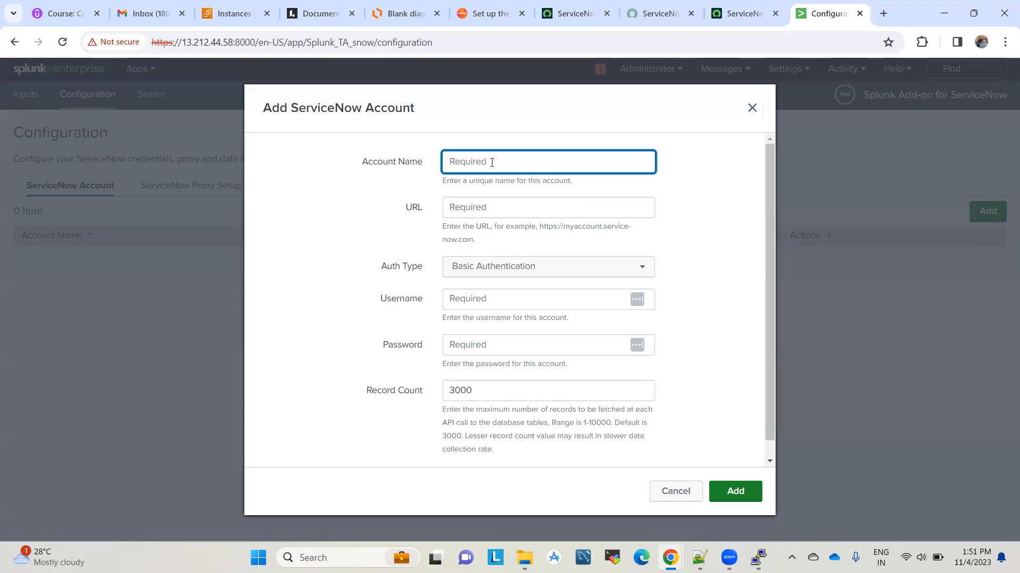
pyautogui.write('SplunkToServiceNow')
pyautogui.click(499, 208)
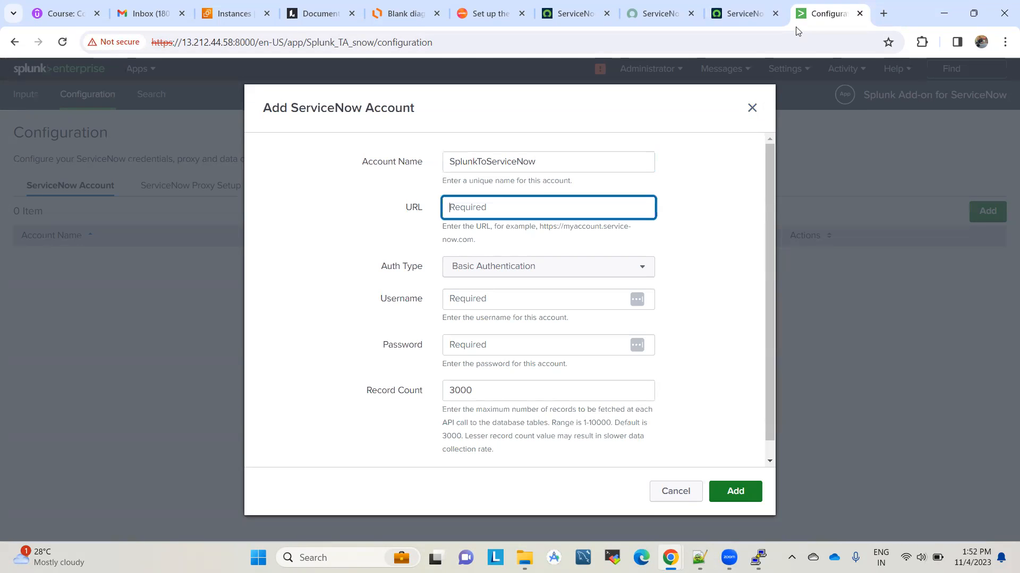
pyautogui.click(758, 9)
pyautogui.click(228, 47)
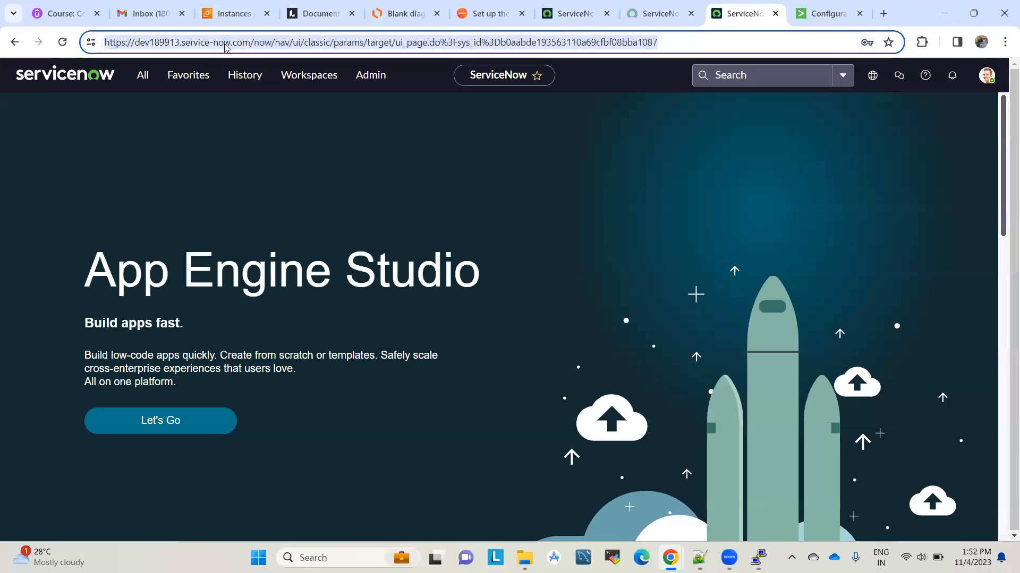
pyautogui.click(258, 45)
pyautogui.hotkey('shift', 'Left')
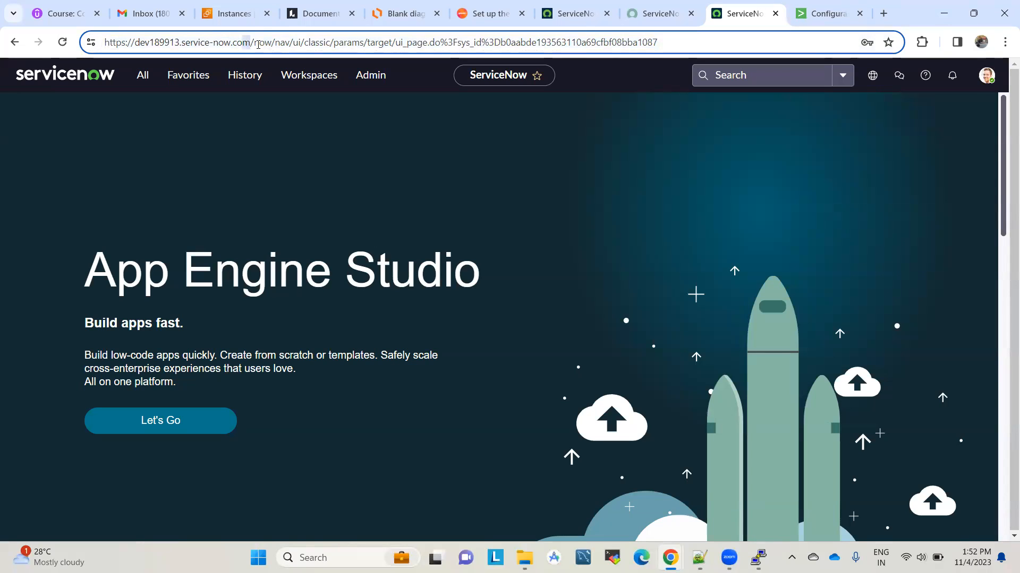
pyautogui.hotkey('shift', 'Left')
pyautogui.hotkey('shift', 'Left')
pyautogui.hotkey('shift', 'Left')
pyautogui.hotkey('shift', 'Left')
pyautogui.hotkey('shift', 'Left')
pyautogui.hotkey('shift', 'Left')
pyautogui.hotkey('shift', 'Left')
pyautogui.hotkey('shift', 'Left')
pyautogui.hotkey('shift', 'Left')
pyautogui.hotkey('shift', 'Left')
pyautogui.hotkey('shift', 'Left')
pyautogui.hotkey('shift', 'Left')
pyautogui.hotkey('shift', 'Left')
pyautogui.hotkey('shift', 'Left')
pyautogui.hotkey('shift', 'Left')
pyautogui.hotkey('shift', 'Left')
pyautogui.hotkey('shift', 'Left')
pyautogui.hotkey('shift', 'Left')
pyautogui.hotkey('shift', 'Left')
pyautogui.hotkey('shift', 'Left')
pyautogui.hotkey('ctrl', 'c')
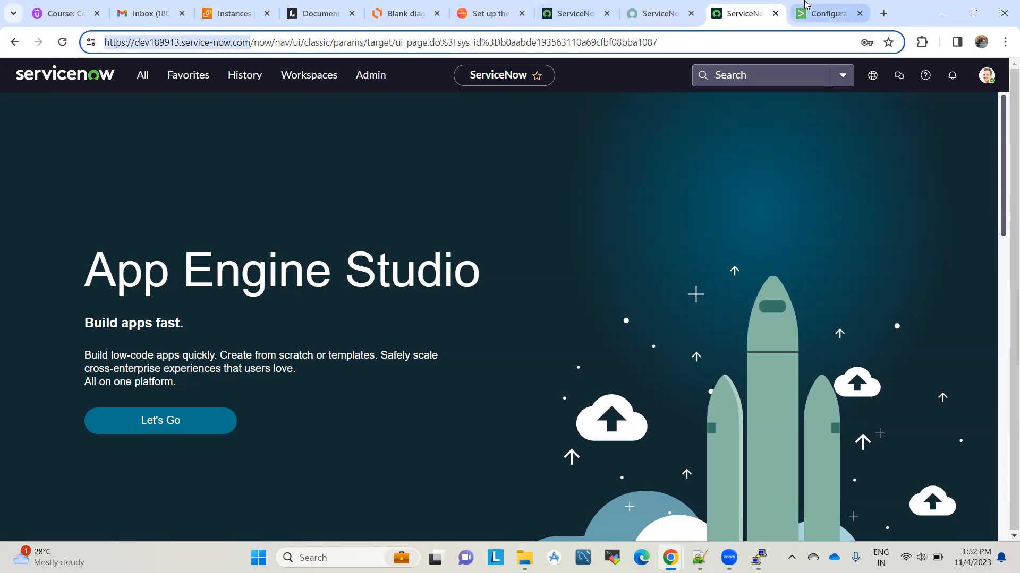
pyautogui.click(828, 14)
pyautogui.hotkey('ctrl', 'v')
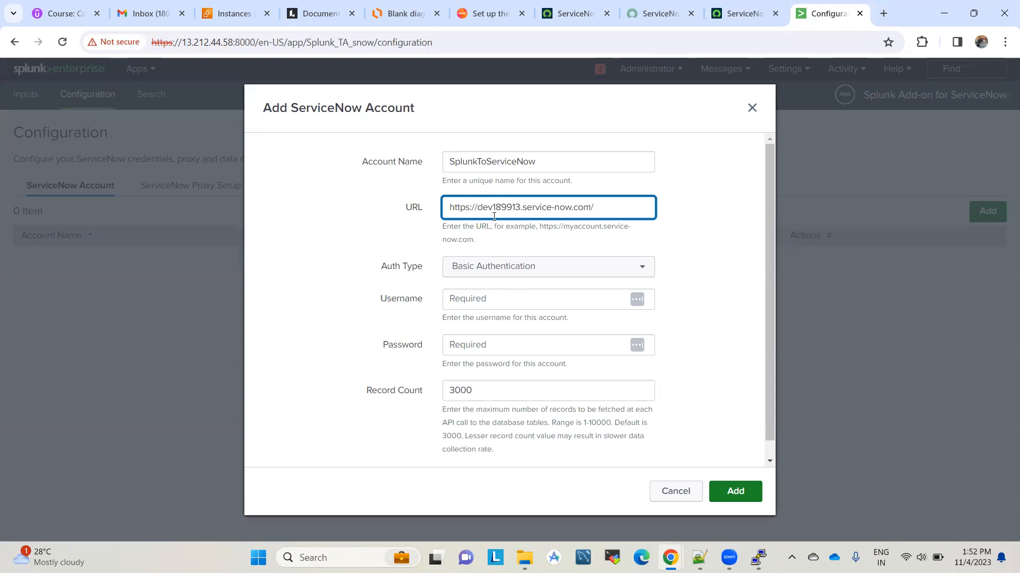
# Step: Enter username admin, paste the instance password from the developer portal, and add the account
pyautogui.scroll(-1, 633, 239)
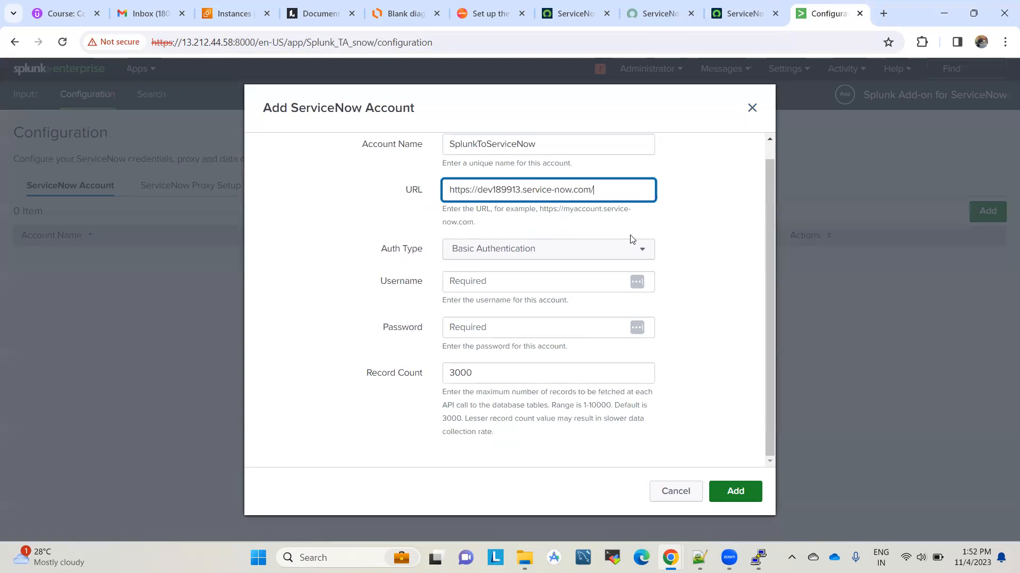
pyautogui.click(481, 281)
pyautogui.write('admin')
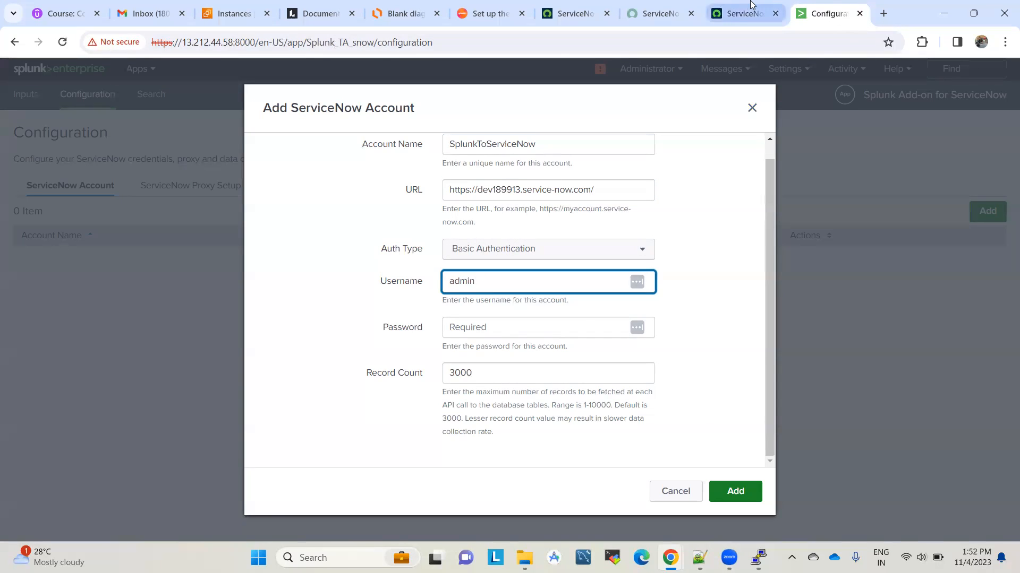
pyautogui.click(751, 4)
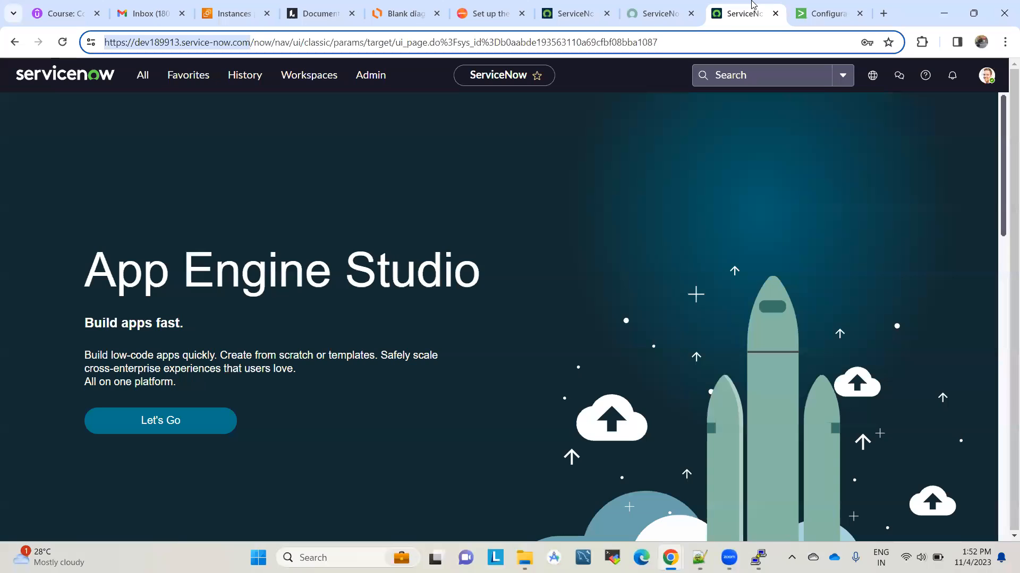
pyautogui.click(980, 81)
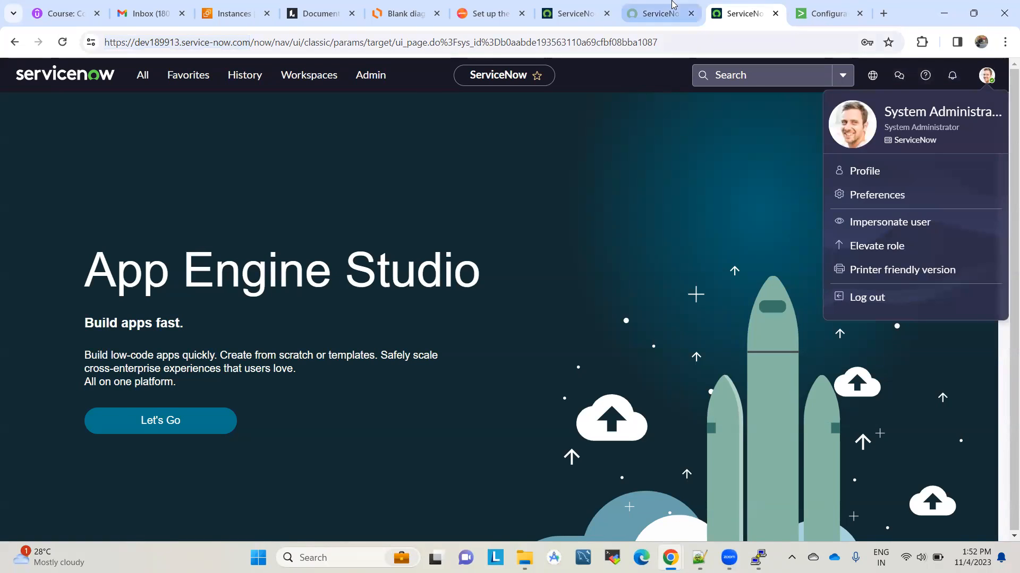
pyautogui.click(631, 4)
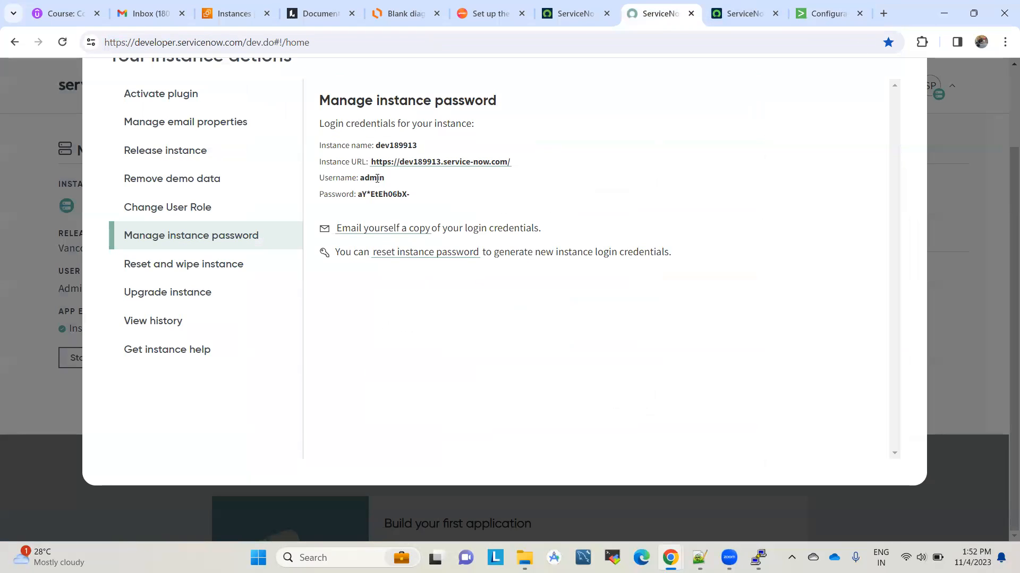
pyautogui.moveTo(411, 194); pyautogui.dragTo(359, 193)
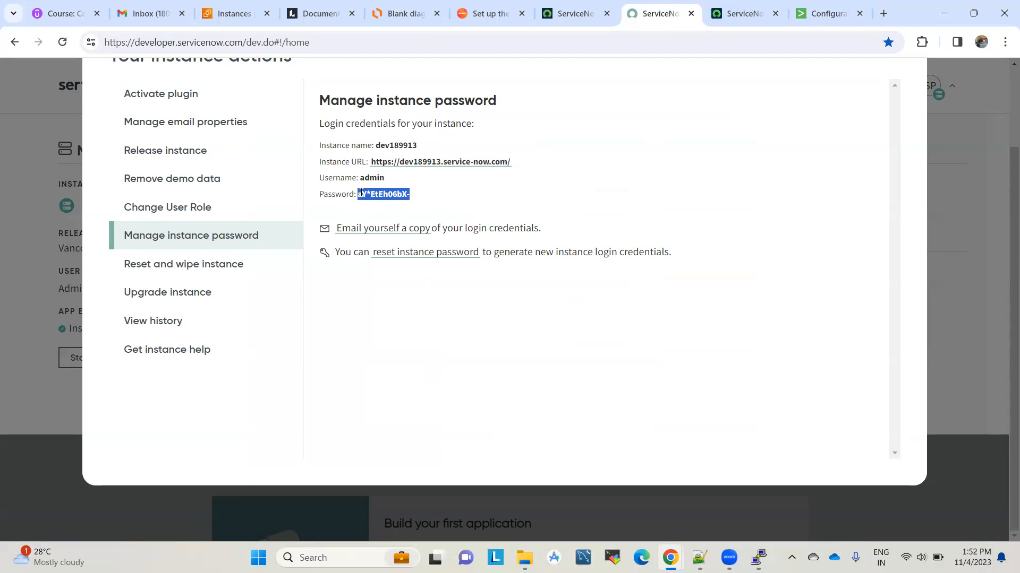
pyautogui.click(828, 13)
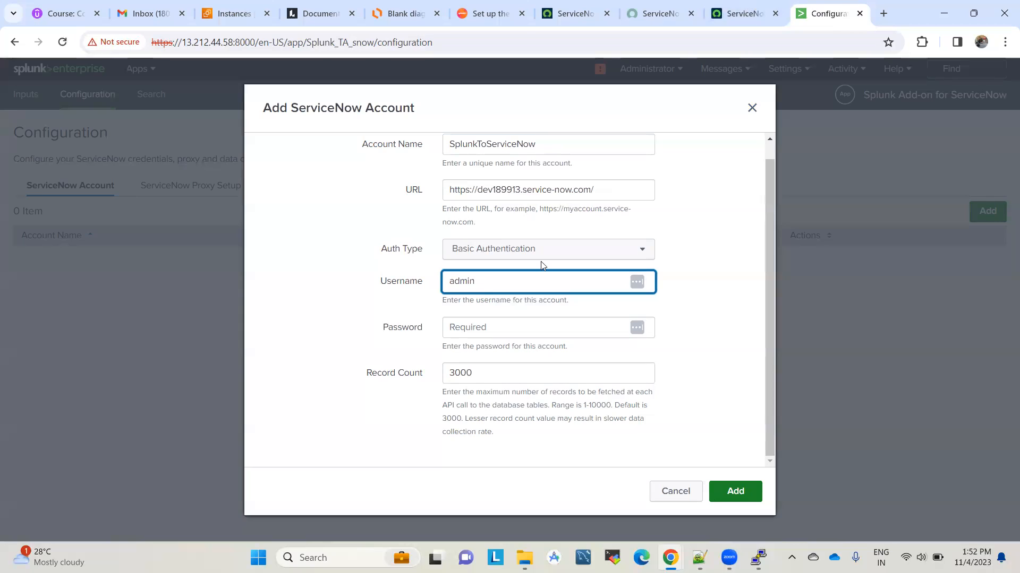
pyautogui.click(474, 328)
pyautogui.hotkey('ctrl', 'v')
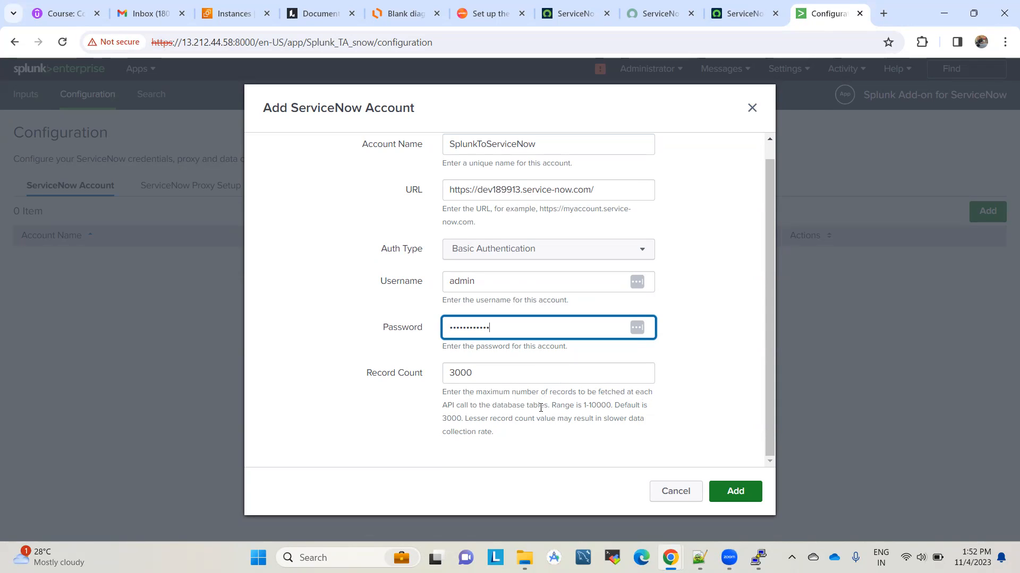
pyautogui.click(738, 488)
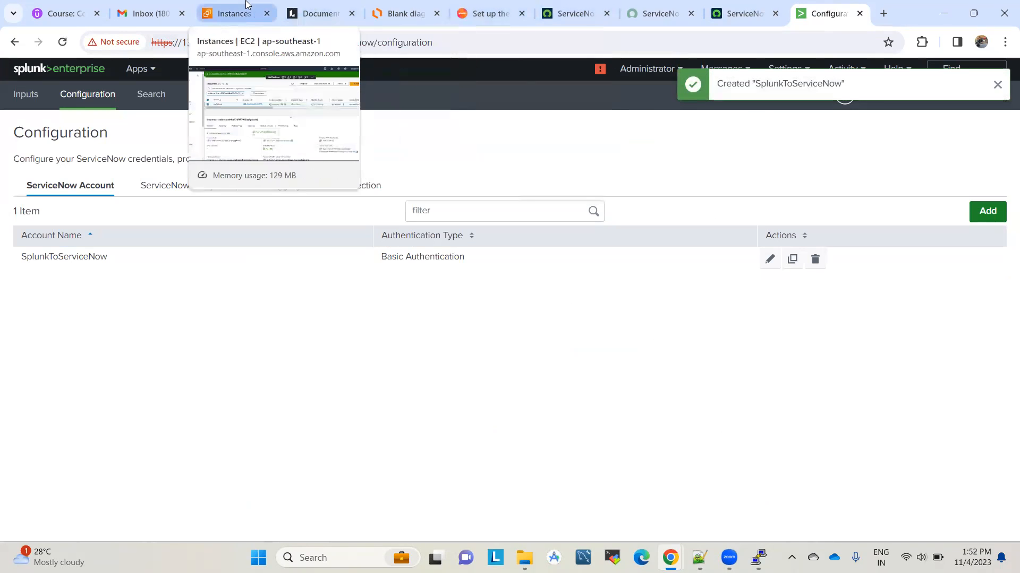
# Step: Read the add-on setup documentation covering the Account Name and Record Count fields
pyautogui.click(480, 8)
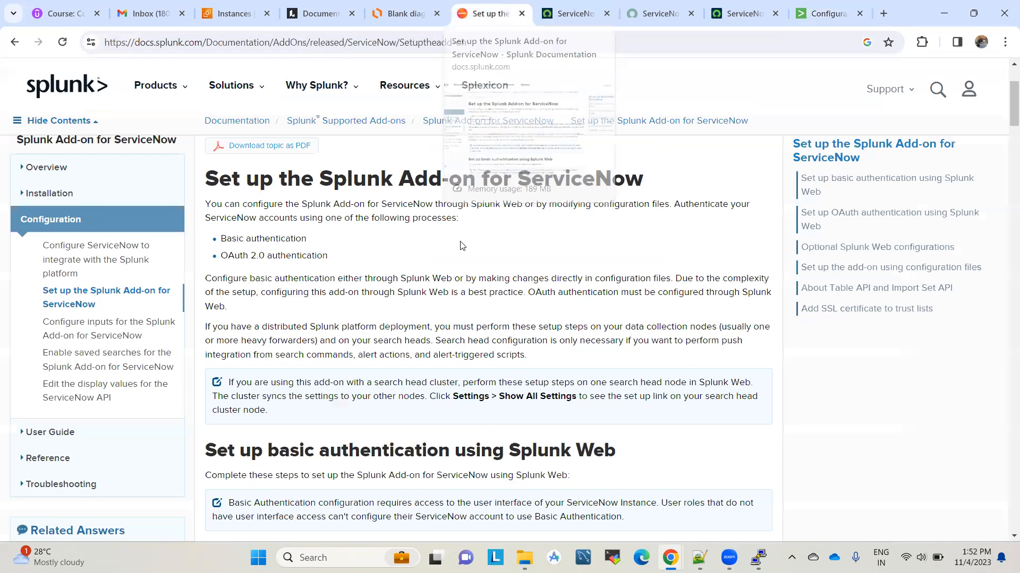
pyautogui.moveTo(210, 181); pyautogui.dragTo(660, 202)
pyautogui.click(615, 257)
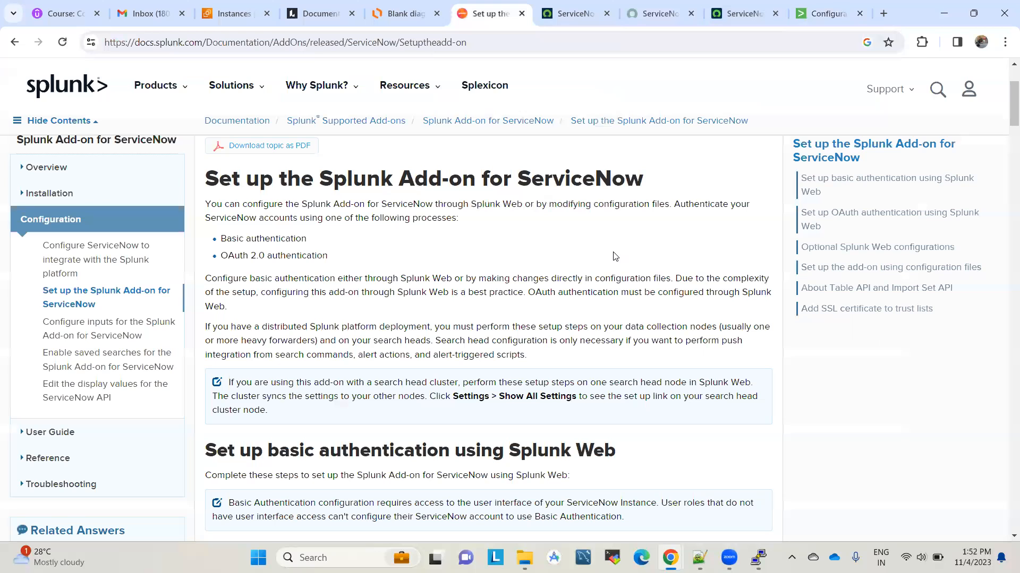
pyautogui.scroll(-2, 587, 354)
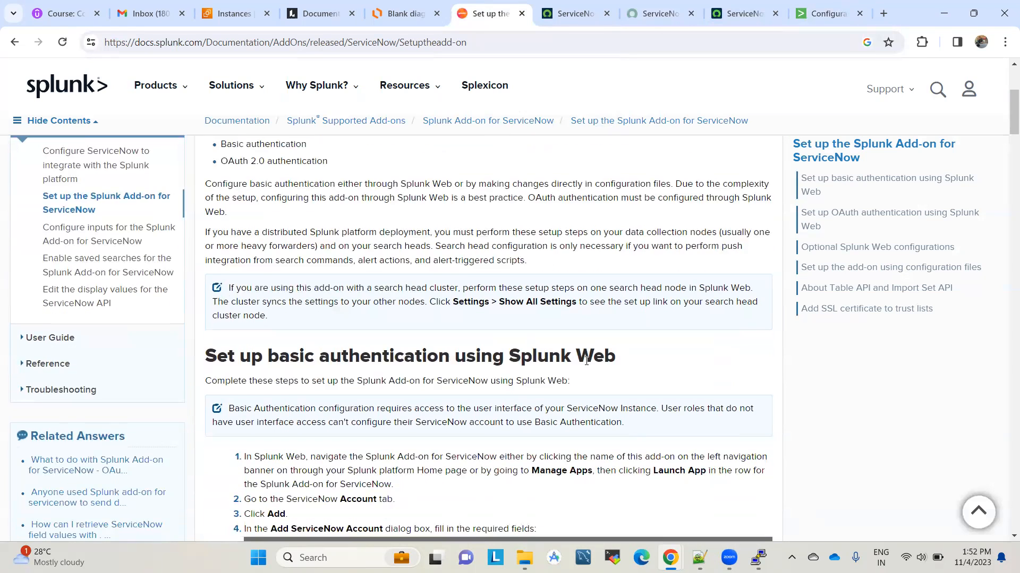
pyautogui.scroll(-5, 587, 361)
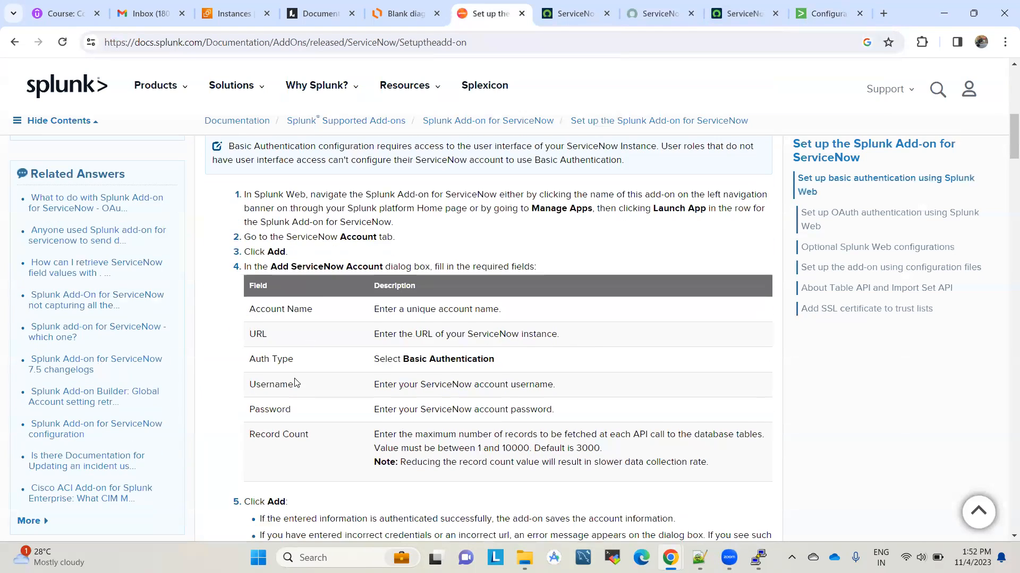
pyautogui.tripleClick(265, 309)
pyautogui.click(262, 333)
pyautogui.scroll(-2, 299, 404)
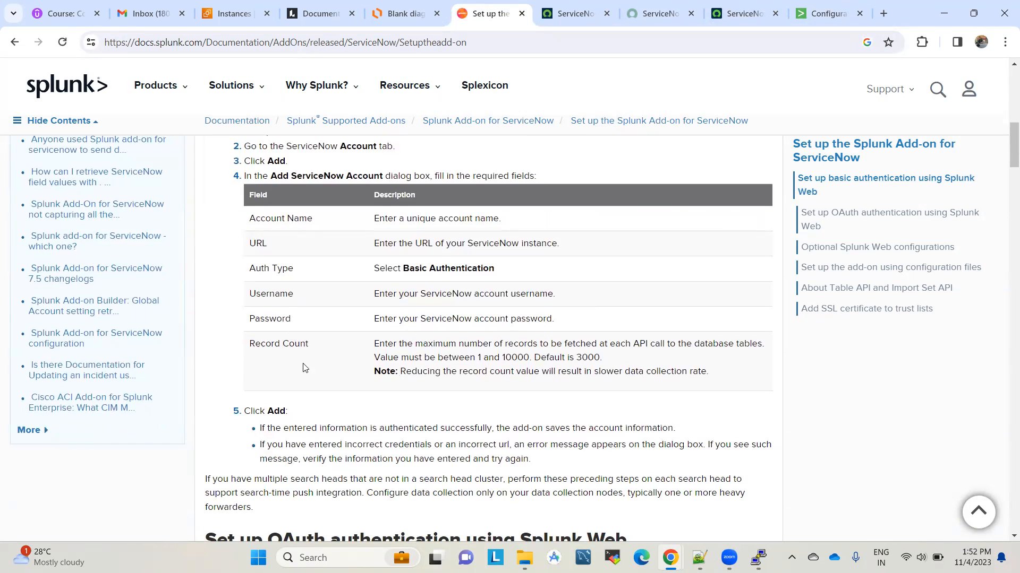
pyautogui.moveTo(375, 346); pyautogui.dragTo(696, 344)
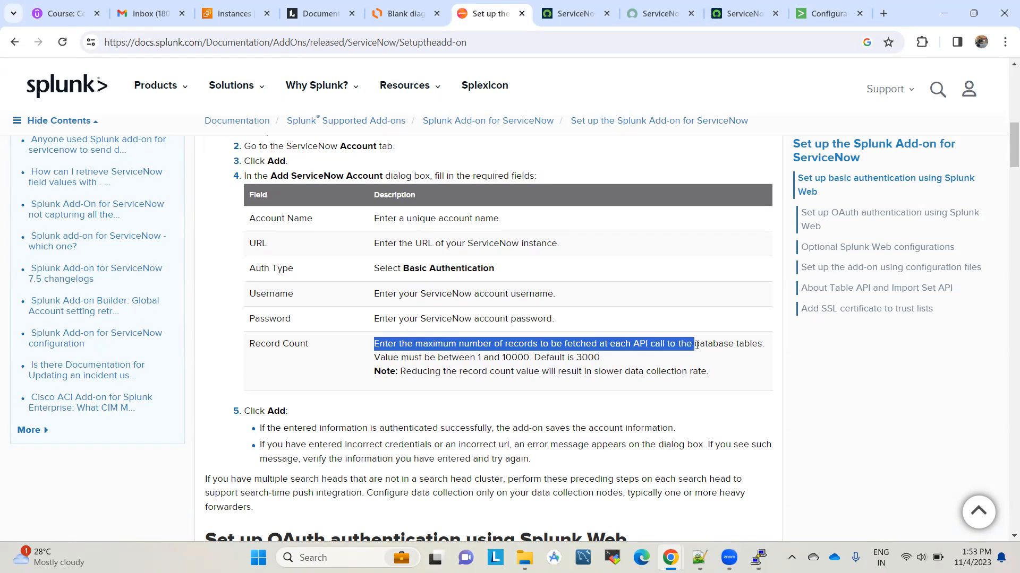
pyautogui.click(634, 327)
# Step: Scroll through the Optional Splunk Web configurations section, then return to the add-on's ServiceNow Account list
pyautogui.scroll(-2, 484, 413)
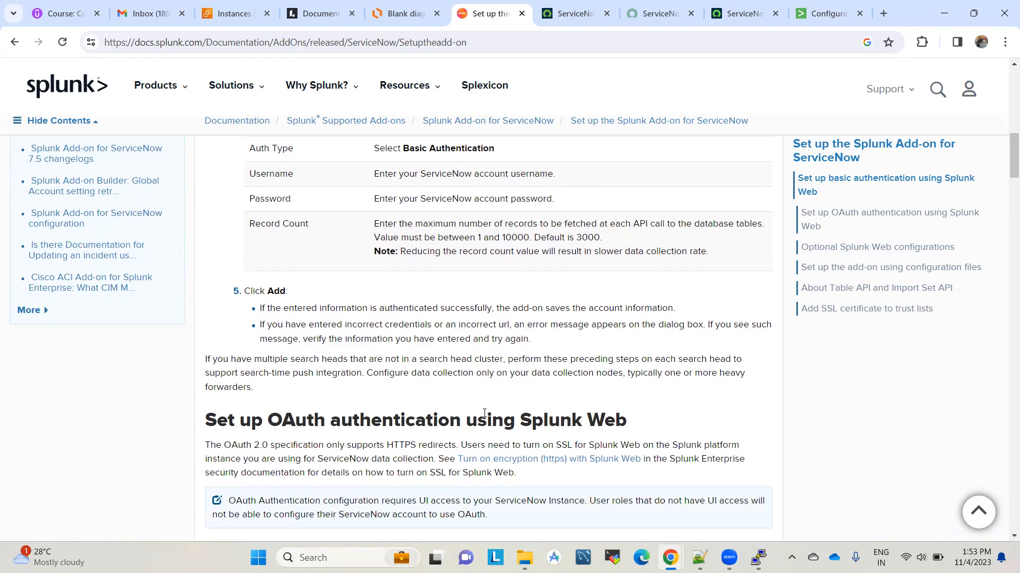
pyautogui.scroll(-2, 484, 413)
pyautogui.scroll(-2, 485, 416)
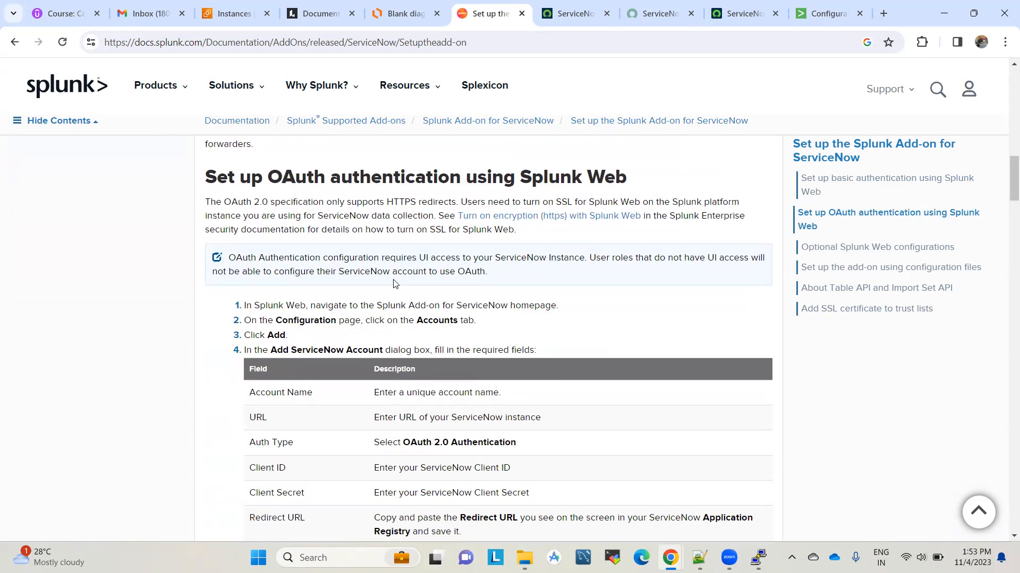
pyautogui.scroll(-8, 395, 284)
pyautogui.moveTo(211, 260); pyautogui.dragTo(565, 273)
pyautogui.click(231, 320)
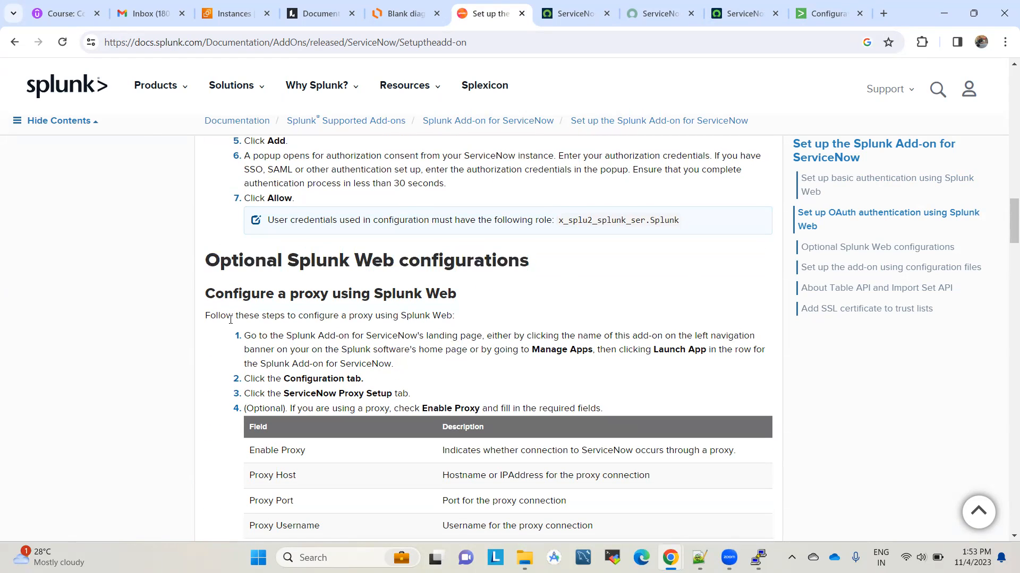
pyautogui.scroll(-8, 399, 330)
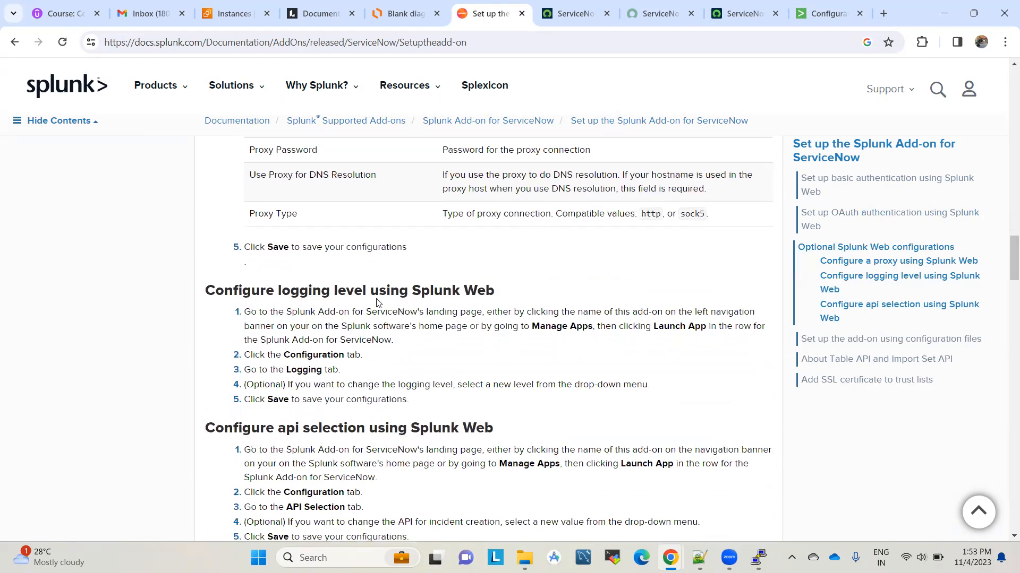
pyautogui.scroll(-5, 421, 382)
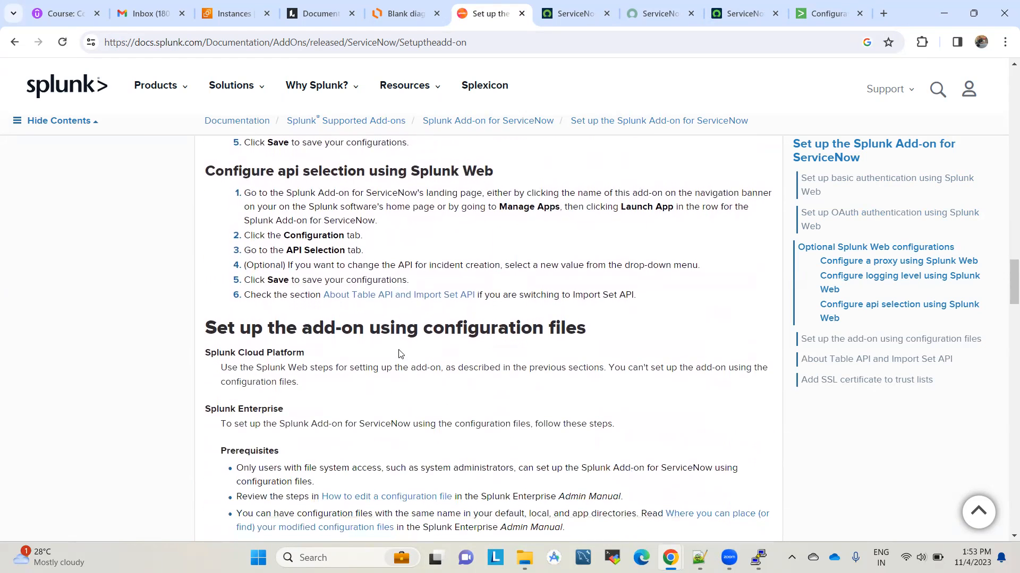
pyautogui.scroll(-4, 400, 354)
pyautogui.scroll(1, 401, 354)
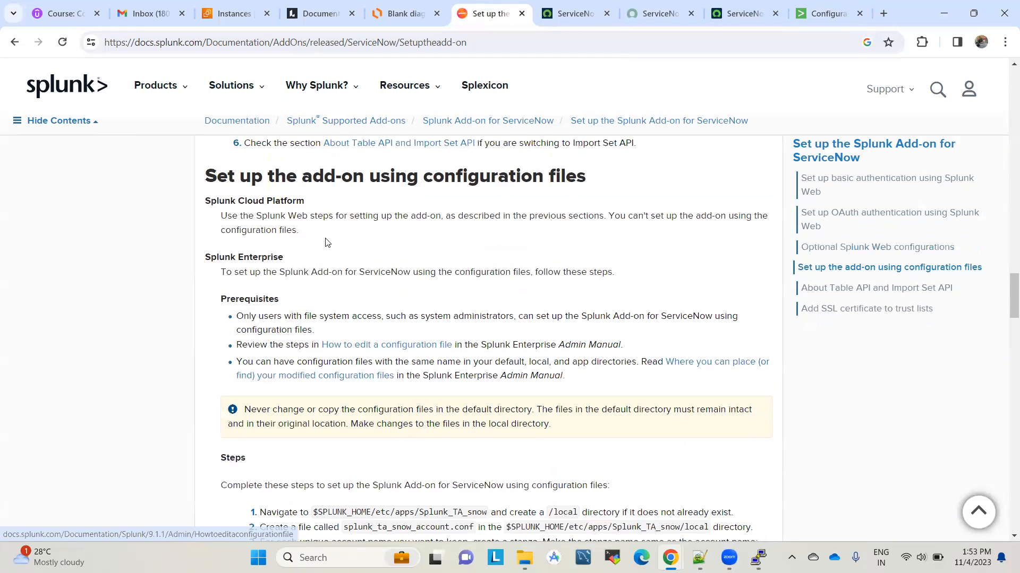
pyautogui.scroll(-5, 448, 324)
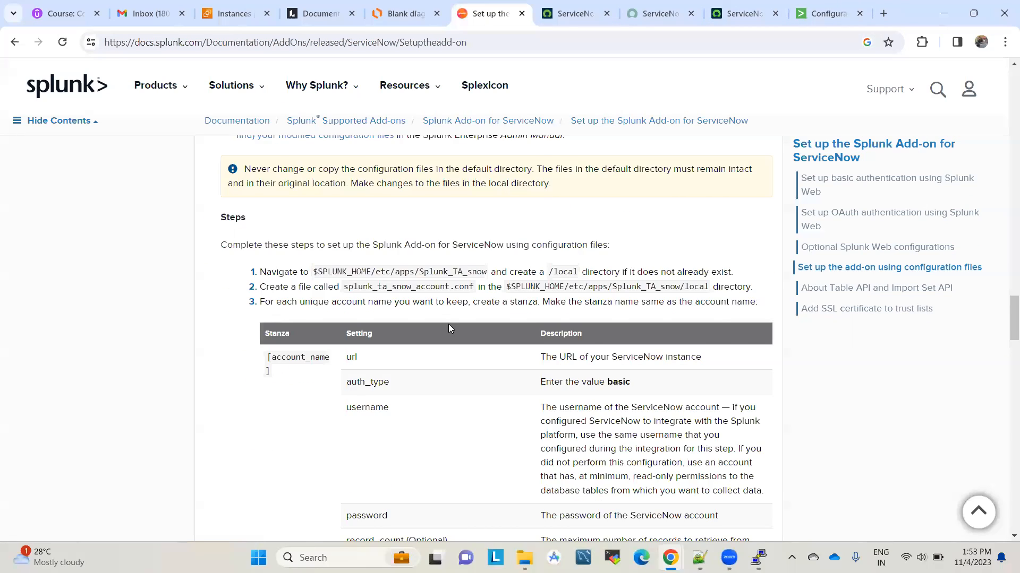
pyautogui.scroll(-5, 448, 324)
pyautogui.scroll(-12, 449, 328)
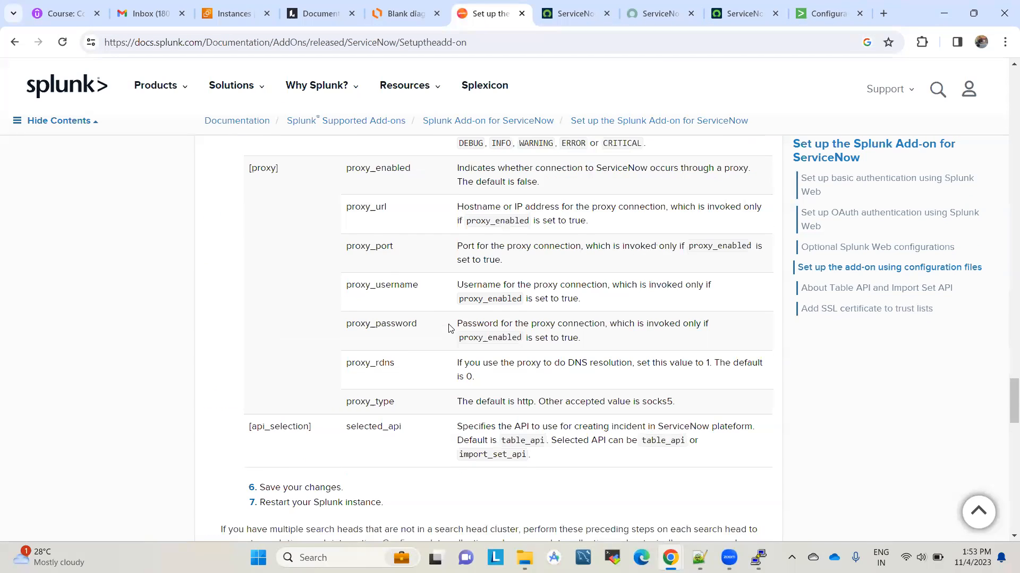
pyautogui.scroll(-7, 448, 328)
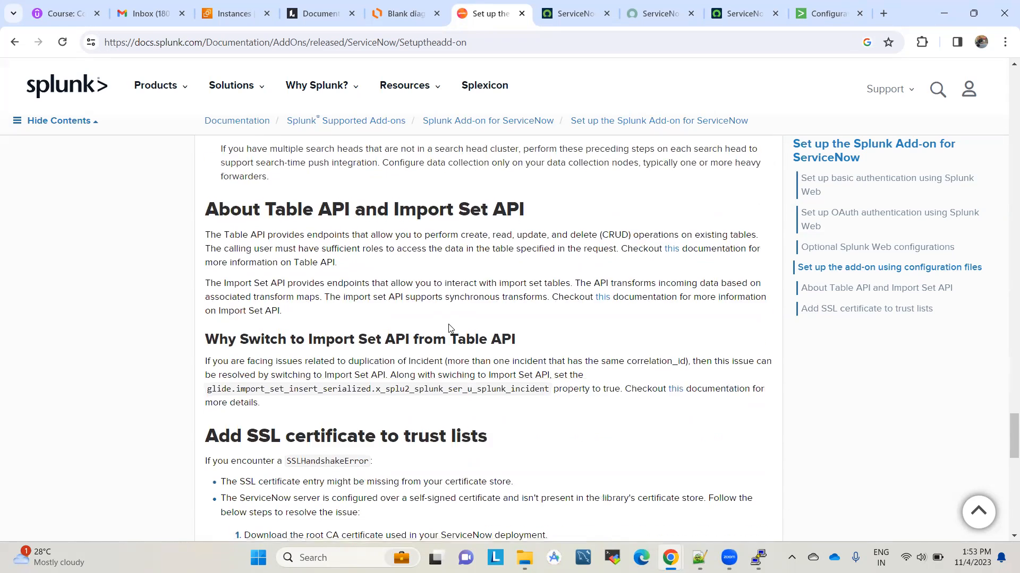
pyautogui.scroll(-2, 459, 406)
pyautogui.scroll(-3, 459, 407)
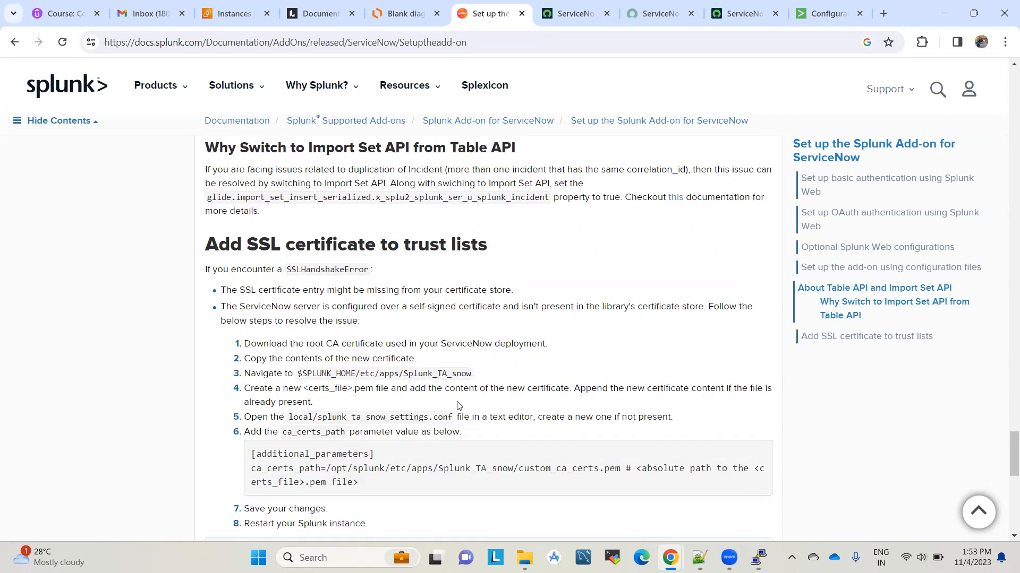
pyautogui.click(828, 13)
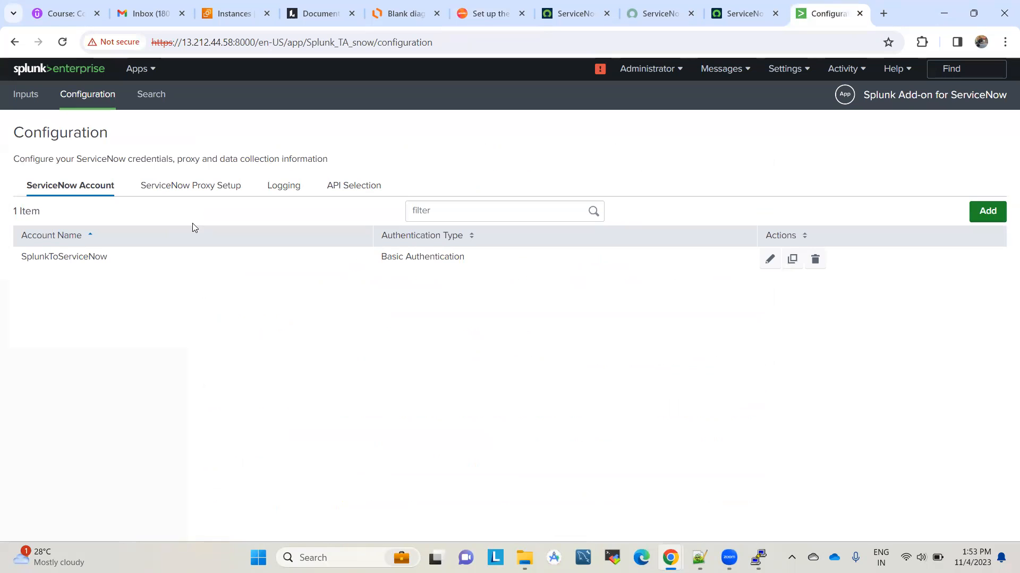
# Step: Create a new input named snow_dev_ci using the SplunkToServiceNow account
pyautogui.click(21, 94)
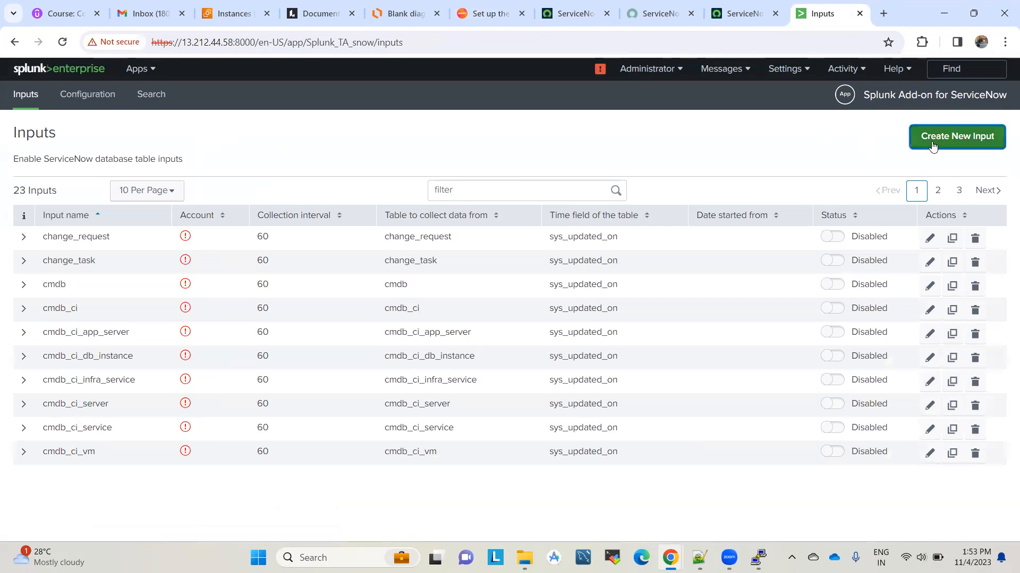
pyautogui.click(933, 145)
pyautogui.click(506, 163)
pyautogui.write('snow_dev')
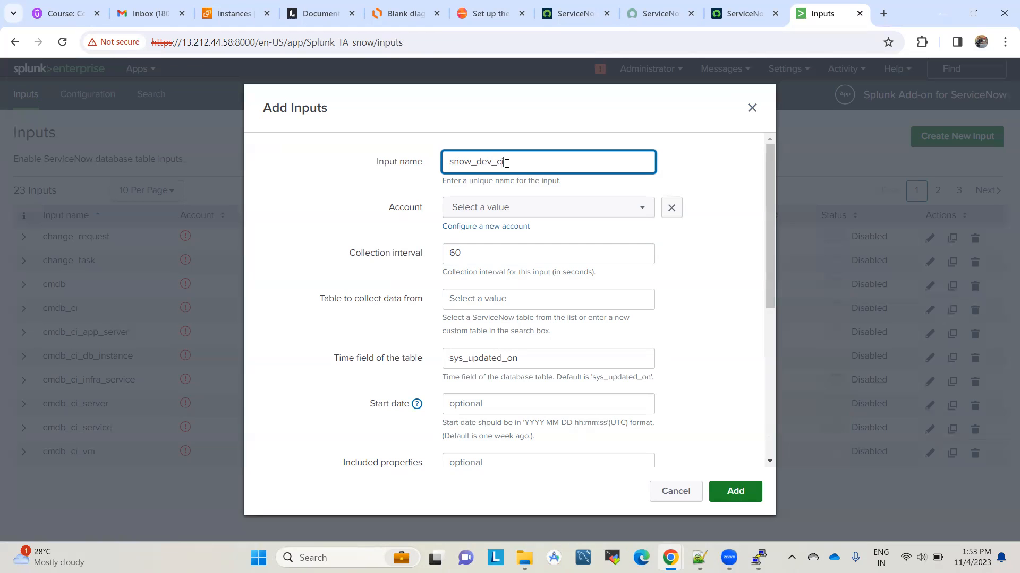
pyautogui.write('_ci')
pyautogui.click(503, 209)
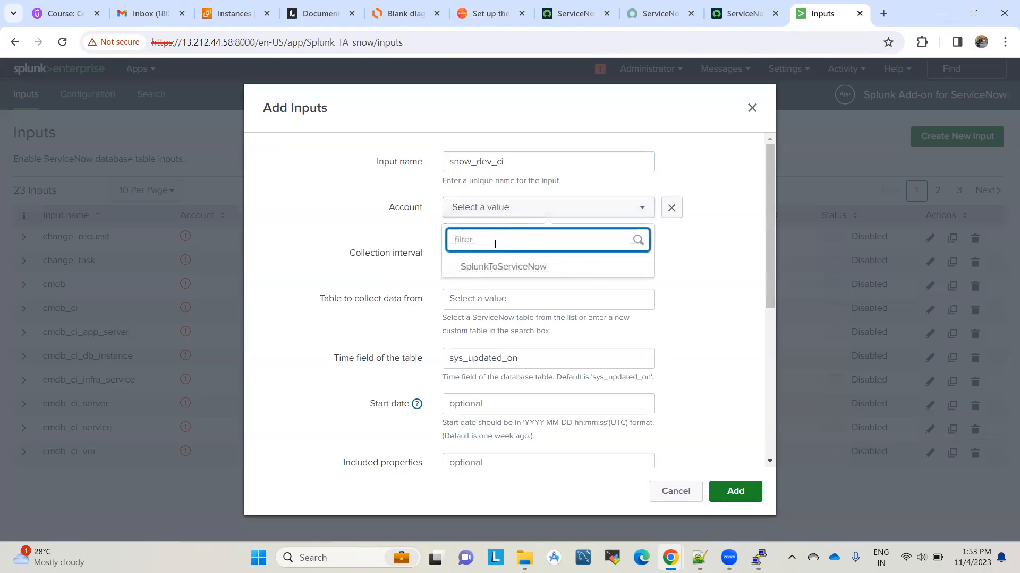
pyautogui.click(488, 268)
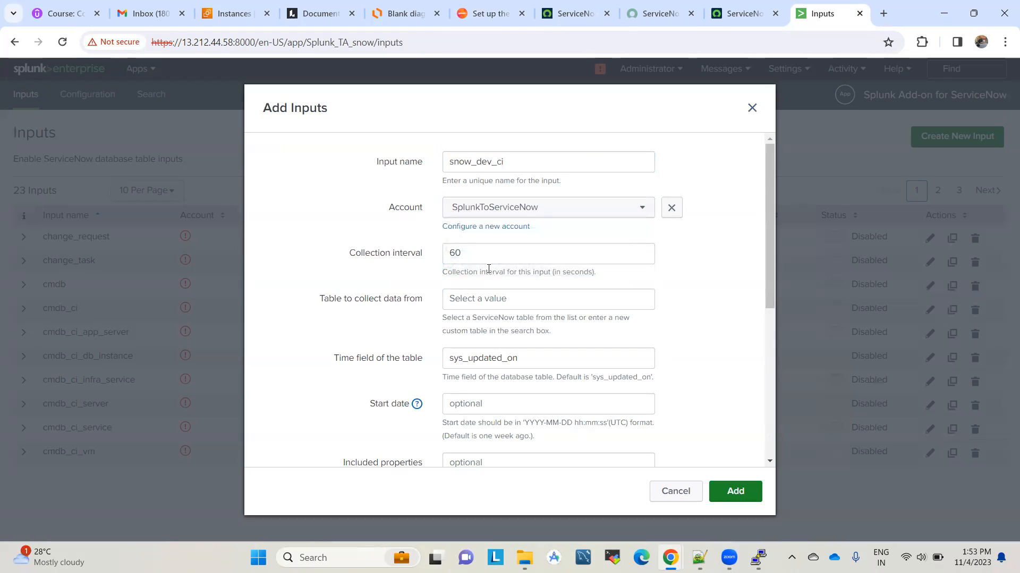
# Step: Set the input's table to cmdb_ci, keeping the 60-second interval
pyautogui.scroll(-1, 690, 279)
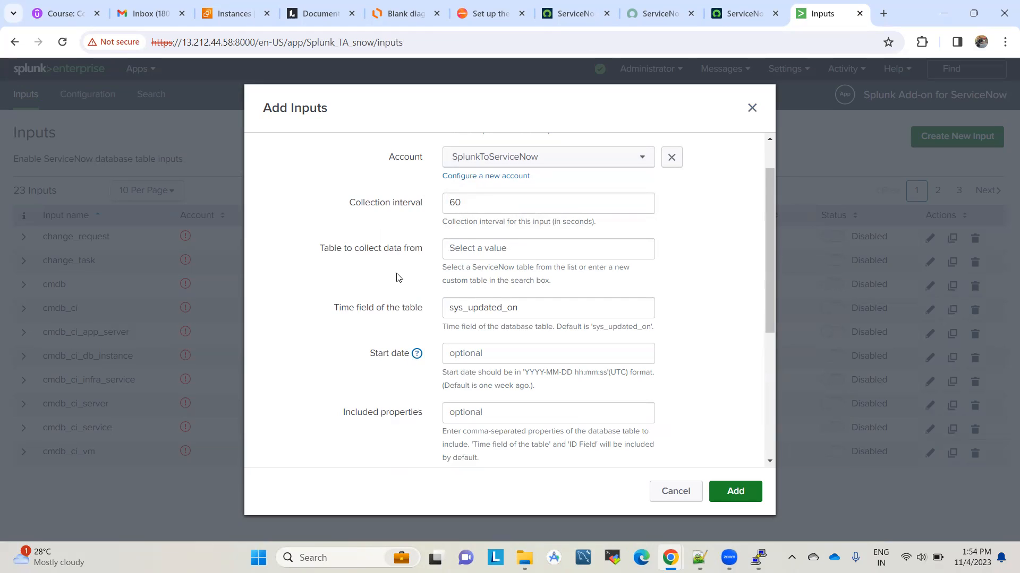
pyautogui.scroll(-2, 395, 287)
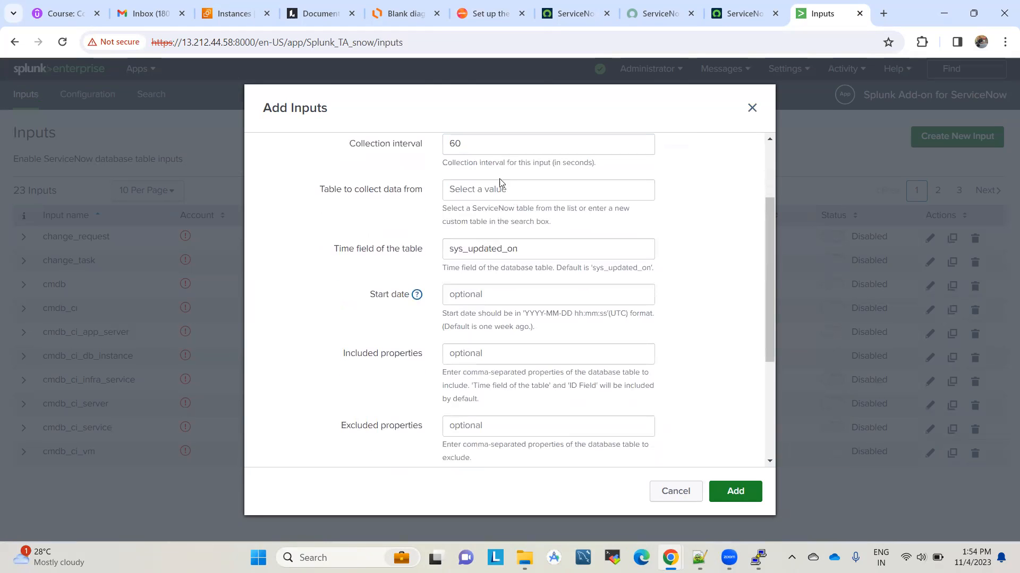
pyautogui.click(504, 189)
pyautogui.write('cmd')
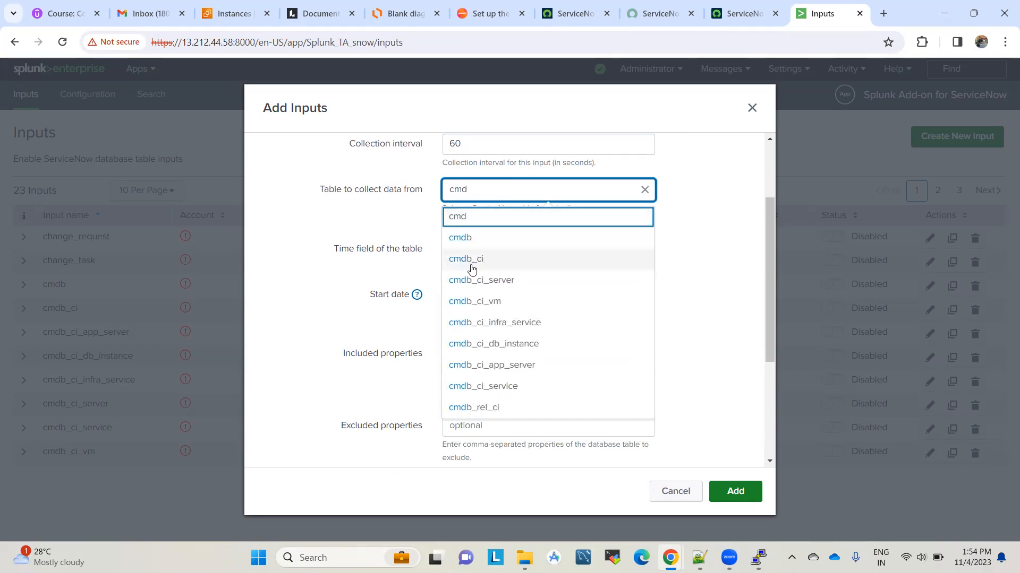
pyautogui.write('b_ci')
pyautogui.press('Return')
pyautogui.click(319, 267)
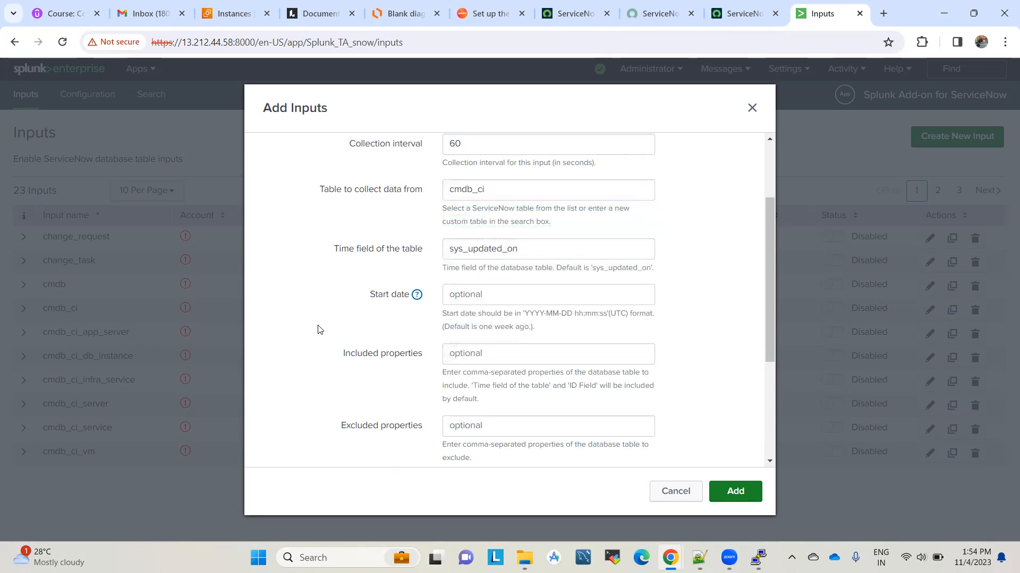
# Step: Filter the ServiceNow navigator for cmdb_ci to show the Configuration Items list of 2,784 records
pyautogui.click(720, 7)
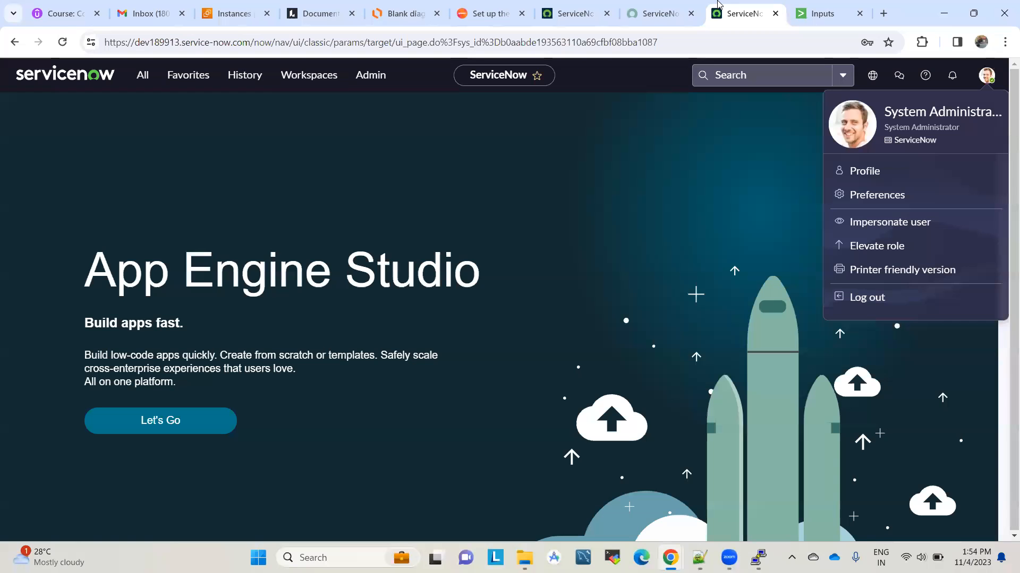
pyautogui.click(140, 80)
pyautogui.write('cmdb_ci.list')
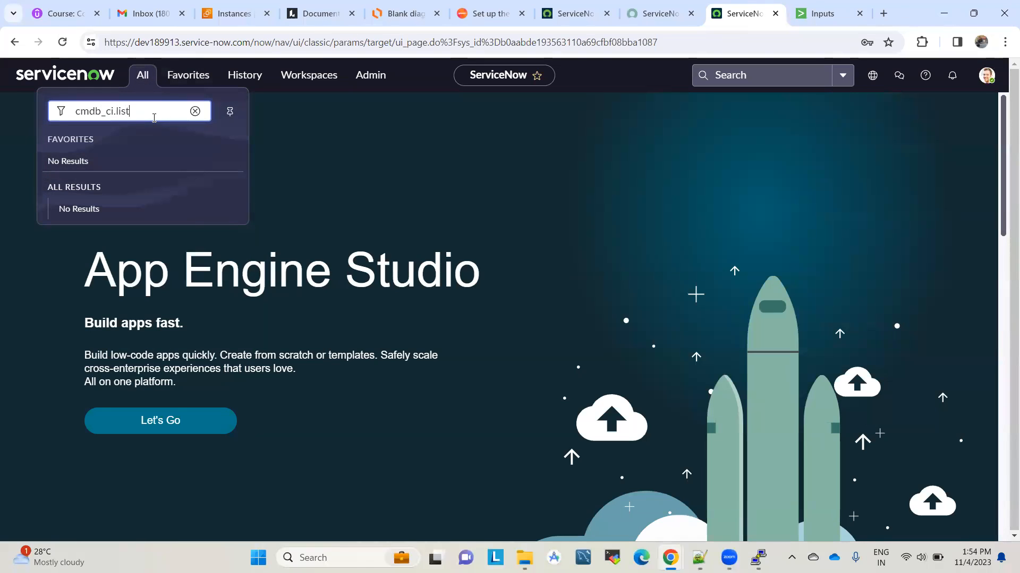
pyautogui.press('Return')
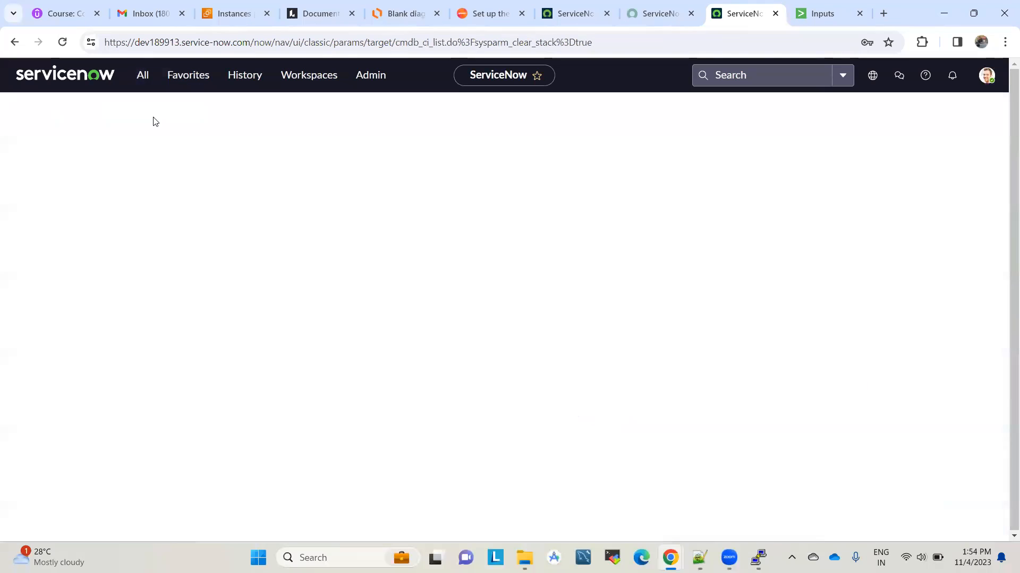
pyautogui.click(818, 11)
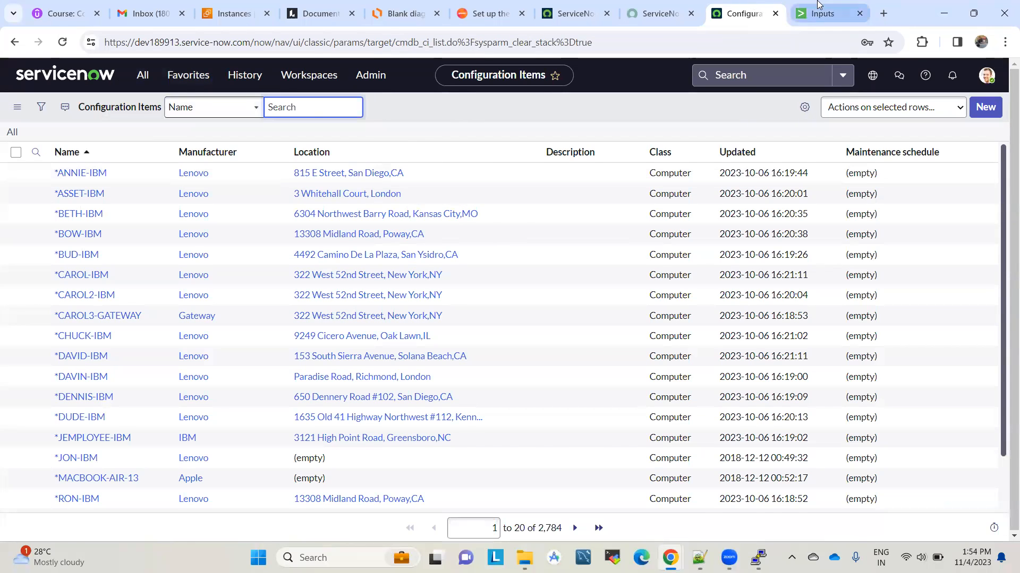
# Step: Save the snow_dev_ci input with the default index, then open Search & Reporting in a new tab
pyautogui.scroll(-1, 568, 295)
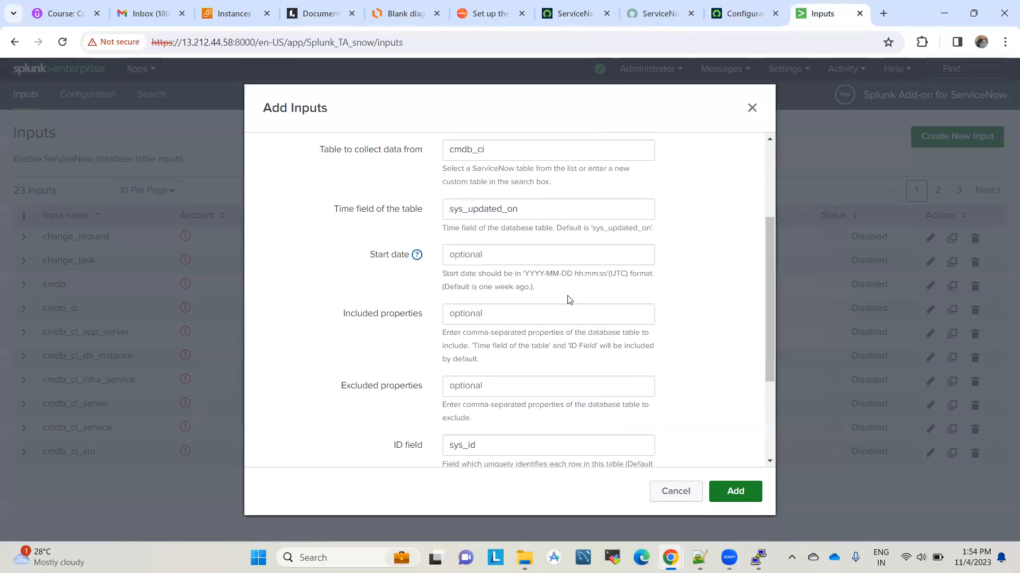
pyautogui.scroll(-1, 463, 314)
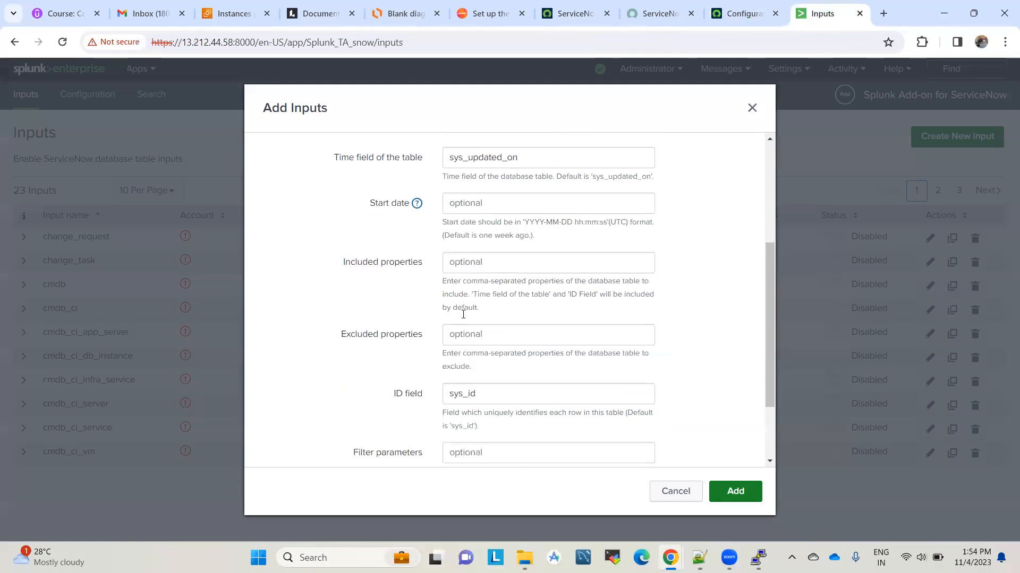
pyautogui.scroll(-2, 503, 366)
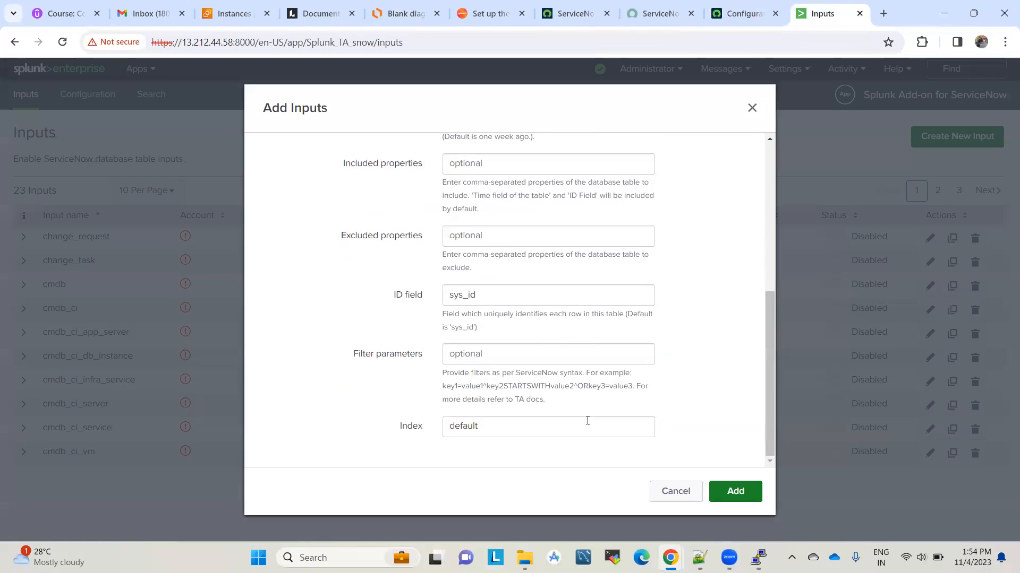
pyautogui.click(465, 425)
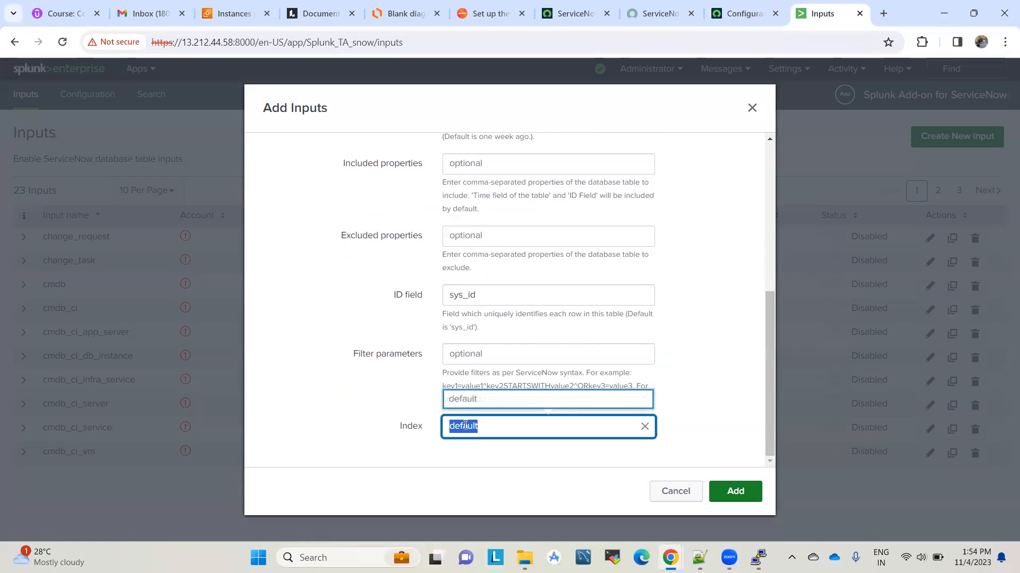
pyautogui.click(713, 354)
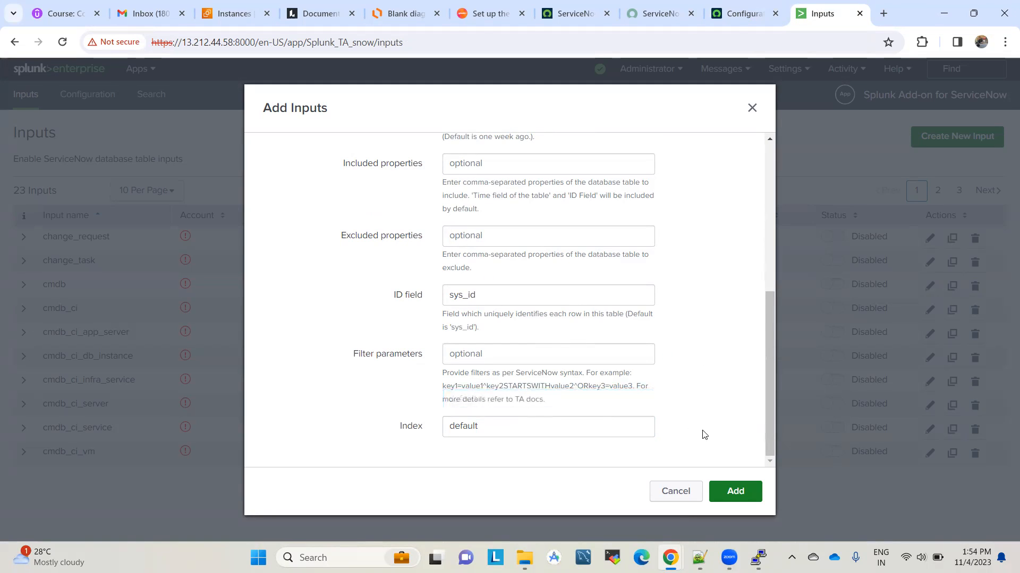
pyautogui.click(729, 494)
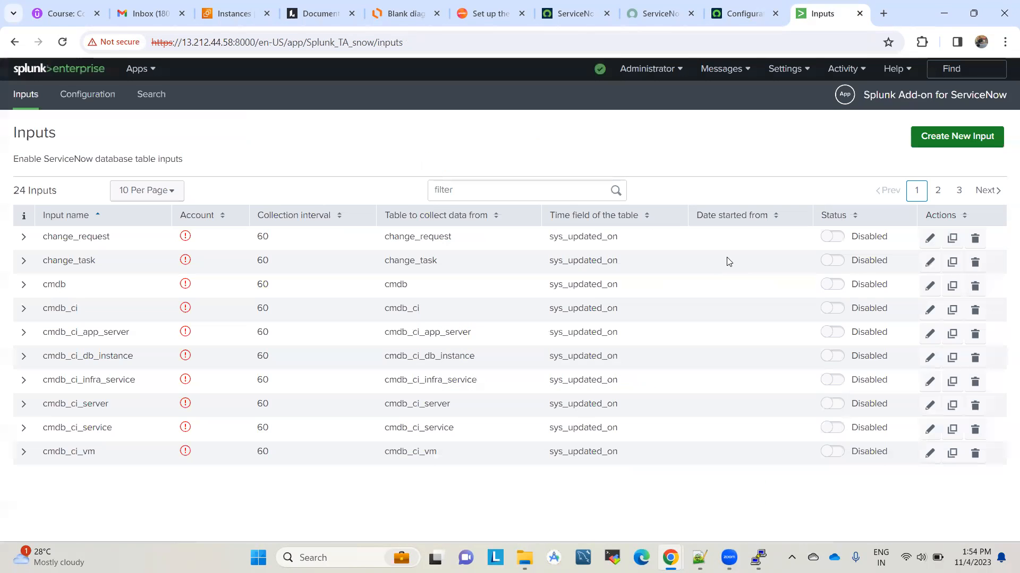
pyautogui.click(140, 69)
pyautogui.middleClick(136, 96)
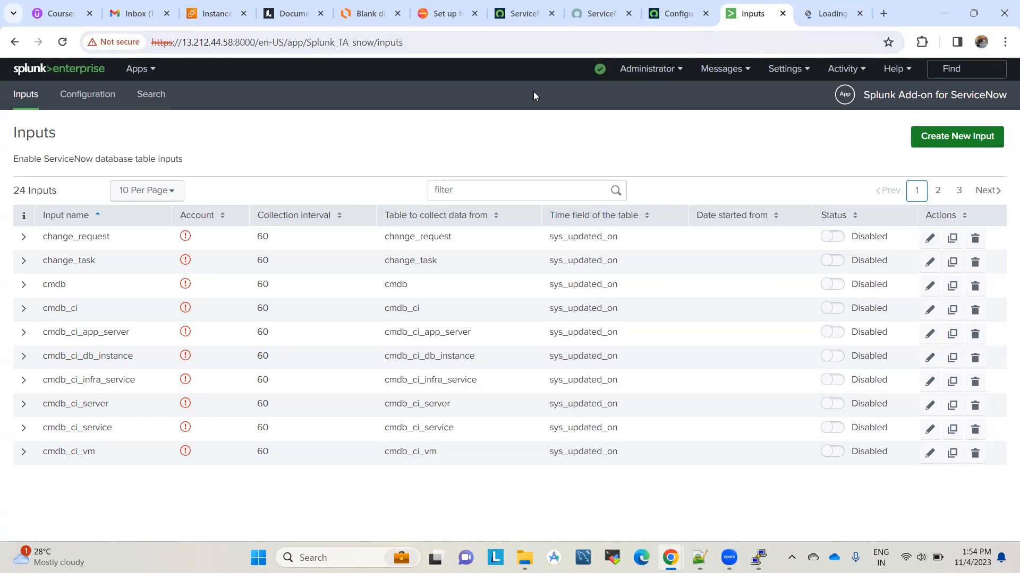
# Step: Skip the welcome tour and run an index=main search over All time
pyautogui.click(826, 12)
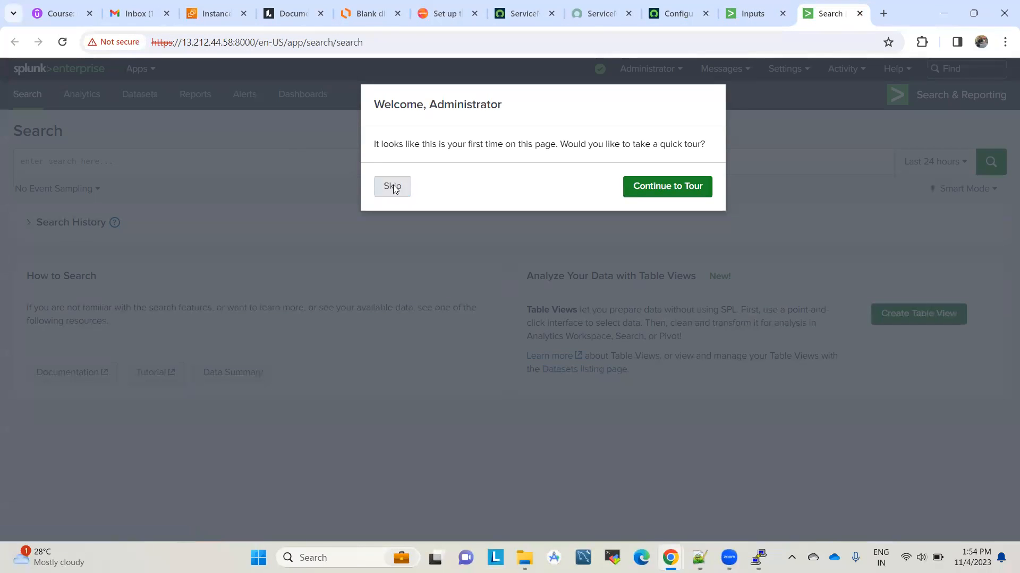
pyautogui.click(393, 187)
pyautogui.click(178, 155)
pyautogui.write('inde')
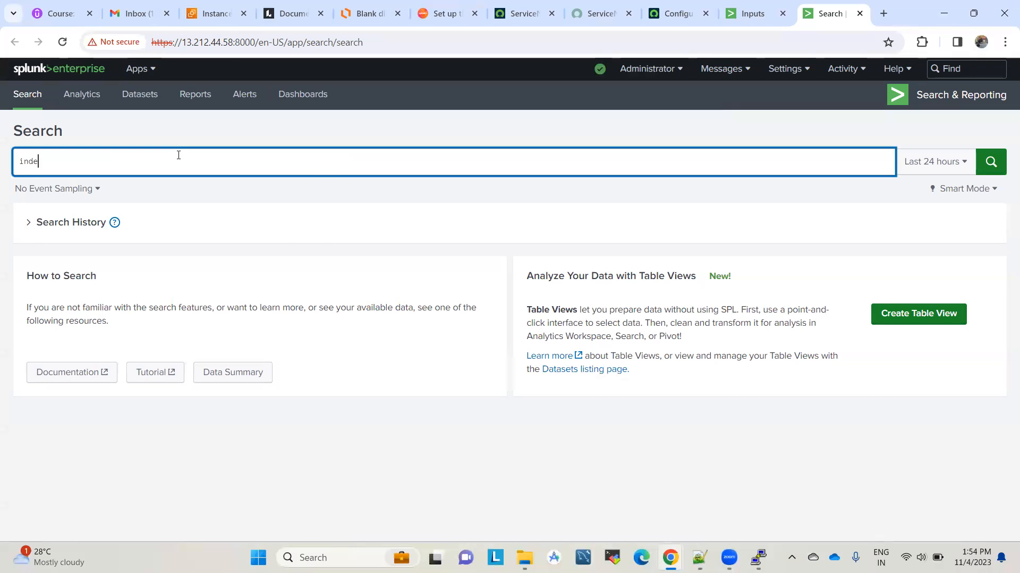
pyautogui.write('x=main')
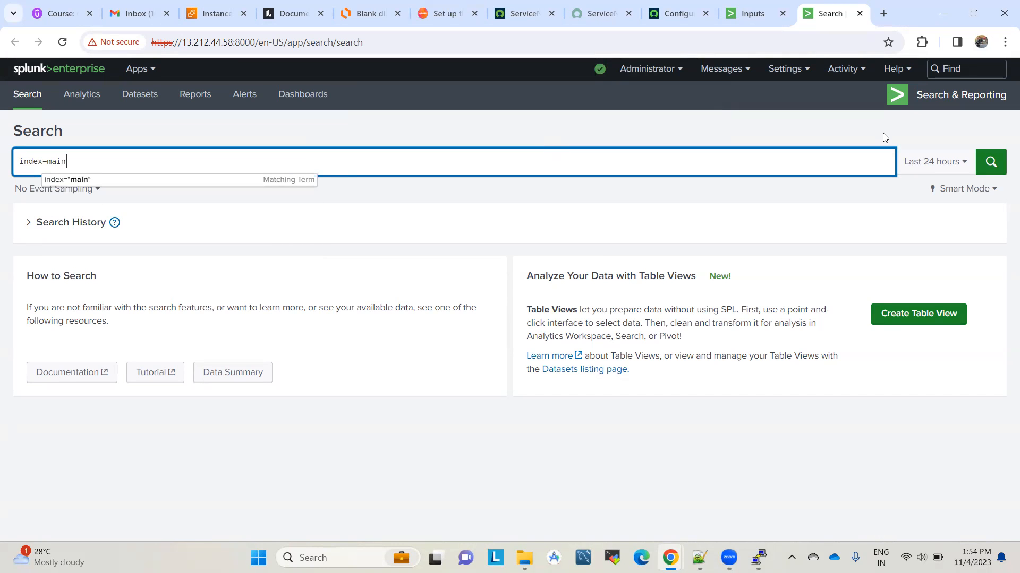
pyautogui.click(932, 162)
pyautogui.click(881, 168)
pyautogui.click(503, 160)
pyautogui.press('Return')
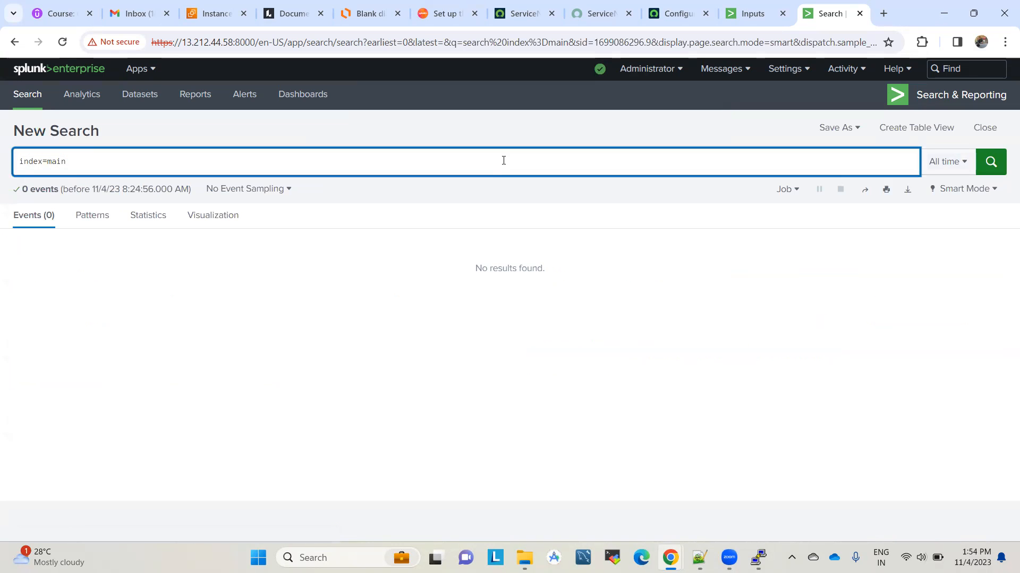
# Step: Enable the snow_dev_ci input on the second page of the add-on's inputs list
pyautogui.click(753, 12)
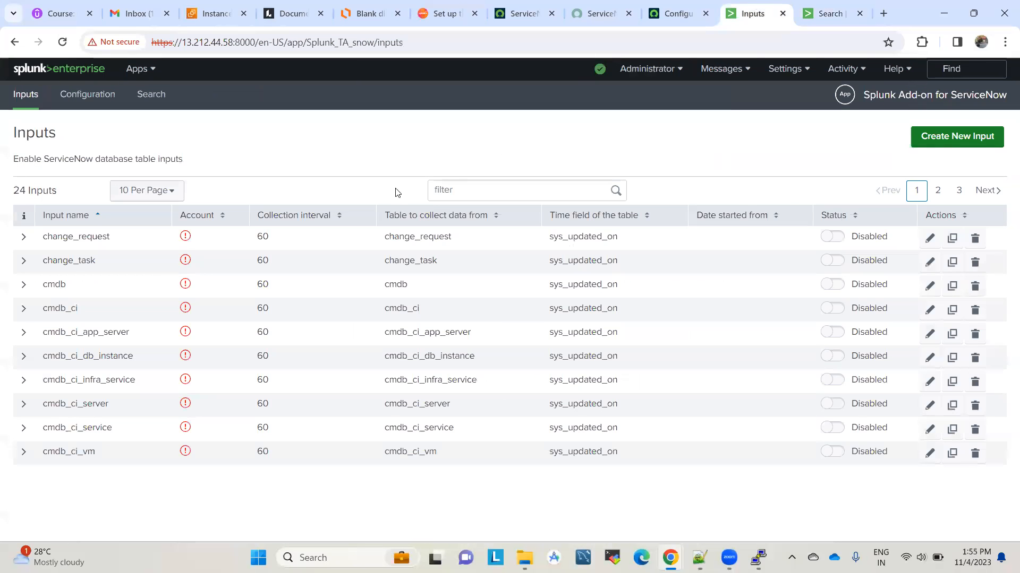
pyautogui.click(941, 192)
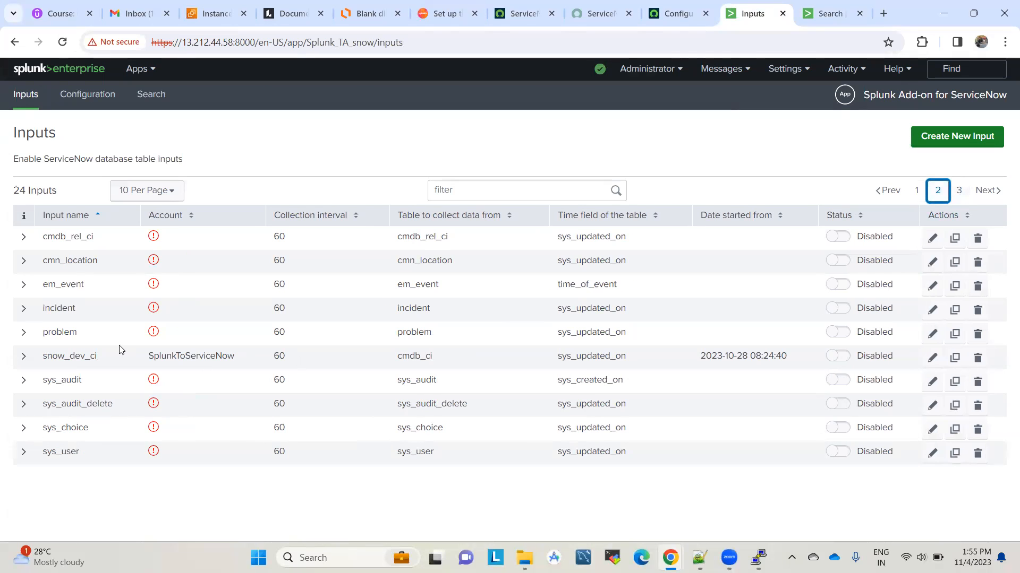
pyautogui.click(24, 359)
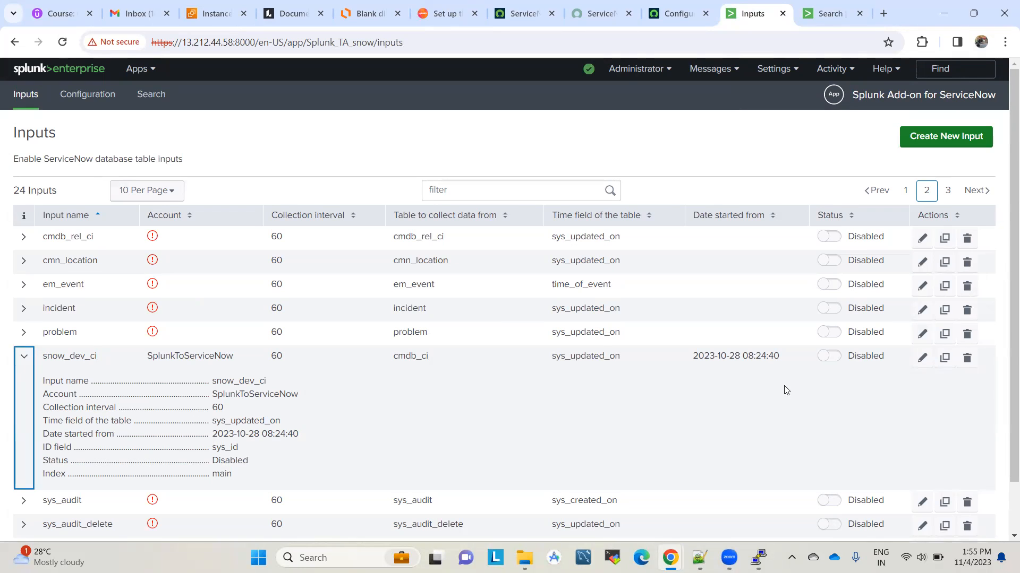
pyautogui.click(841, 361)
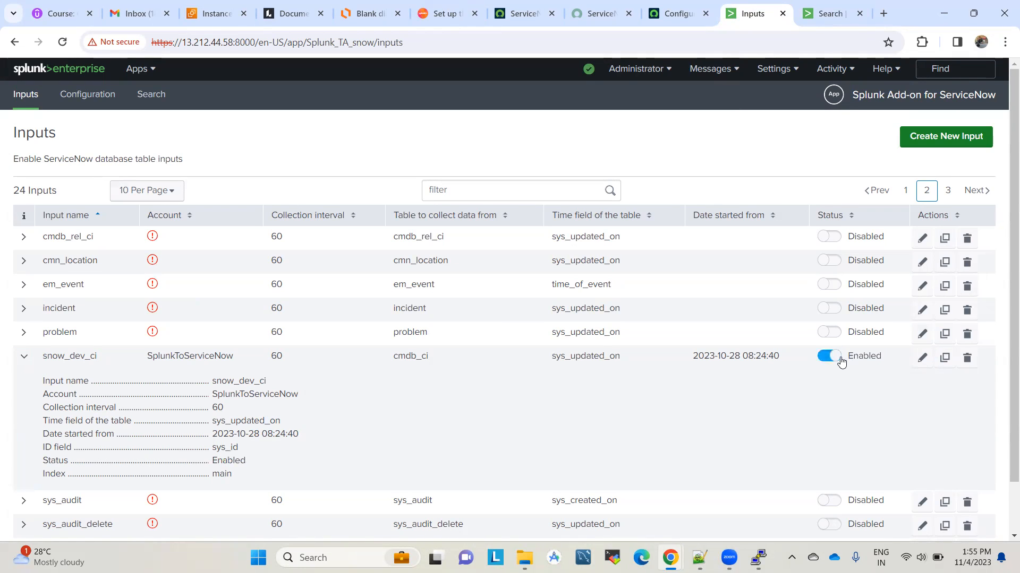
pyautogui.click(22, 363)
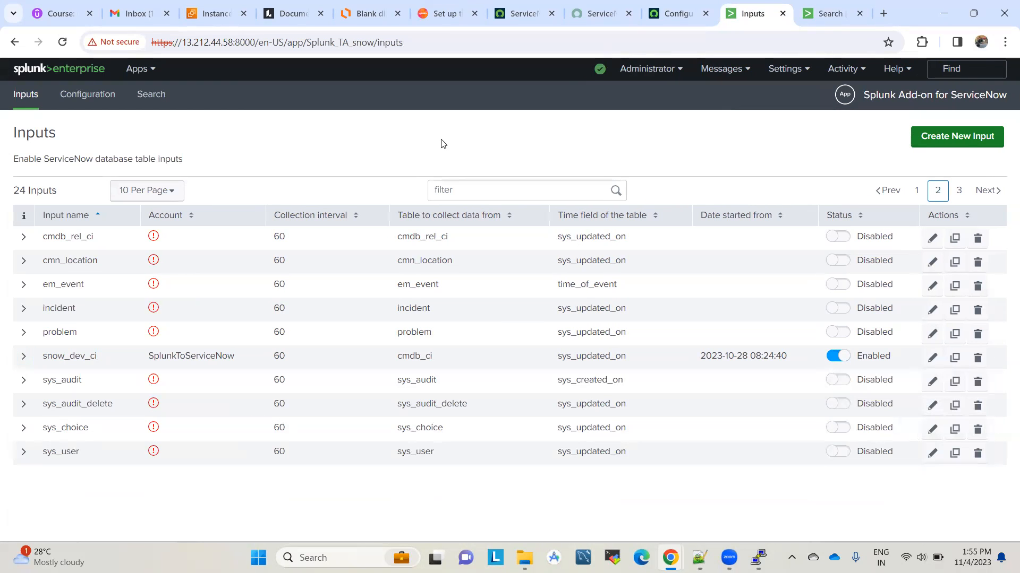
# Step: Rerun index=main, checking the inputs list and the Splunk–ServiceNow integration diagram in between
pyautogui.click(826, 14)
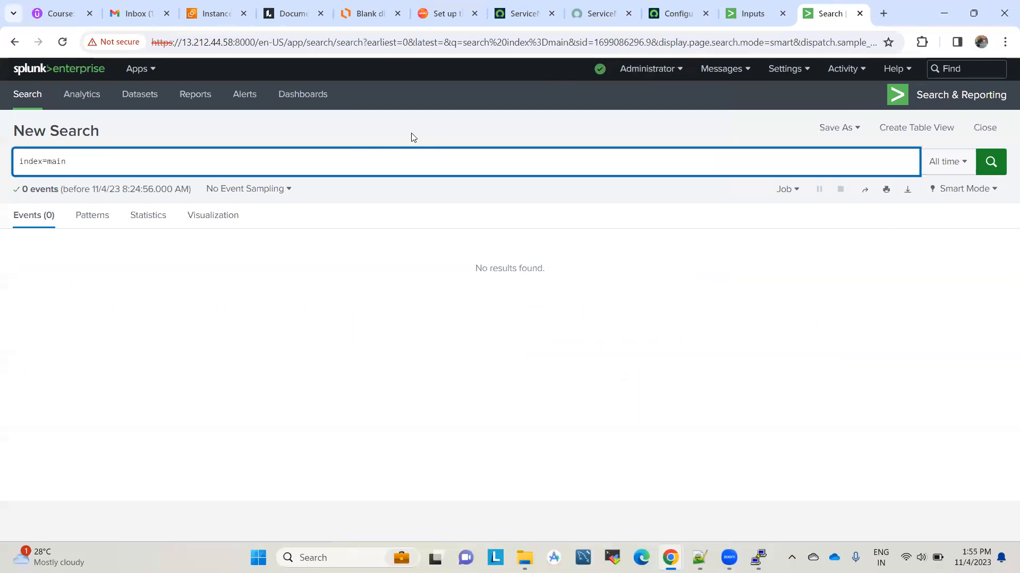
pyautogui.click(350, 160)
pyautogui.press('Return')
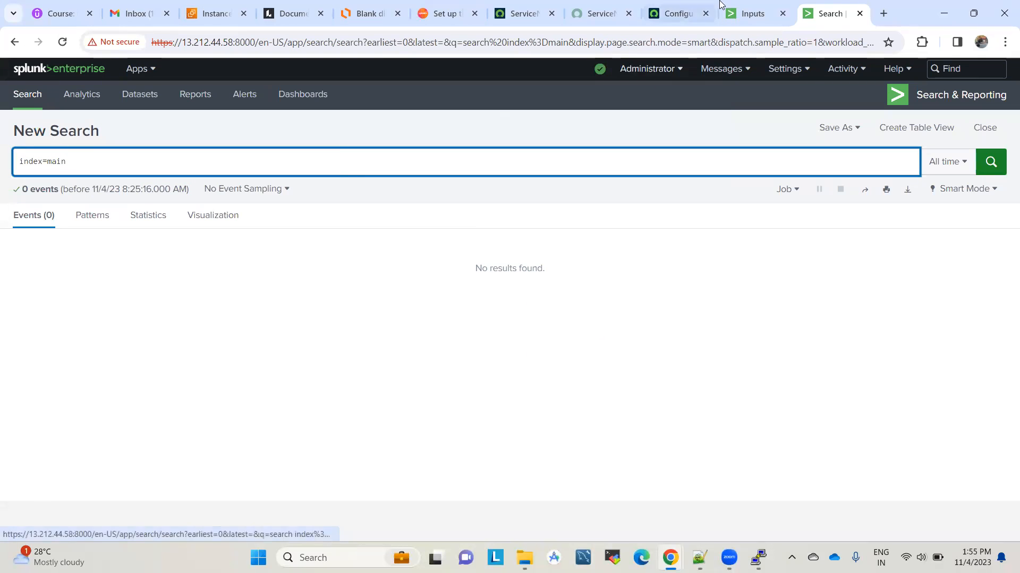
pyautogui.click(753, 14)
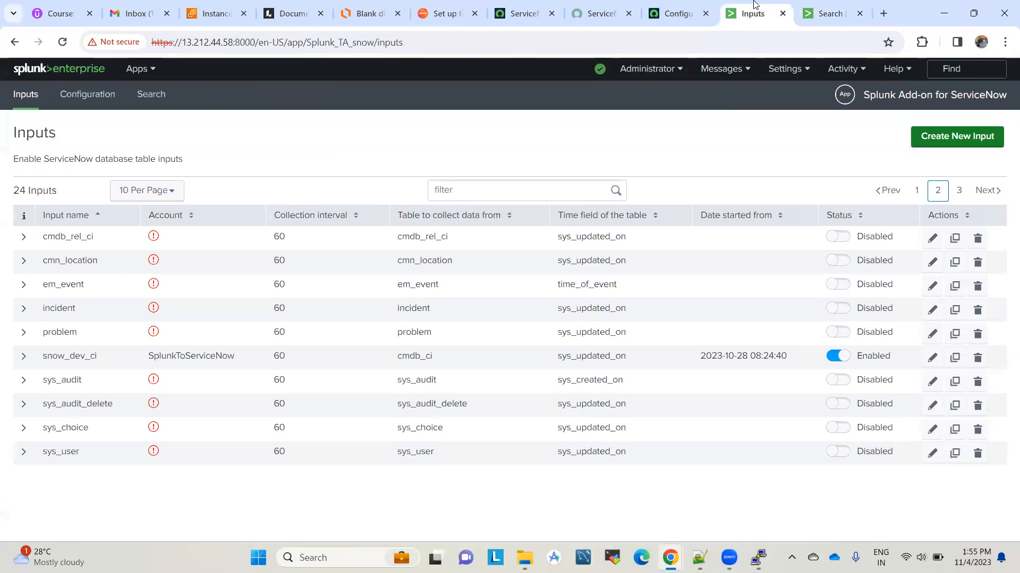
pyautogui.click(818, 4)
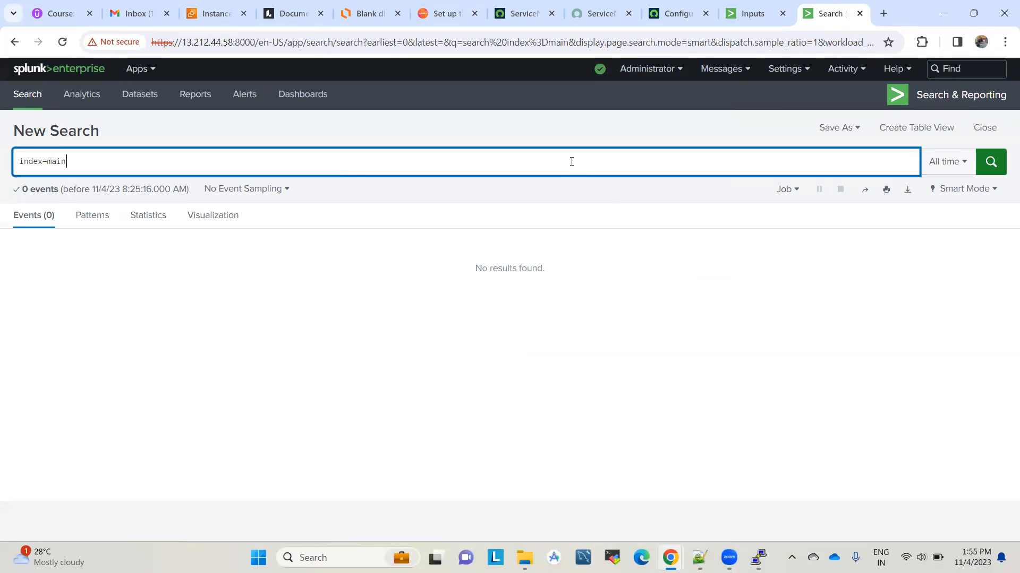
pyautogui.press('Return')
pyautogui.press('Return')
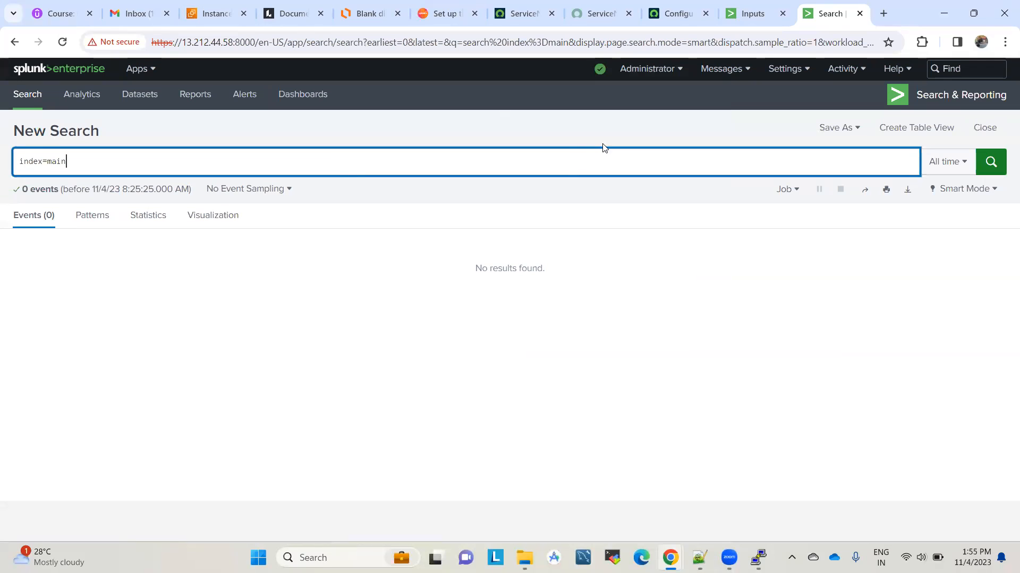
pyautogui.click(766, 4)
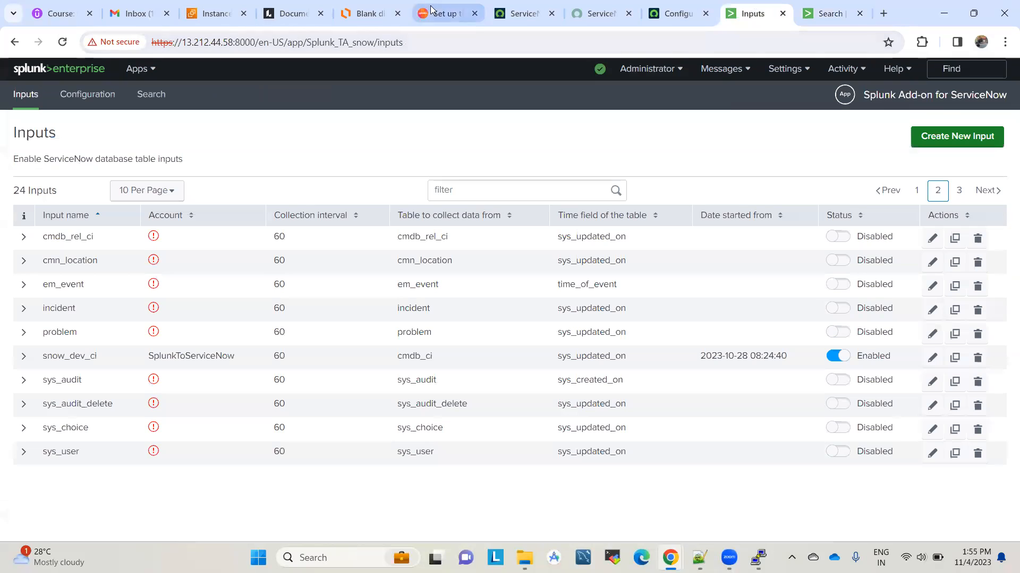
pyautogui.click(373, 5)
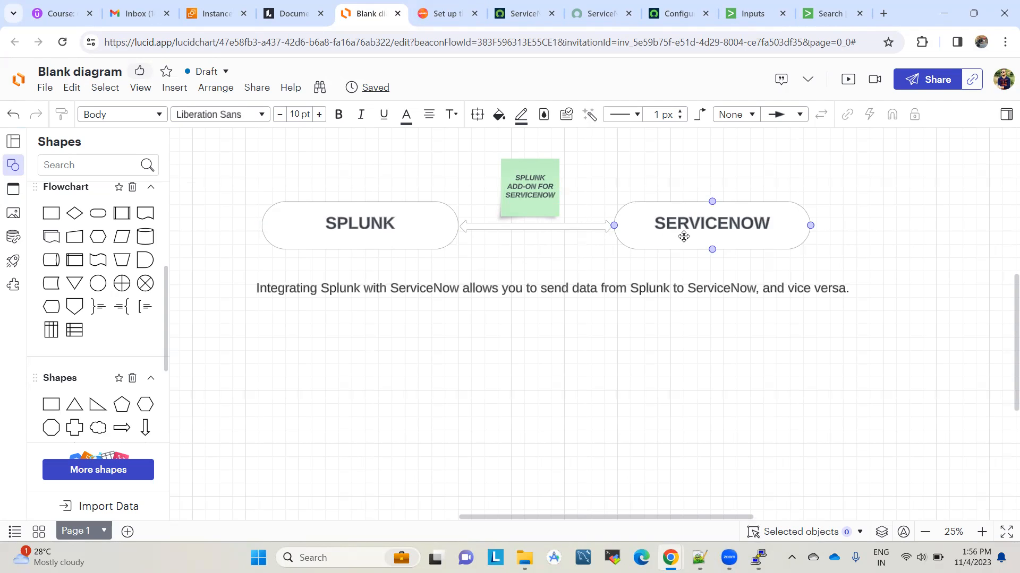
pyautogui.click(842, 4)
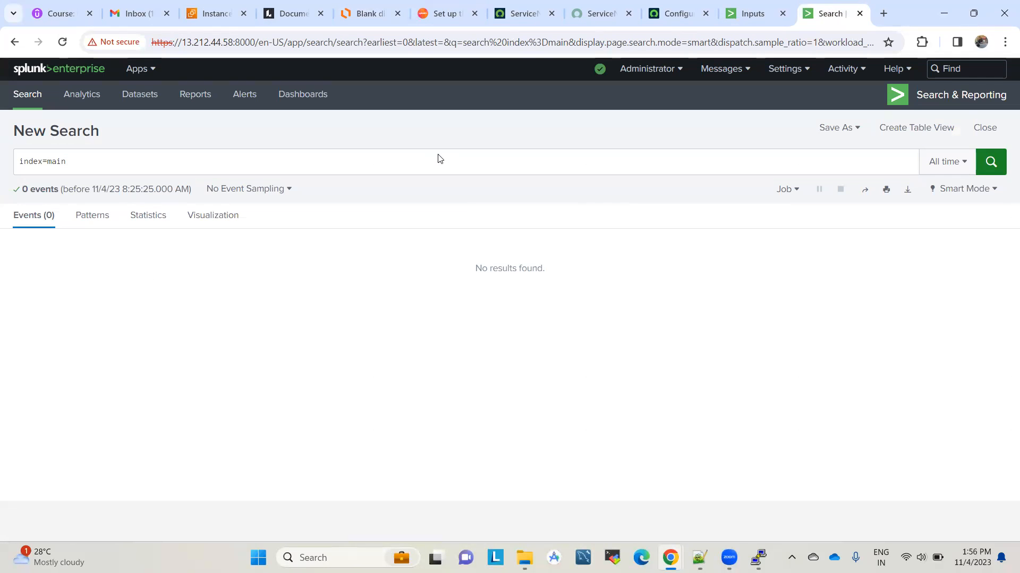
# Step: Rerun the index=main search several times after glancing at the inputs list
pyautogui.click(419, 163)
pyautogui.press('Return')
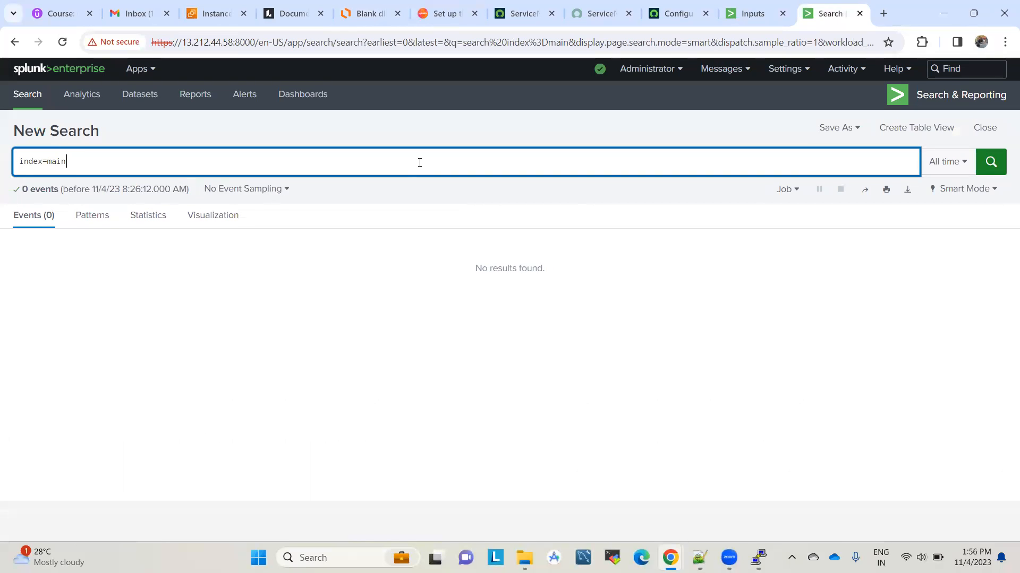
pyautogui.click(749, 13)
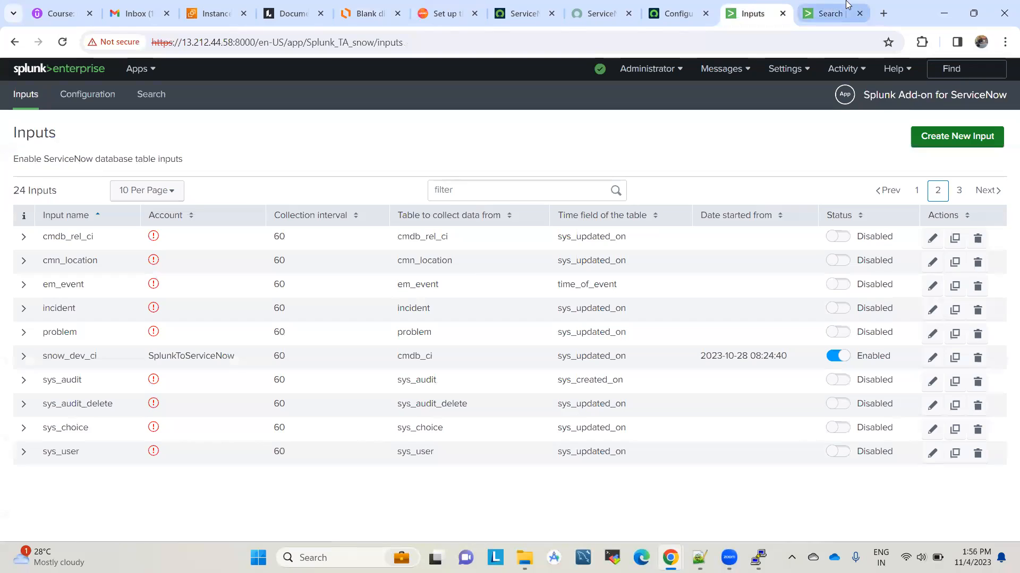
pyautogui.click(831, 13)
pyautogui.click(989, 164)
pyautogui.click(989, 164)
pyautogui.click(990, 163)
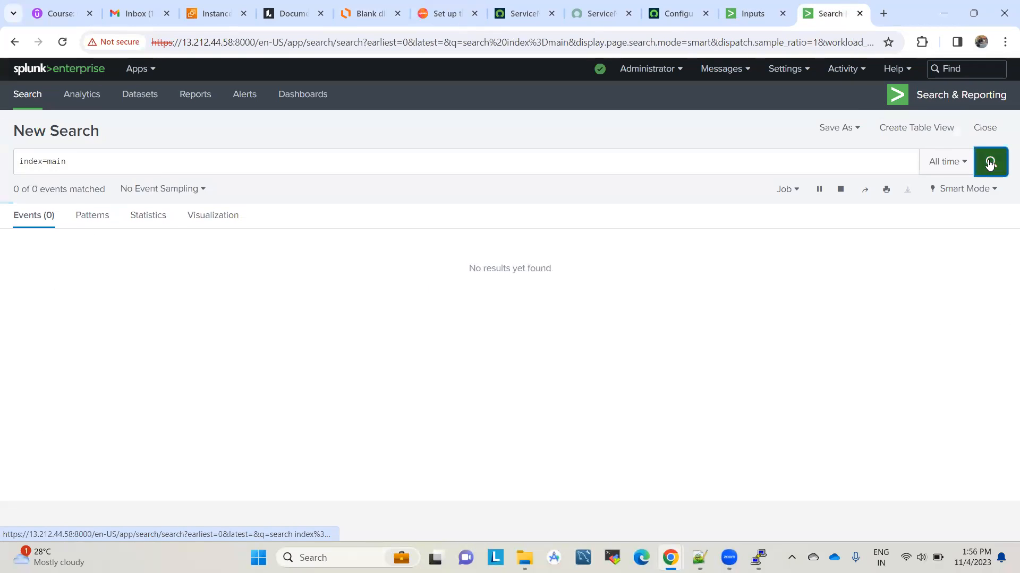
# Step: Change the query to index=_internal and run it
pyautogui.click(541, 167)
pyautogui.press('BackSpace')
pyautogui.press('BackSpace')
pyautogui.press('BackSpace')
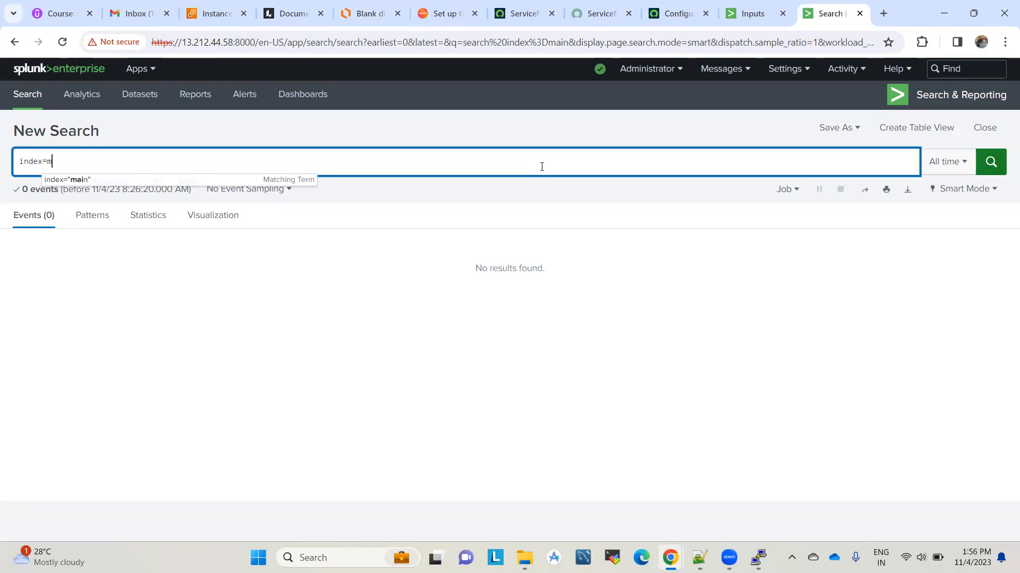
pyautogui.write('_internal')
pyautogui.press('Return')
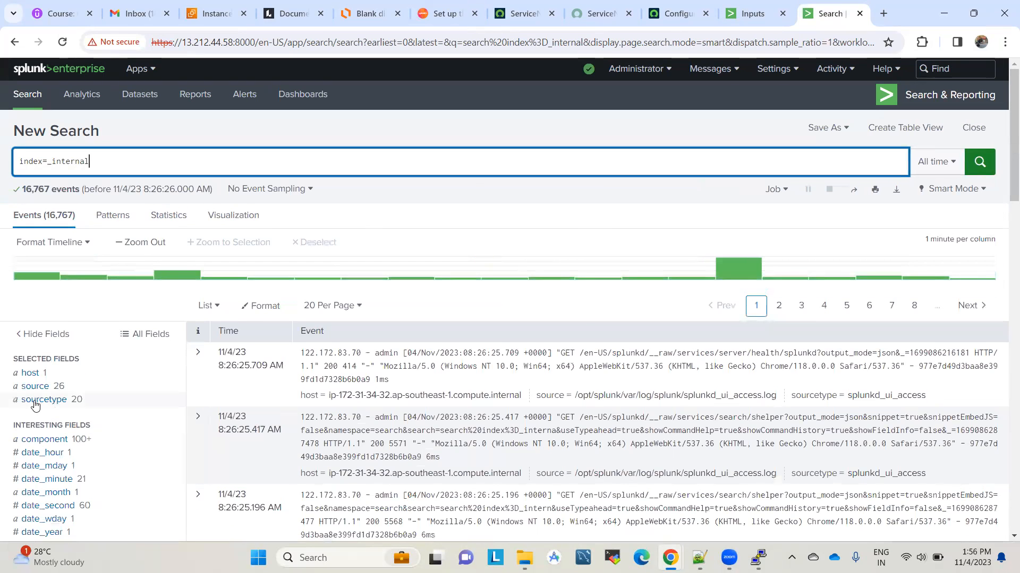
# Step: Filter the _internal results to sourcetype ta_snow and scroll through the 13 add-on log events
pyautogui.click(34, 404)
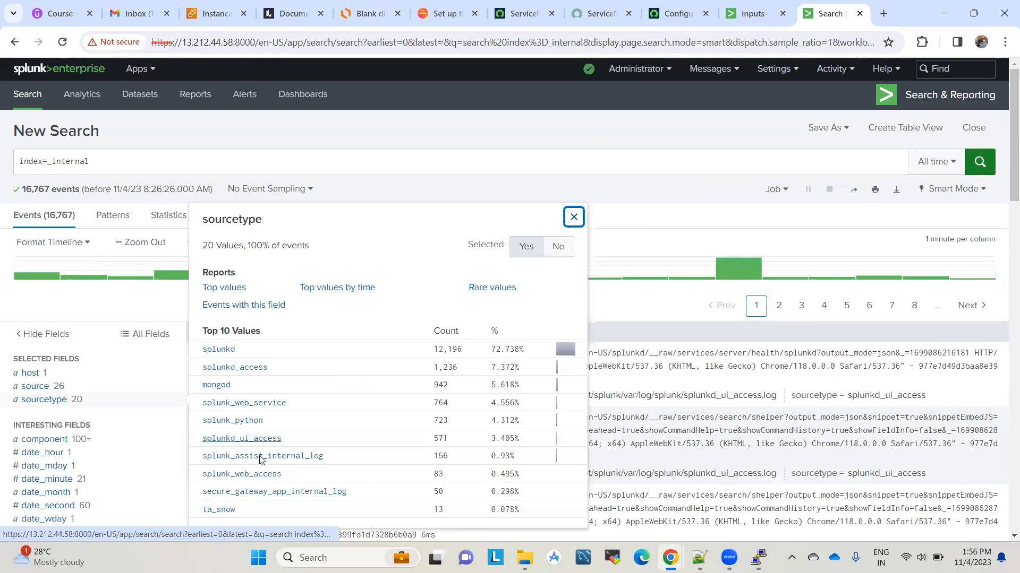
pyautogui.click(218, 509)
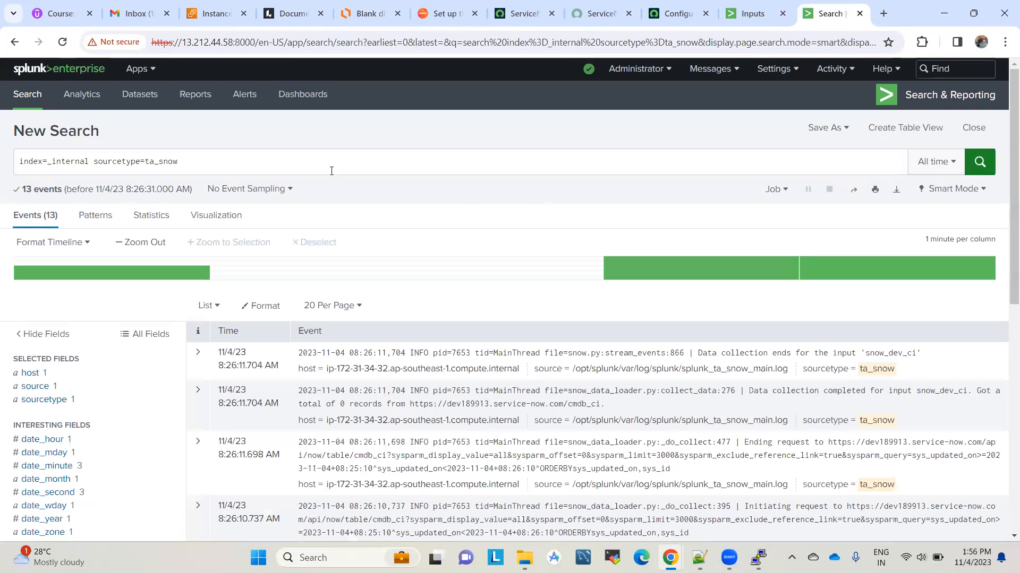
pyautogui.scroll(-3, 424, 310)
pyautogui.scroll(-5, 805, 463)
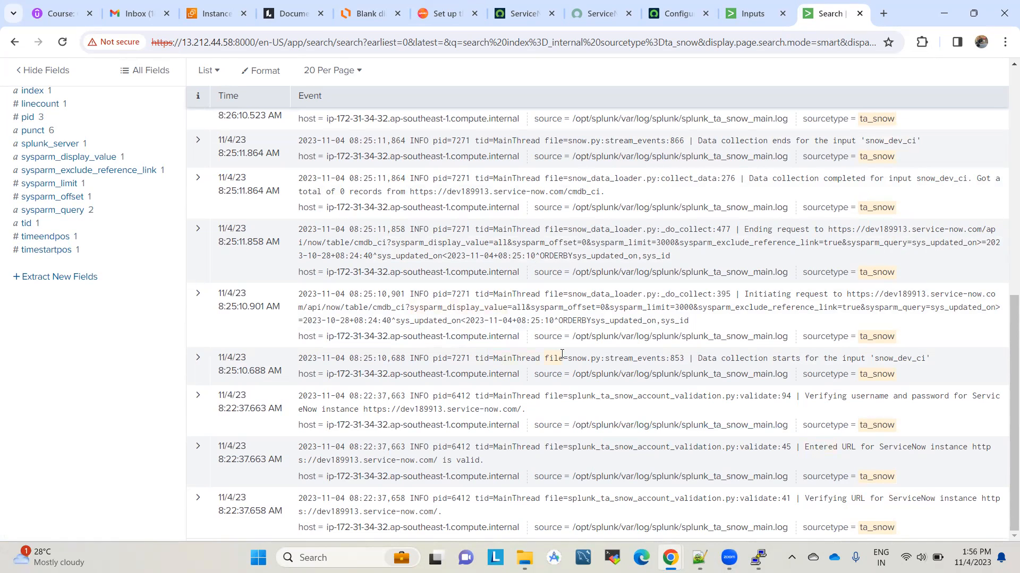
pyautogui.scroll(1, 562, 354)
pyautogui.scroll(3, 808, 242)
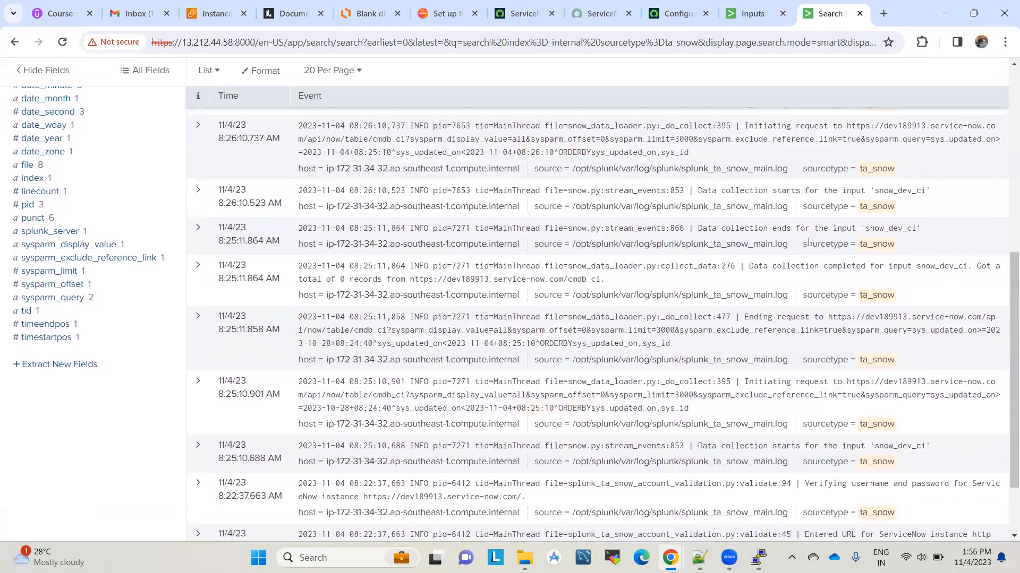
pyautogui.scroll(2, 837, 246)
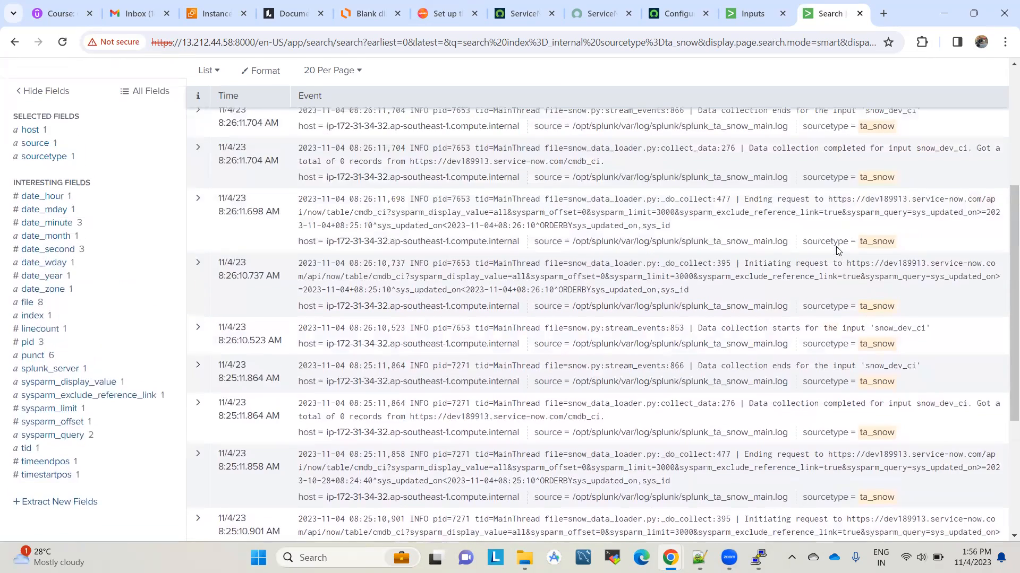
pyautogui.scroll(2, 833, 259)
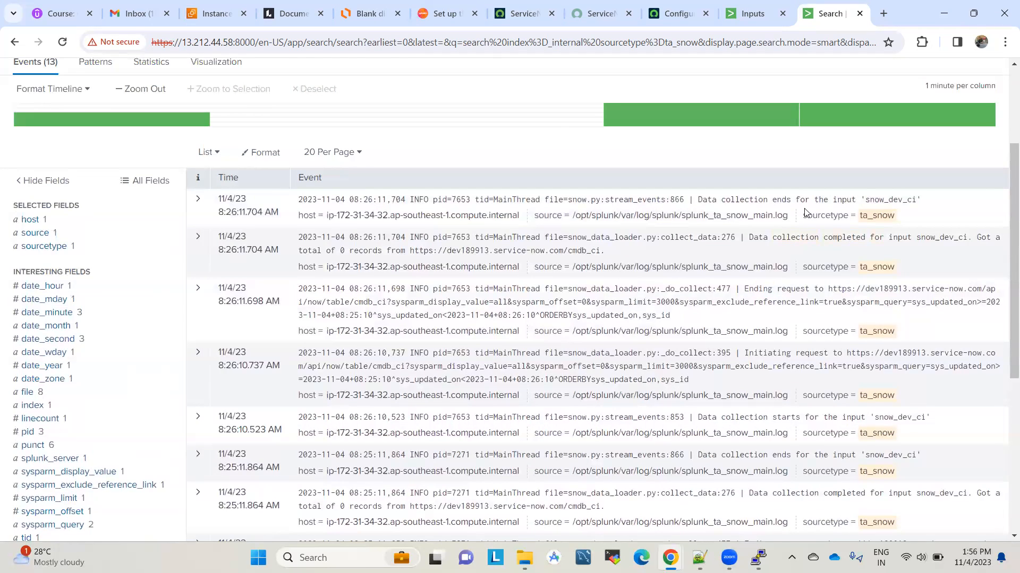
pyautogui.scroll(3, 804, 212)
# Step: Replace the _internal and sourcetype terms with index=main and run the search
pyautogui.click(68, 172)
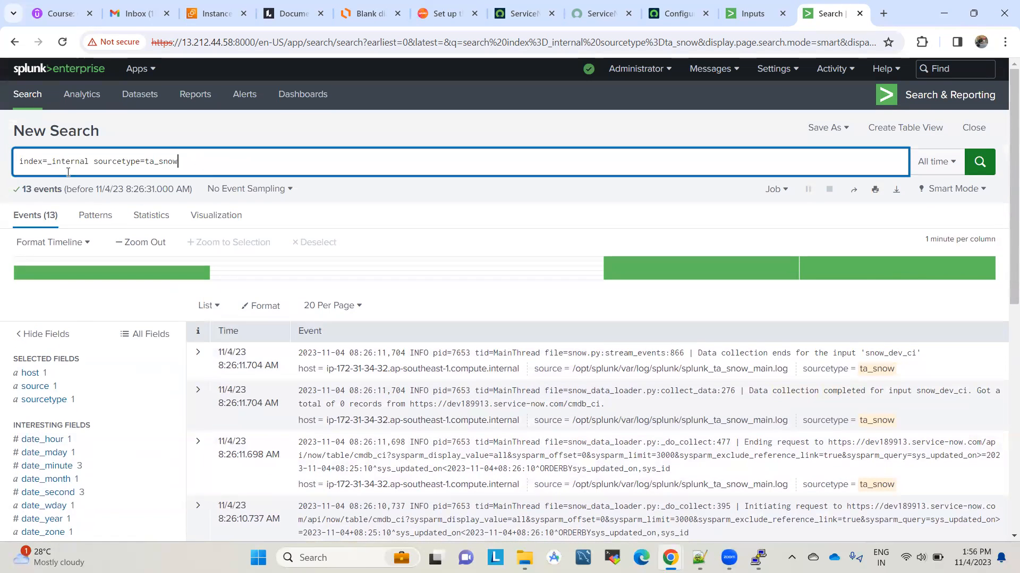
pyautogui.click(51, 161)
pyautogui.hotkey('shift', 'End')
pyautogui.press('BackSpace')
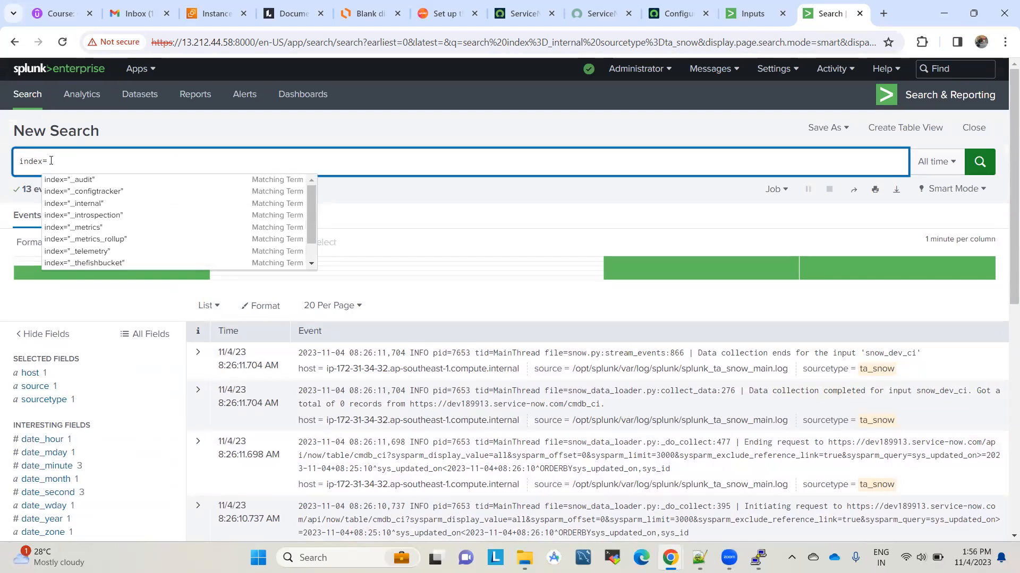
pyautogui.write('main')
pyautogui.press('Return')
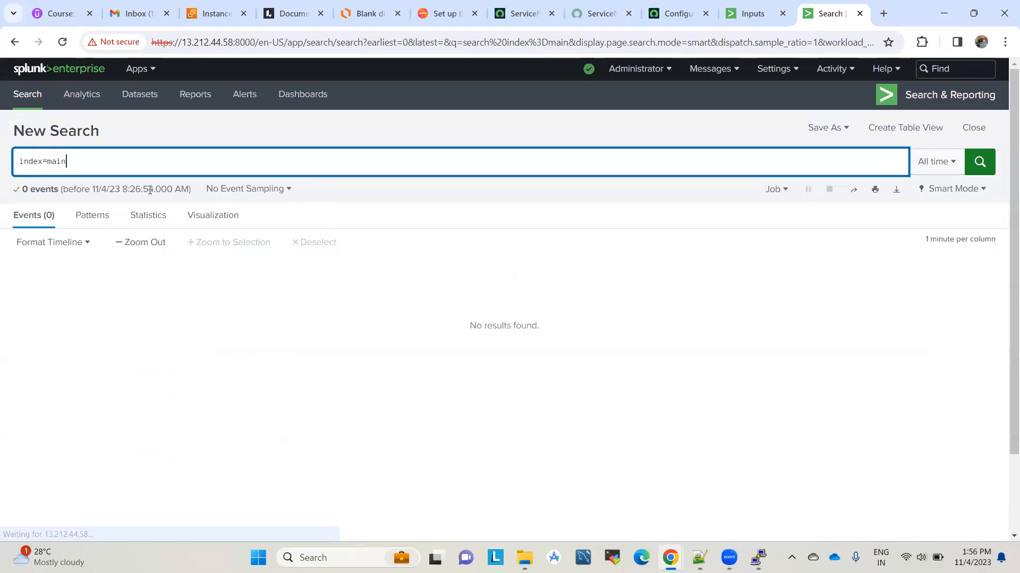
pyautogui.click(980, 163)
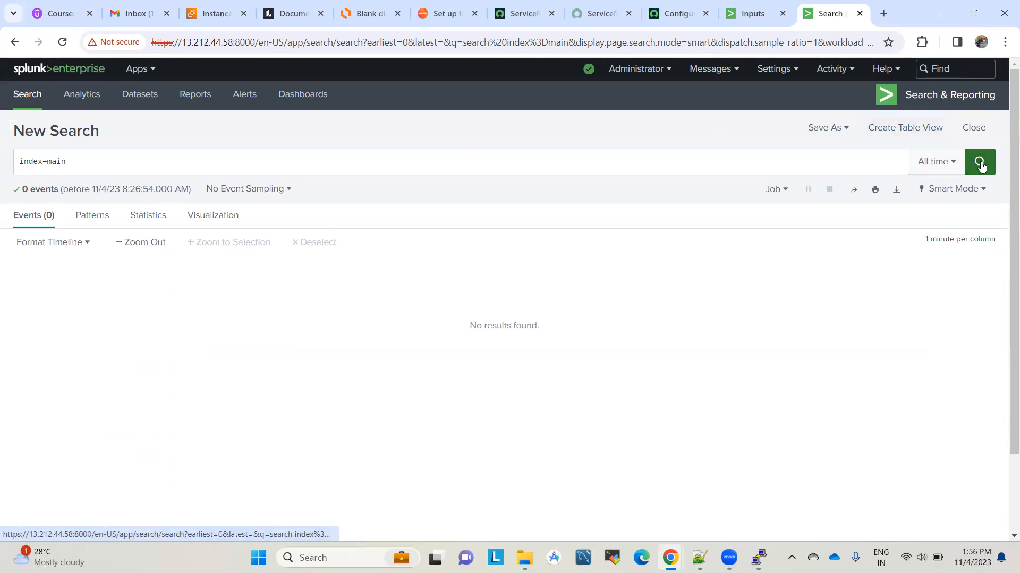
# Step: Switch the time range to Last 24 hours, then back to All time, and rerun index=main
pyautogui.click(936, 162)
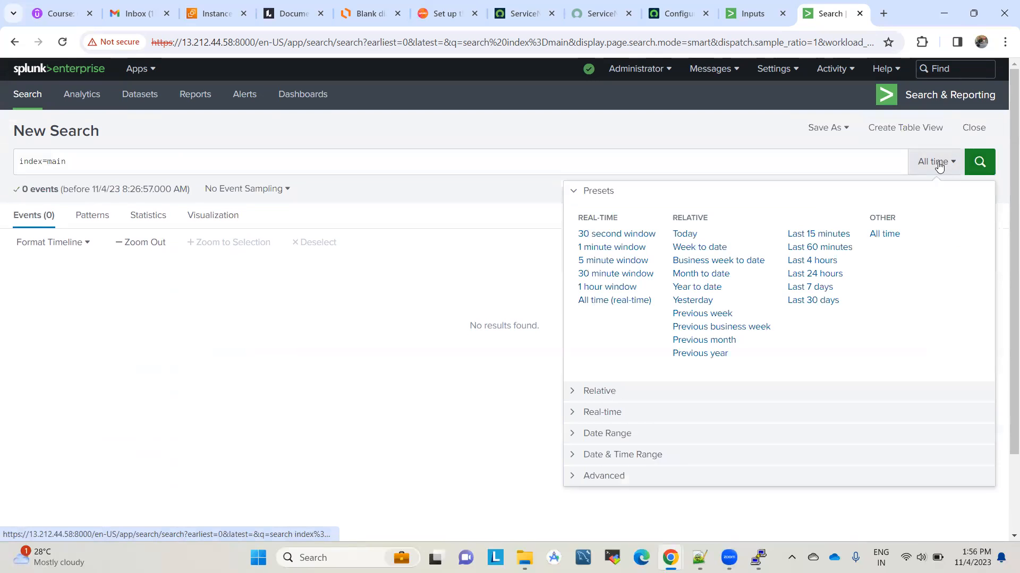
pyautogui.click(811, 274)
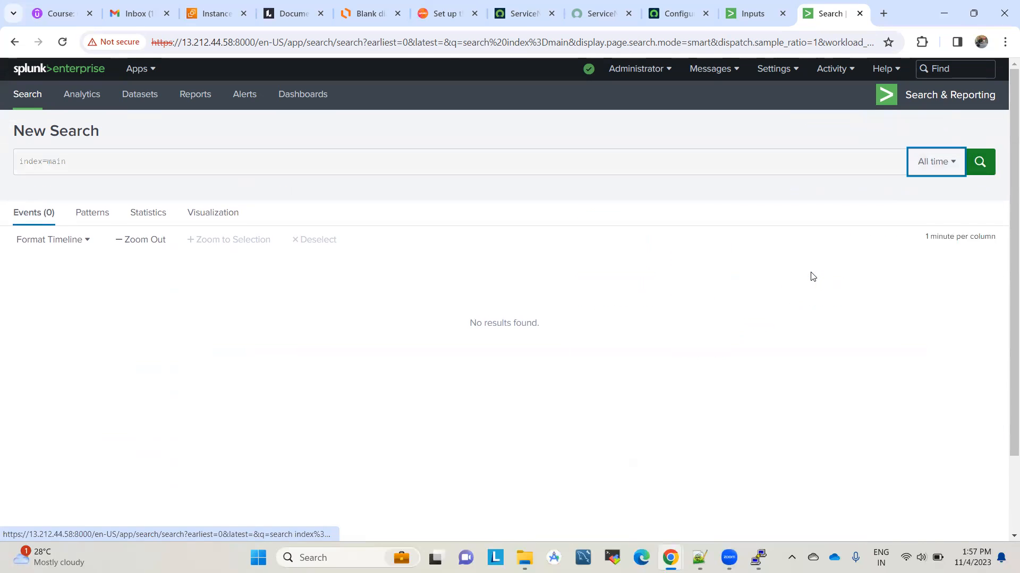
pyautogui.click(910, 162)
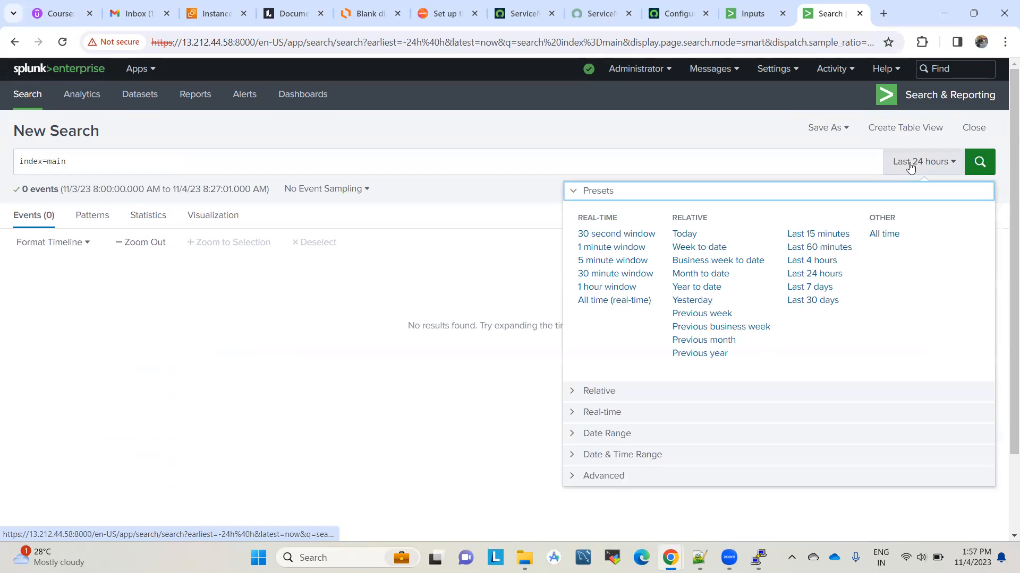
pyautogui.click(883, 235)
pyautogui.click(569, 166)
pyautogui.press('Return')
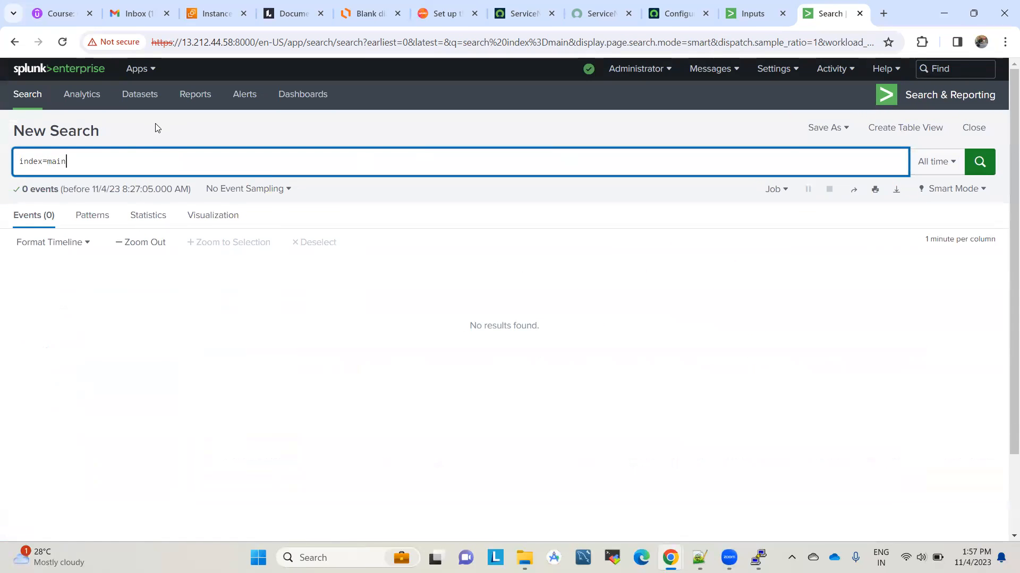
pyautogui.press('Return')
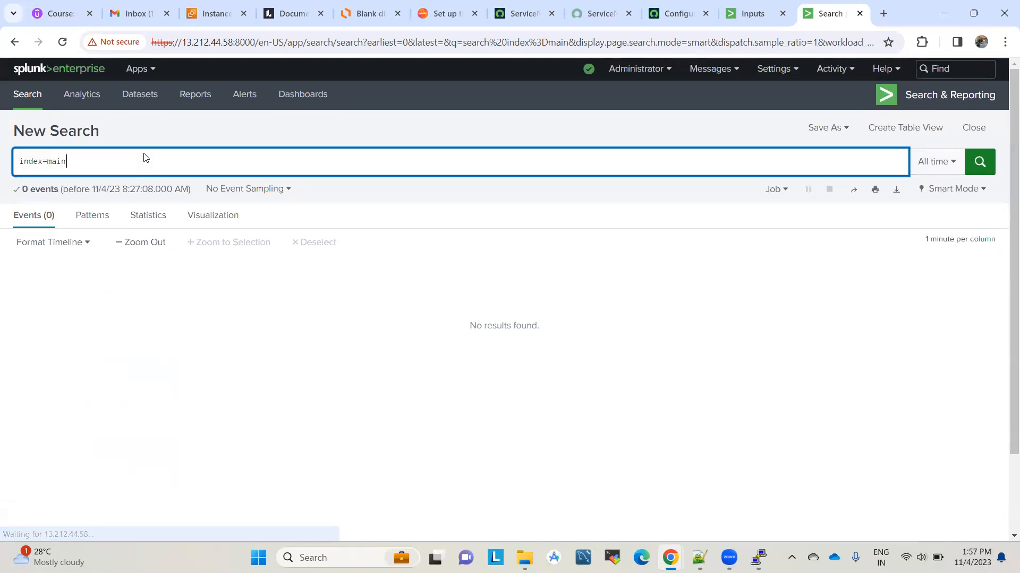
pyautogui.keyDown('ctrl'); pyautogui.click(21, 96); pyautogui.keyUp('ctrl')
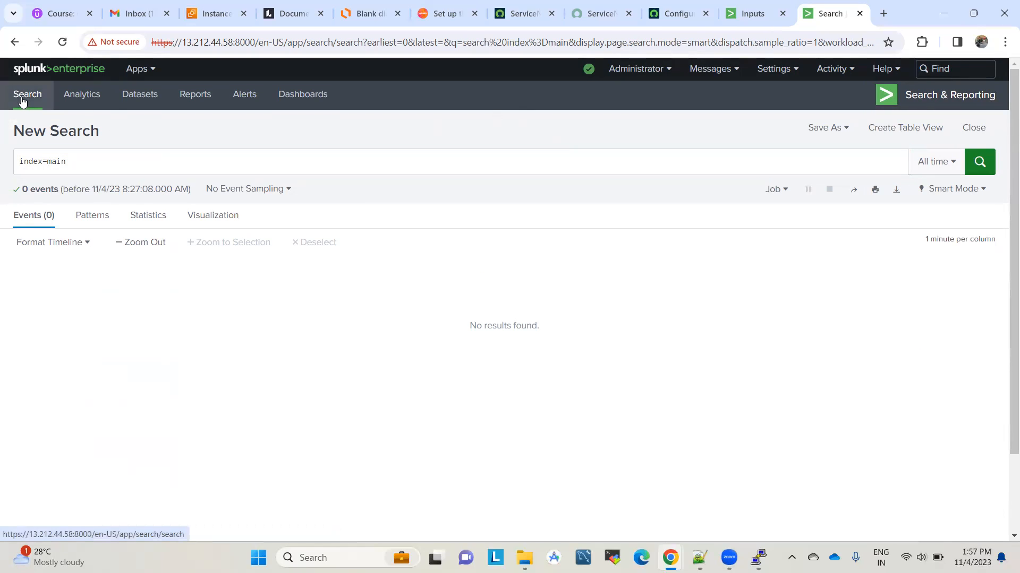
# Step: Search index=_internal in a fresh search tab
pyautogui.click(812, 4)
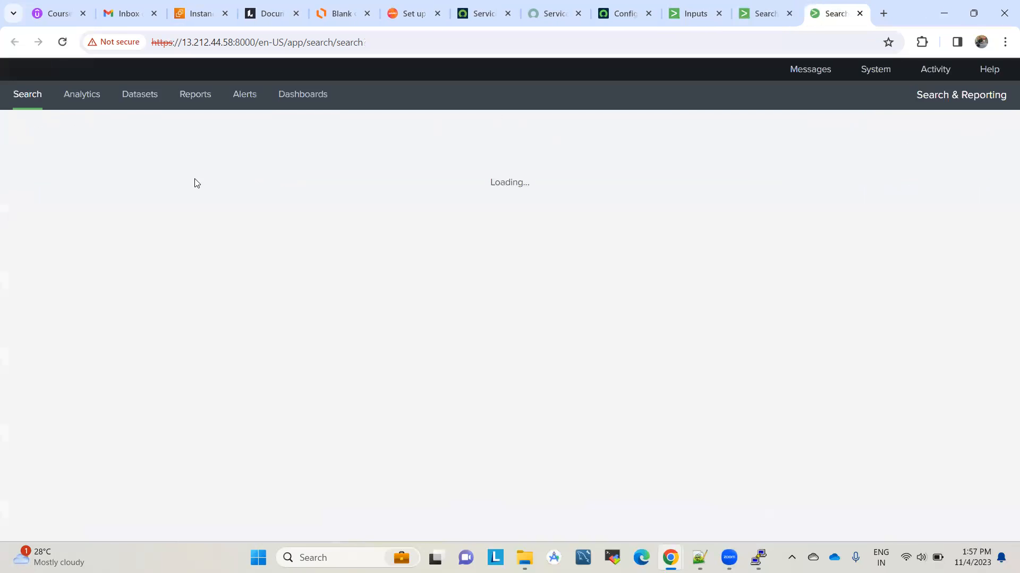
pyautogui.write('index=')
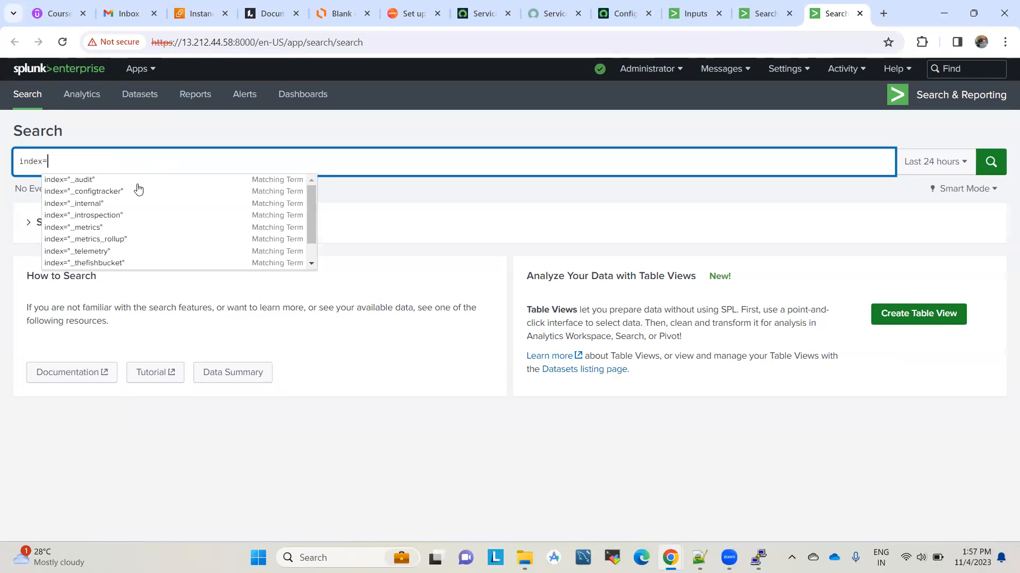
pyautogui.click(109, 206)
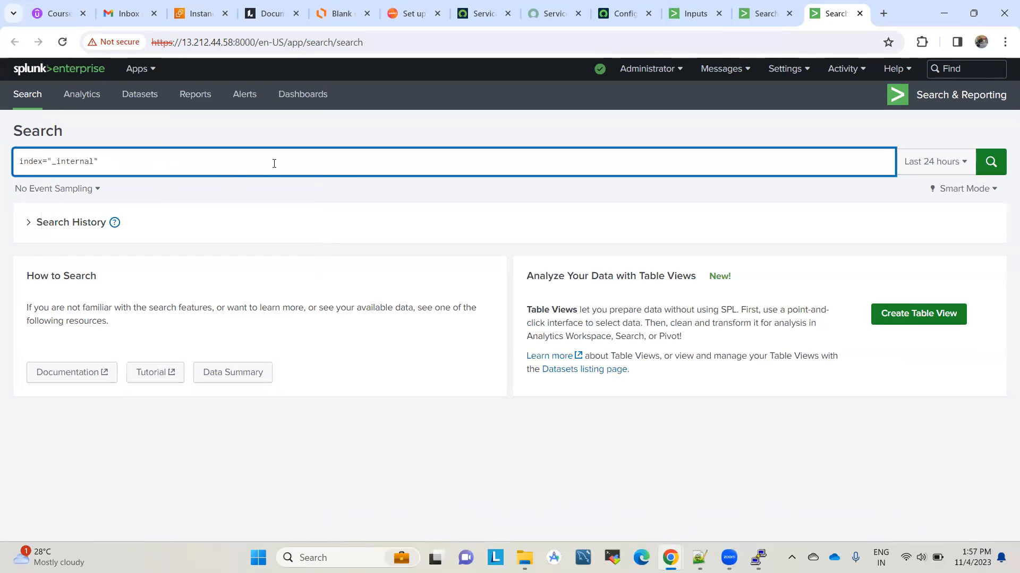
pyautogui.press('Return')
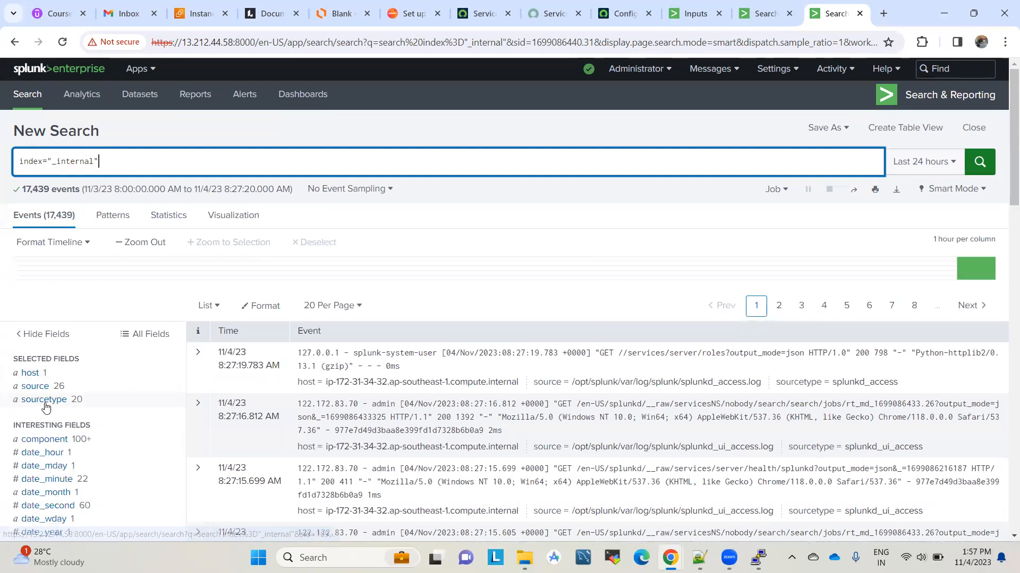
# Step: Narrow to sourcetype ta_snow and highlight the log line reporting 0 records collected
pyautogui.click(50, 399)
pyautogui.click(219, 510)
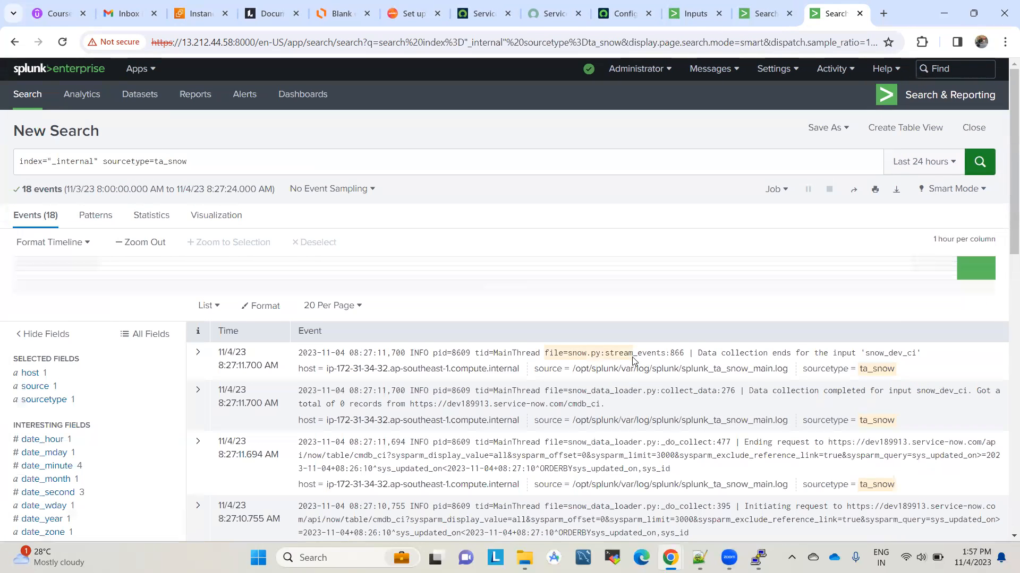
pyautogui.scroll(-1, 821, 302)
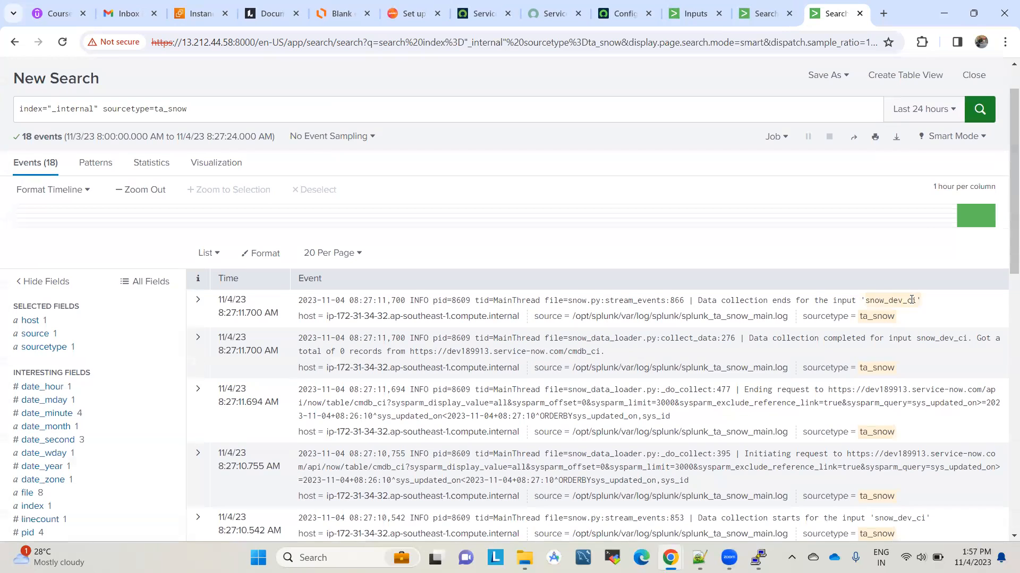
pyautogui.scroll(-2, 648, 338)
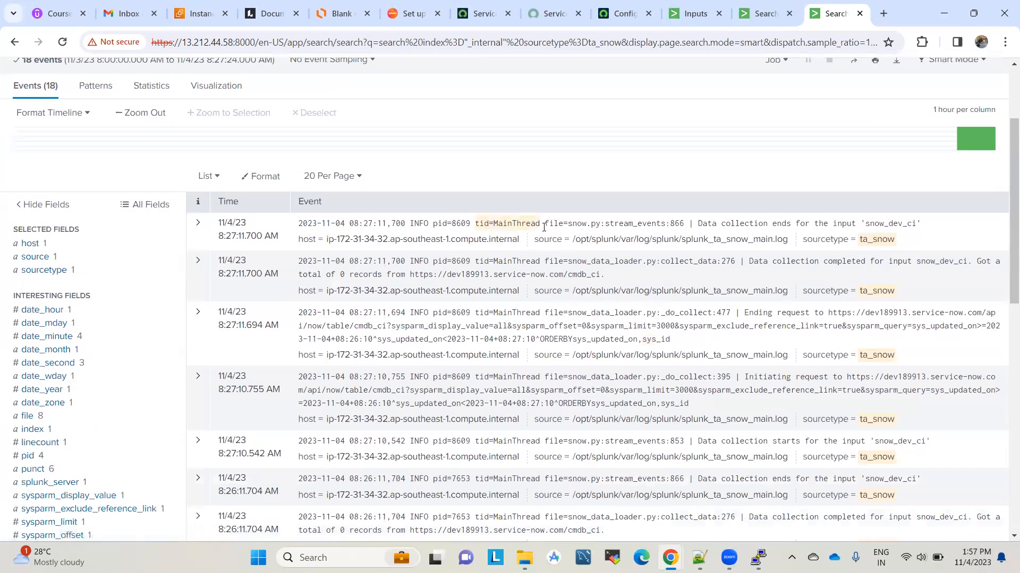
pyautogui.scroll(-1, 588, 314)
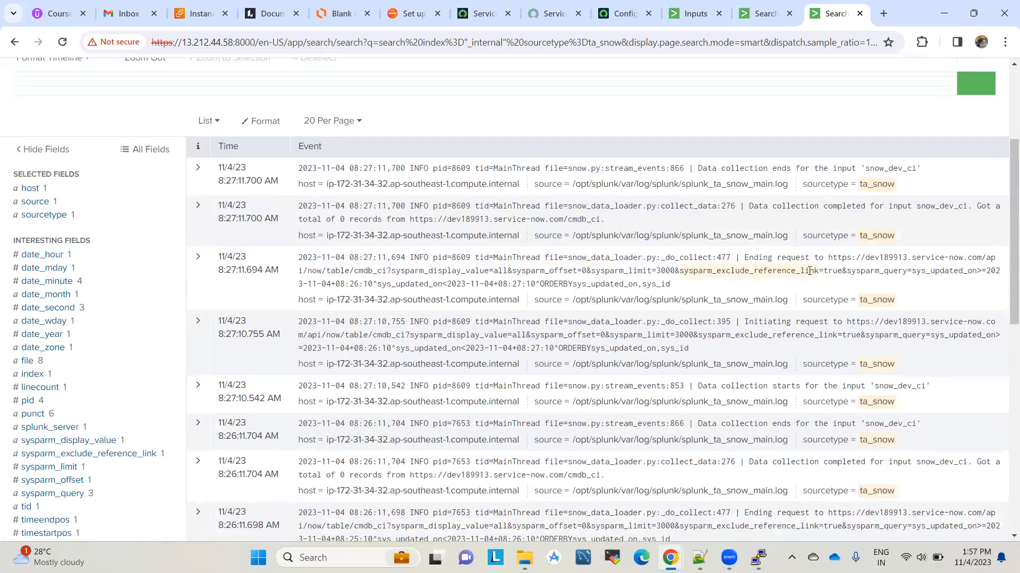
pyautogui.scroll(-1, 786, 310)
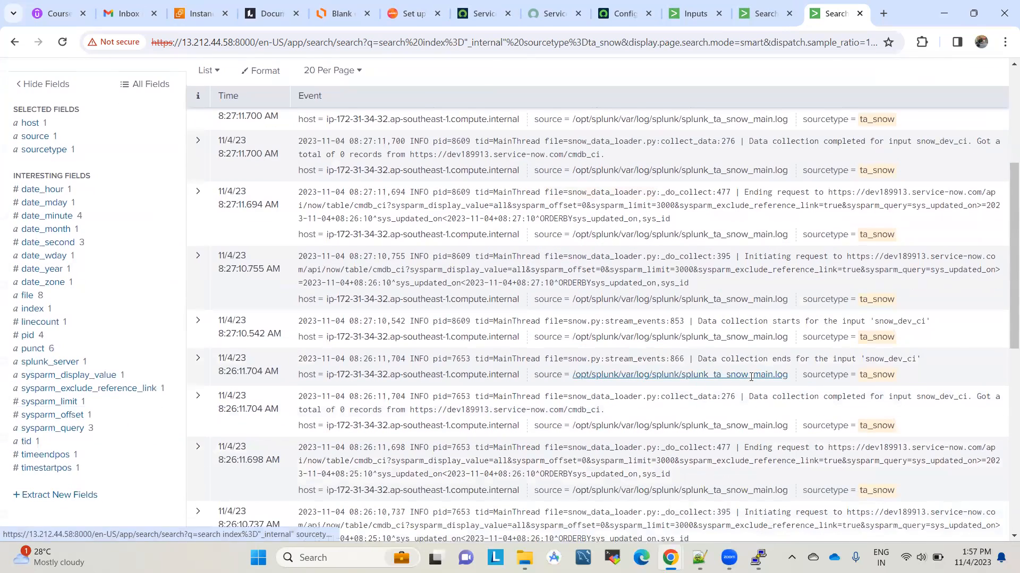
pyautogui.scroll(-1, 770, 363)
pyautogui.scroll(-1, 792, 345)
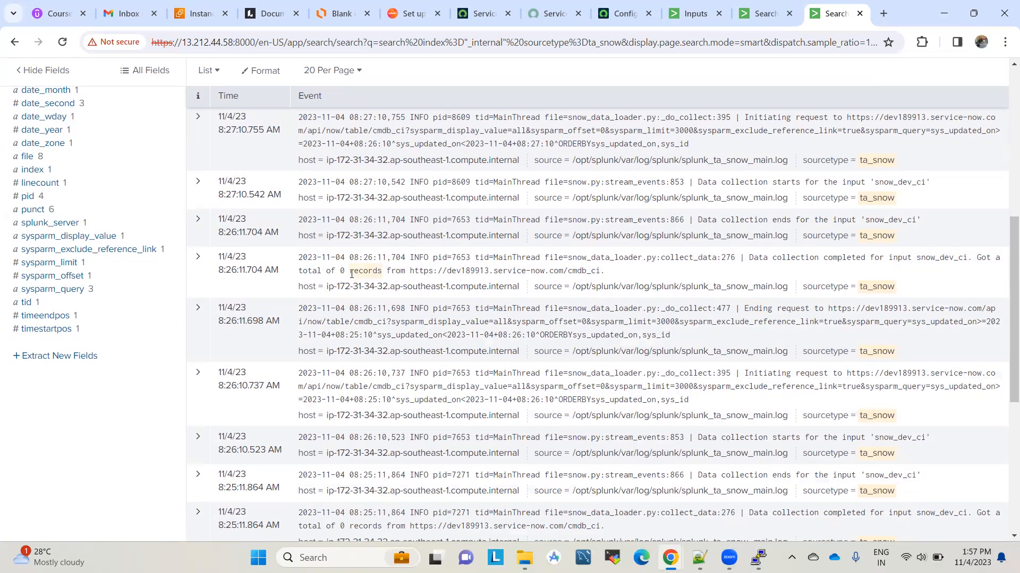
pyautogui.moveTo(386, 271); pyautogui.dragTo(311, 271)
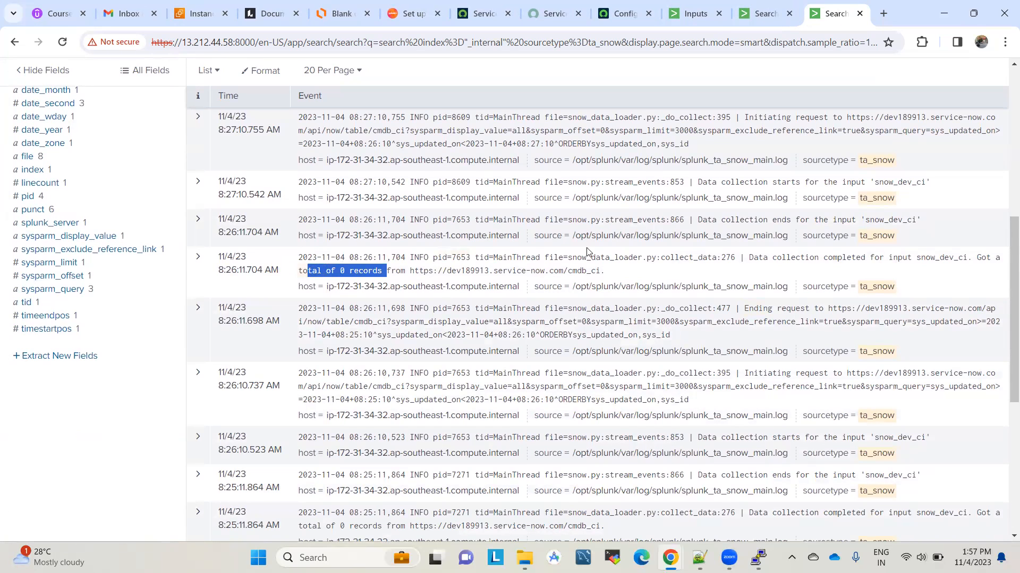
pyautogui.click(614, 279)
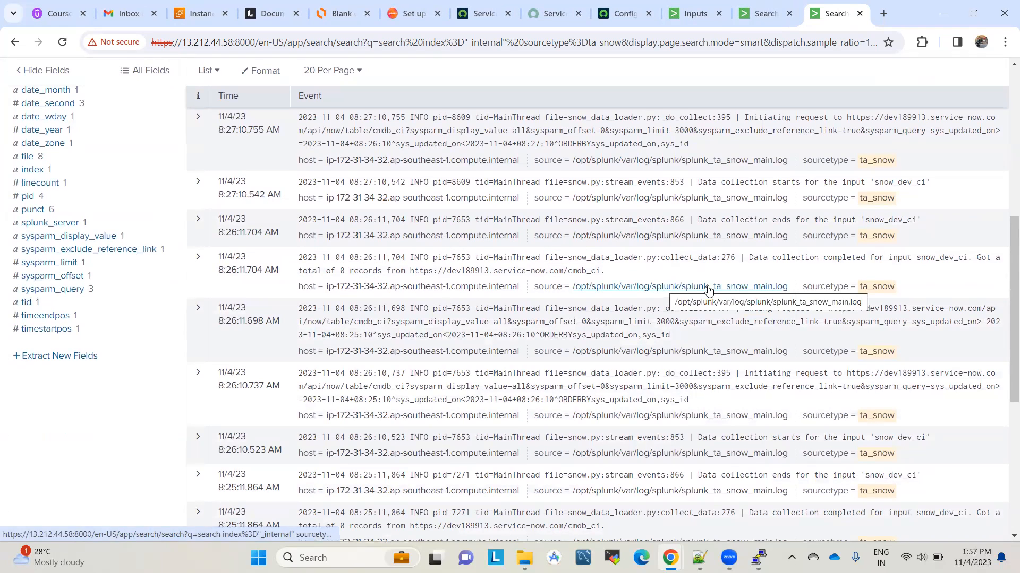
# Step: Scroll further through the ta_snow logs and return to ServiceNow's cmdb_ci Configuration Items list
pyautogui.scroll(-1, 708, 291)
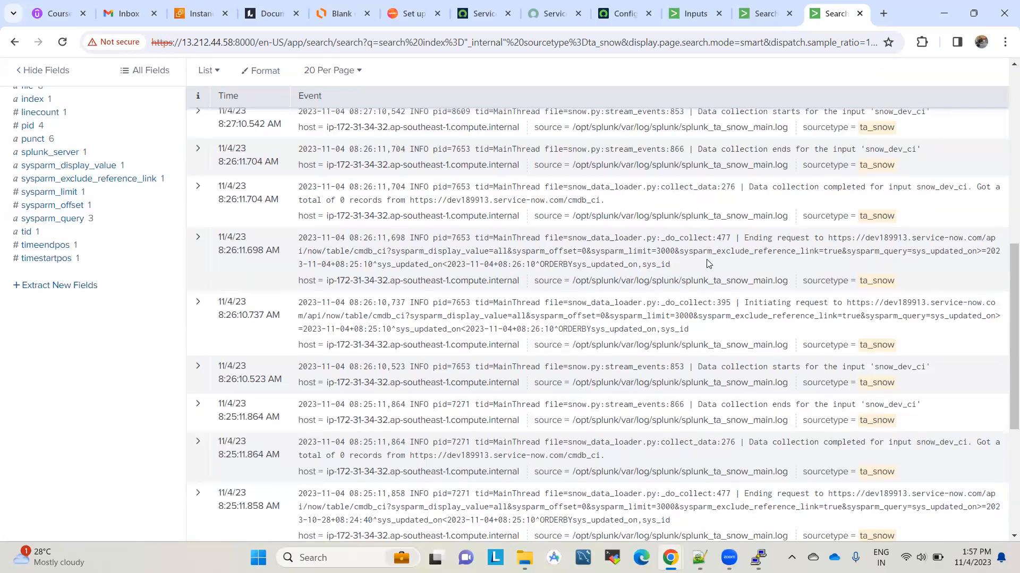
pyautogui.scroll(-1, 709, 264)
pyautogui.click(610, 10)
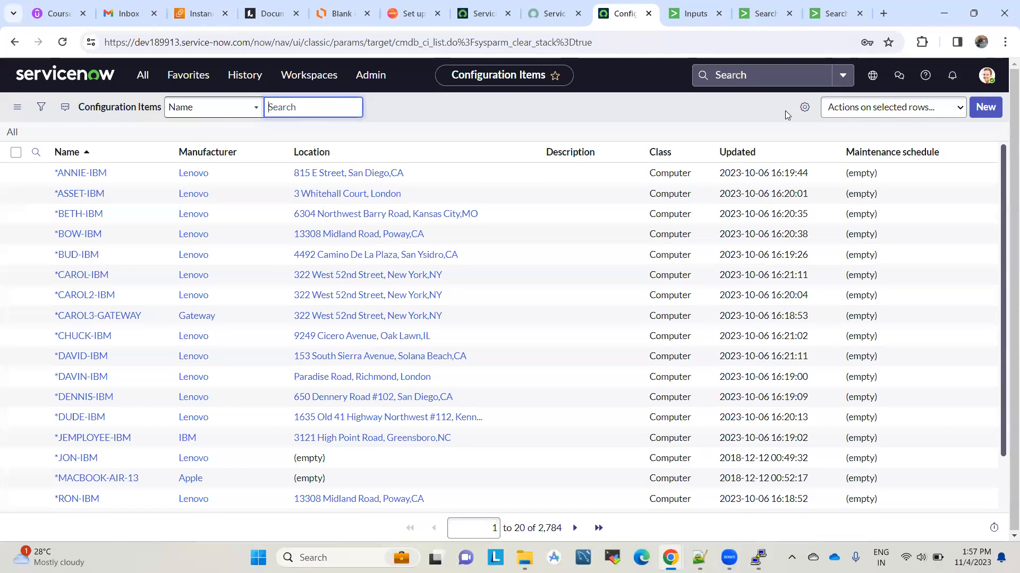
# Step: Expand the snow_dev_ci input's details in the add-on's inputs list
pyautogui.click(693, 13)
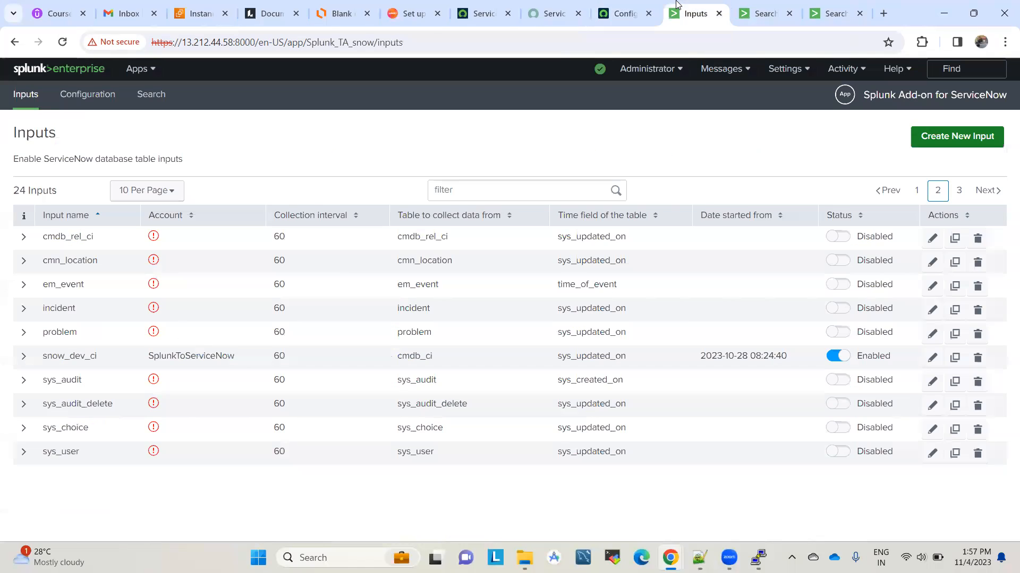
pyautogui.click(24, 356)
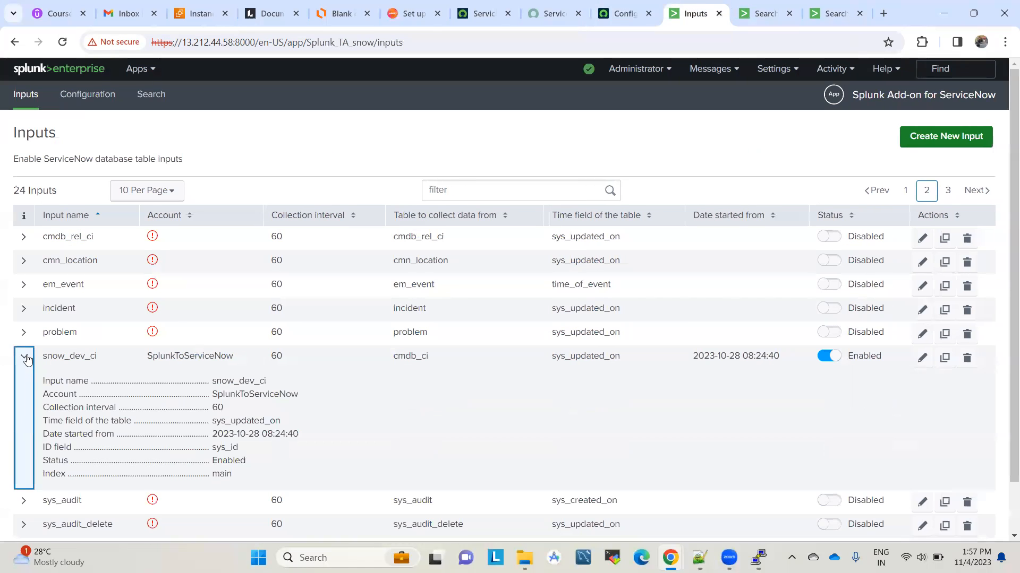
pyautogui.scroll(-1, 329, 411)
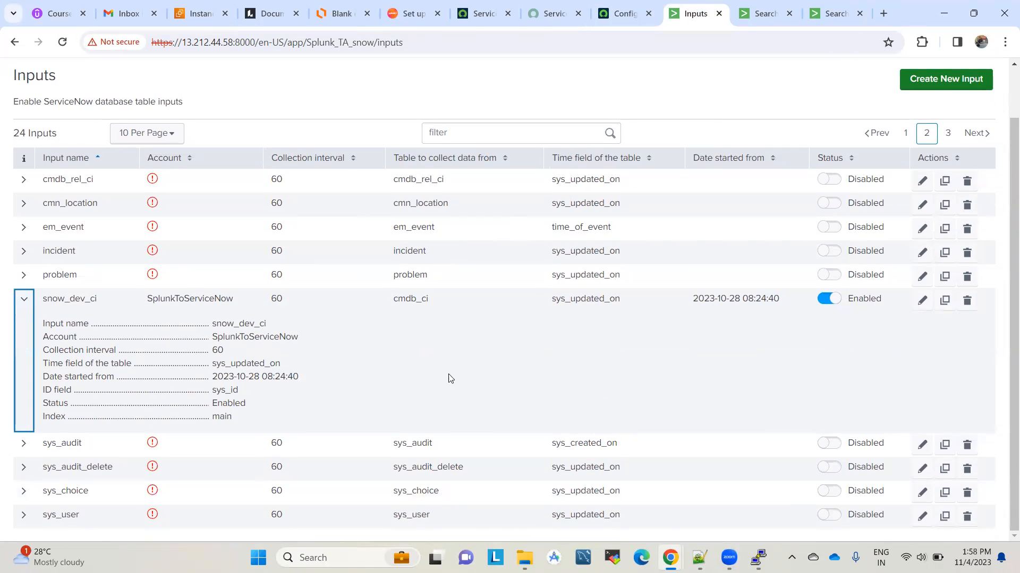
# Step: Inspect the snow_dev_ci Update Inputs dialog, close it unchanged, and open the Configuration page
pyautogui.click(923, 303)
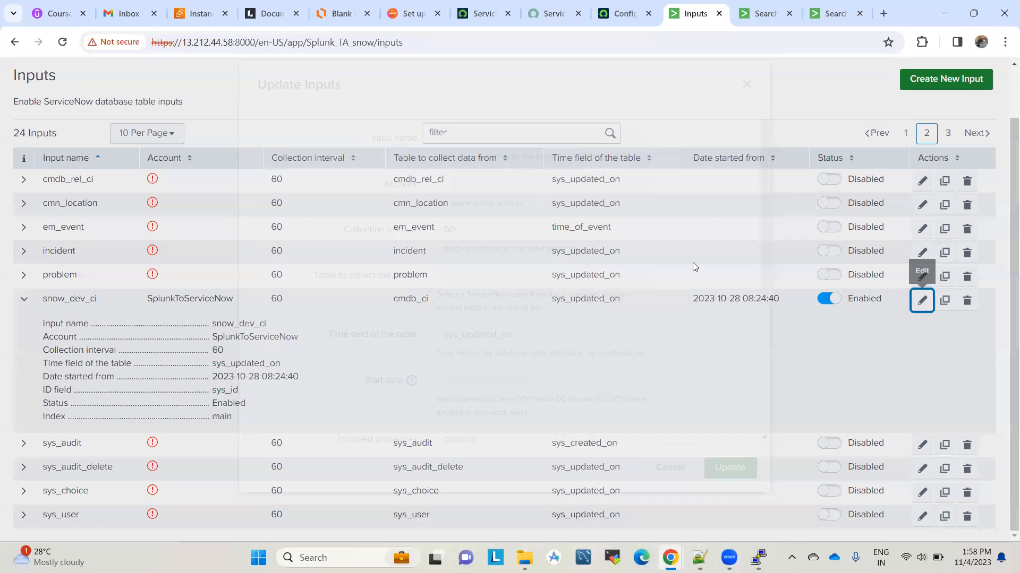
pyautogui.scroll(-1, 681, 330)
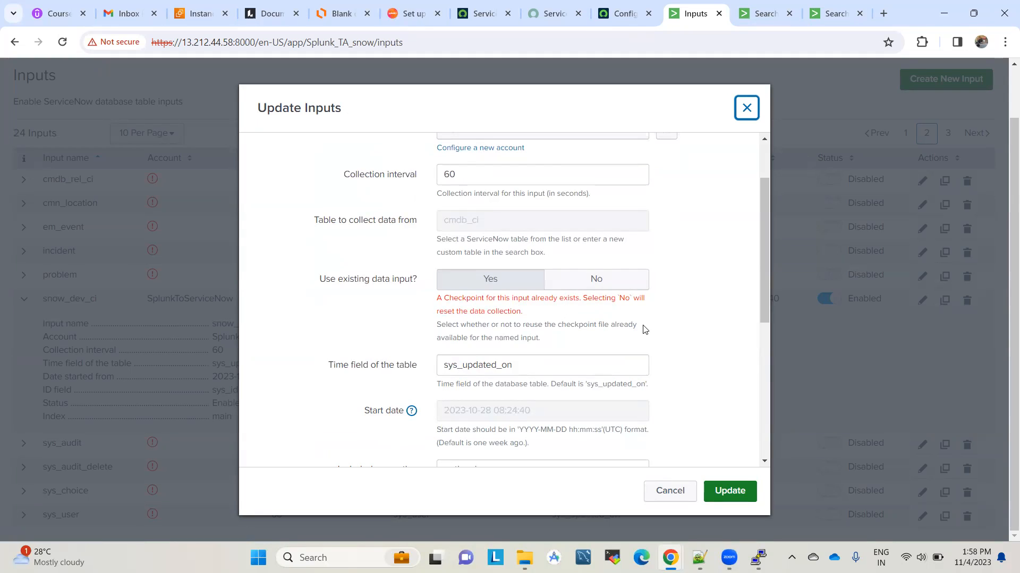
pyautogui.scroll(-3, 663, 341)
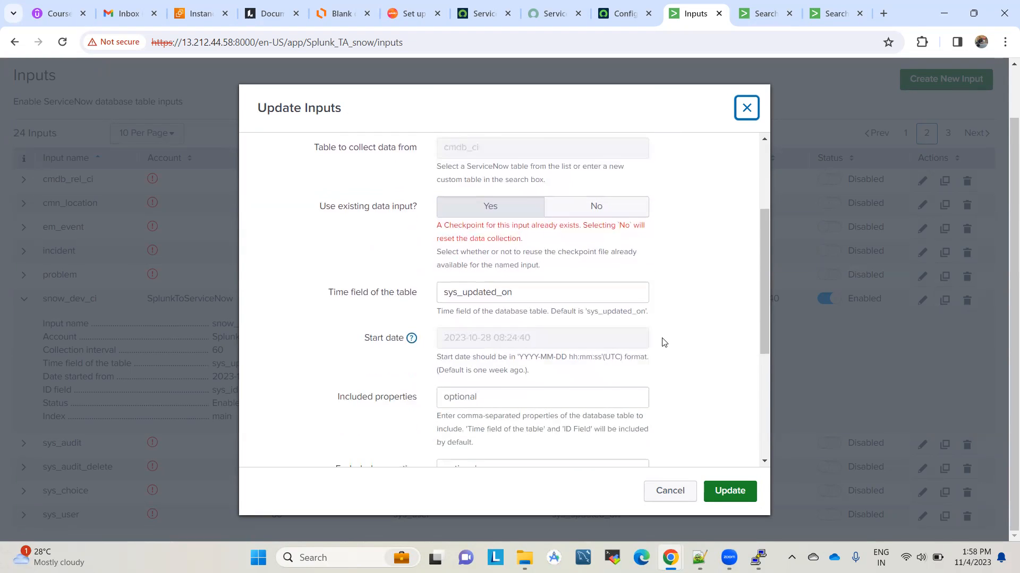
pyautogui.scroll(-3, 663, 341)
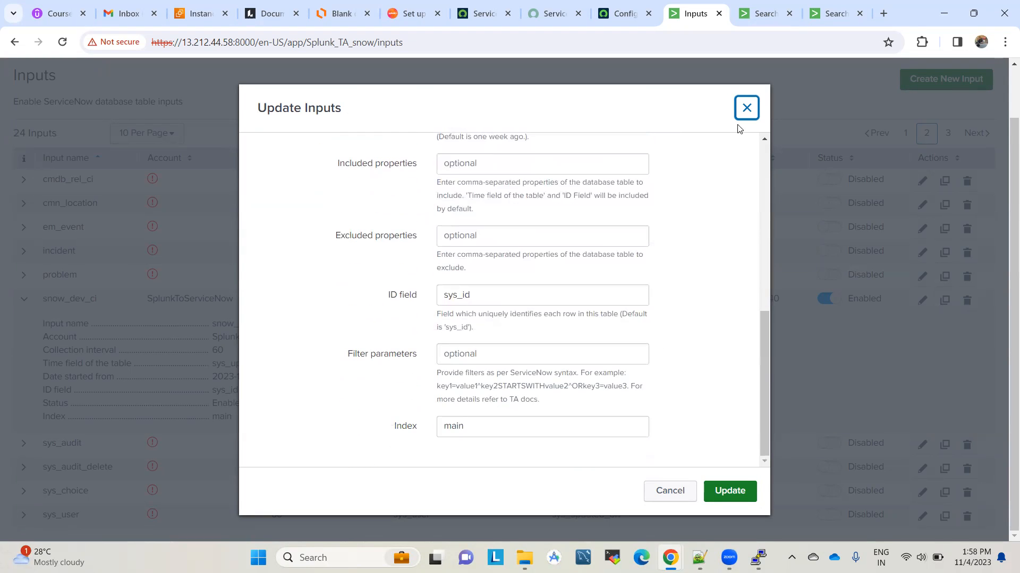
pyautogui.click(746, 109)
pyautogui.scroll(2, 573, 152)
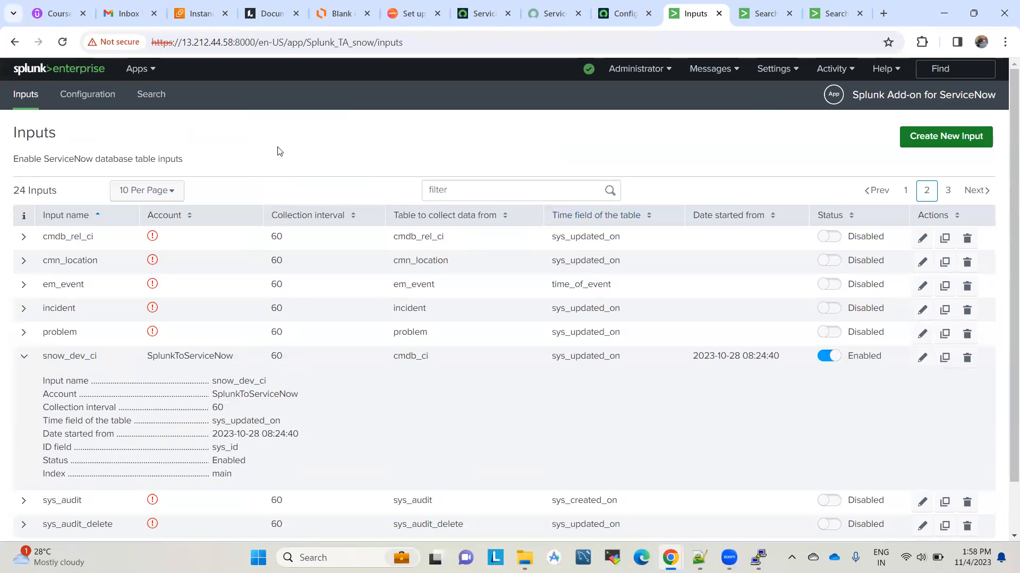
pyautogui.click(95, 106)
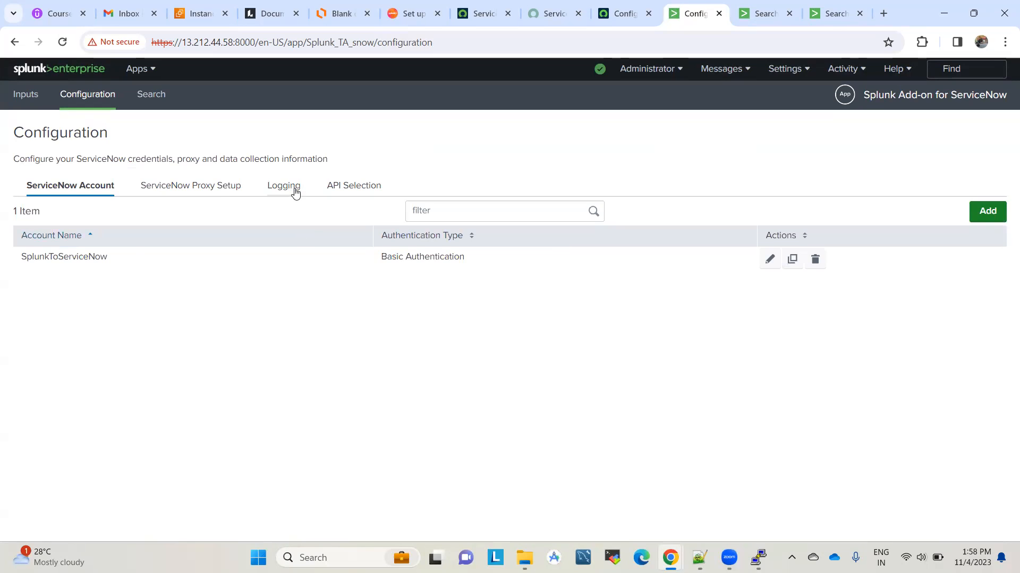
# Step: Save the add-on's logging level setting and go back to the inputs page
pyautogui.click(295, 192)
pyautogui.click(220, 274)
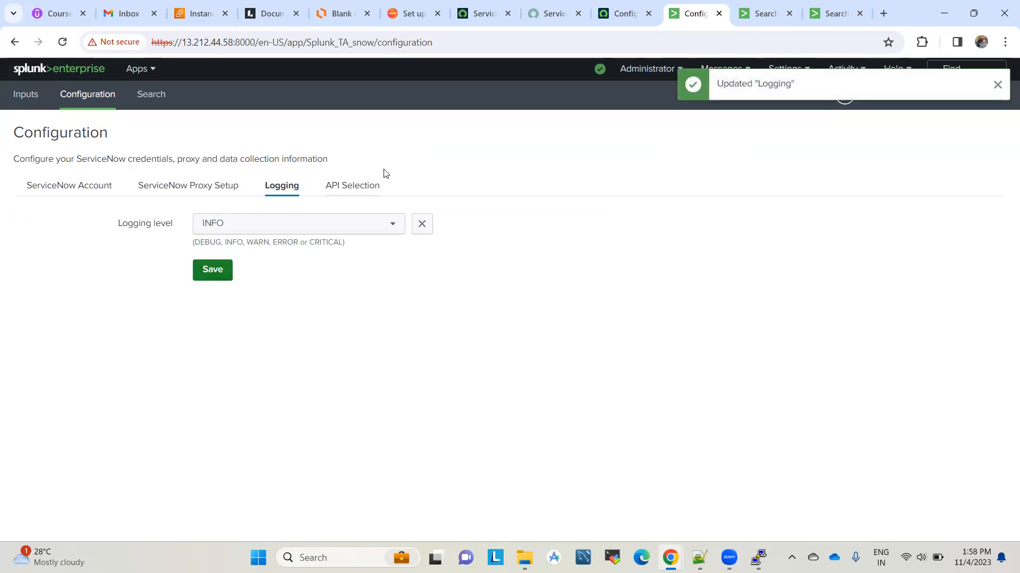
pyautogui.click(25, 95)
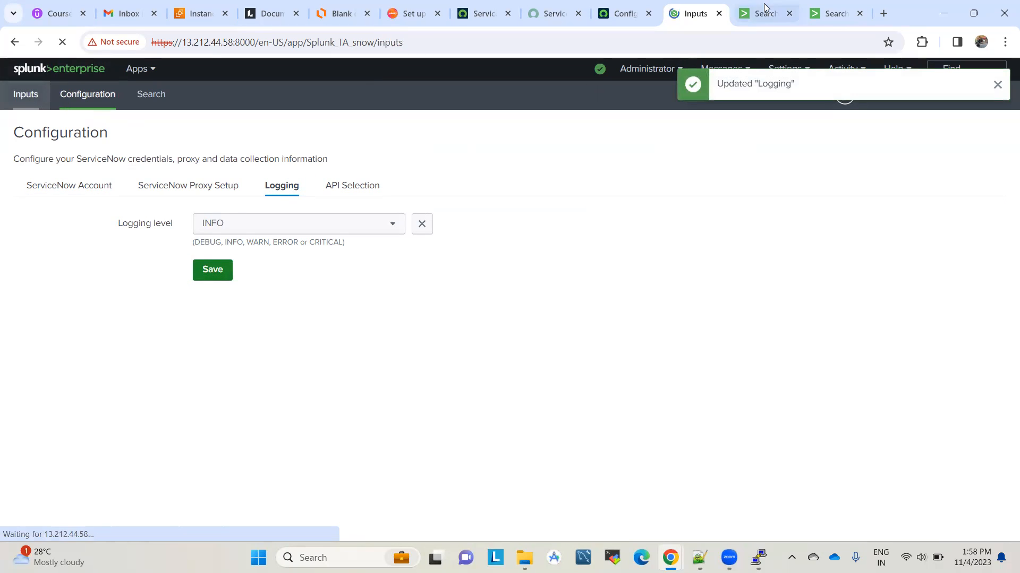
# Step: Rerun the index=main search, which still finds no events
pyautogui.click(776, 7)
pyautogui.click(325, 159)
pyautogui.press('Return')
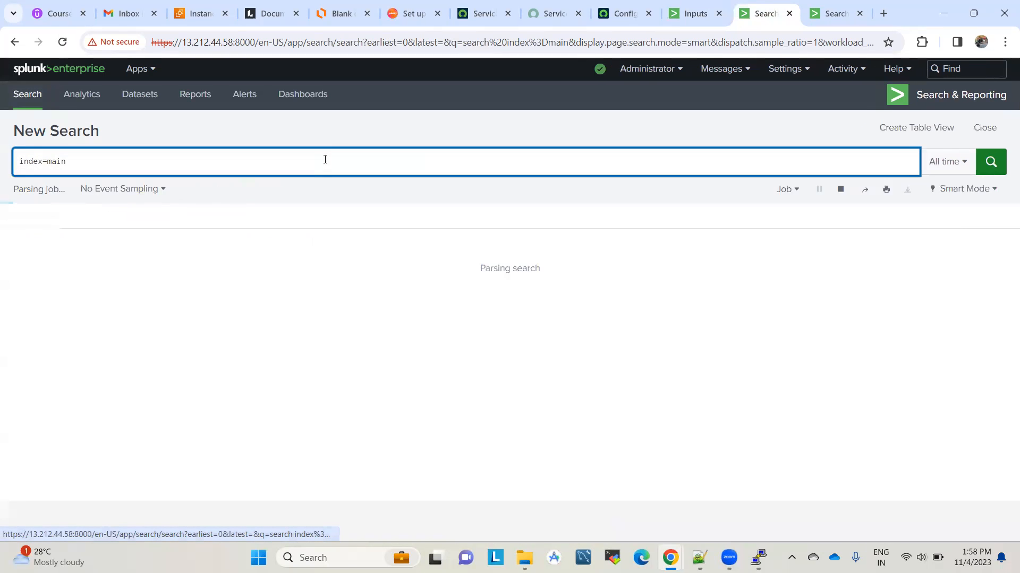
# Step: Rerun the ta_snow log search and highlight the newest run's 0 records from cmdb_ci
pyautogui.click(834, 14)
pyautogui.scroll(10, 405, 160)
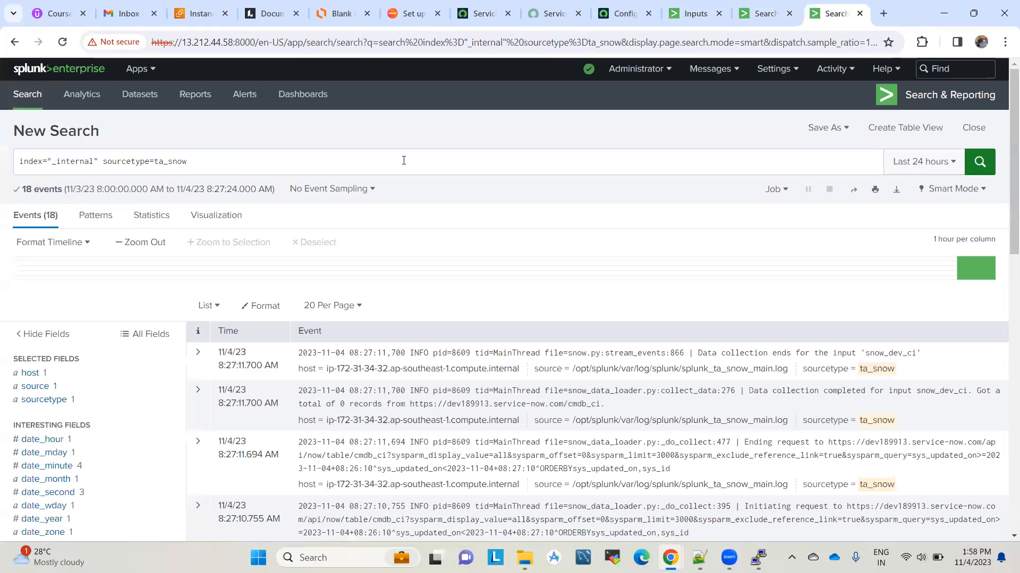
pyautogui.click(403, 161)
pyautogui.press('Return')
pyautogui.scroll(-2, 535, 338)
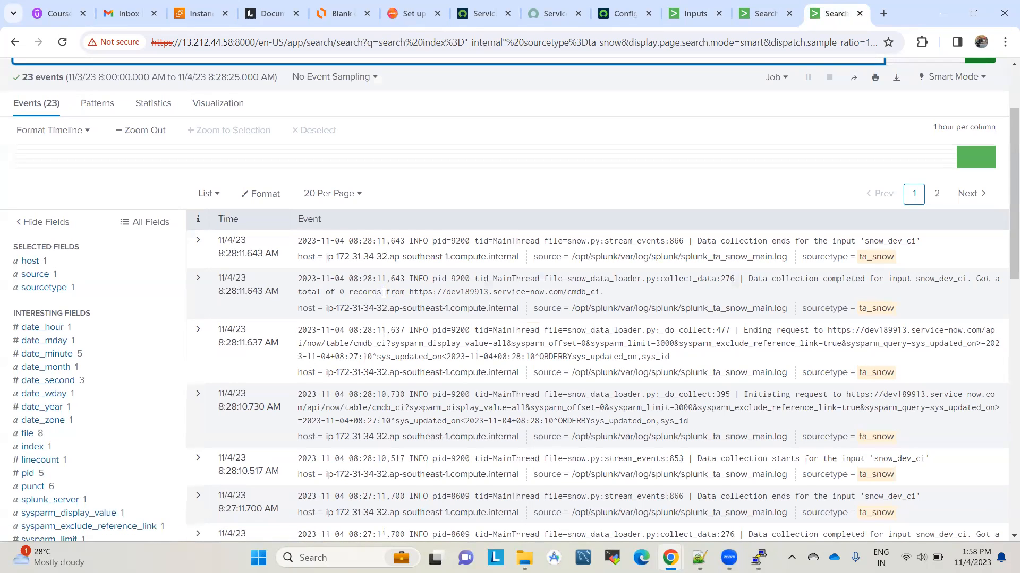
pyautogui.moveTo(381, 292); pyautogui.dragTo(331, 291)
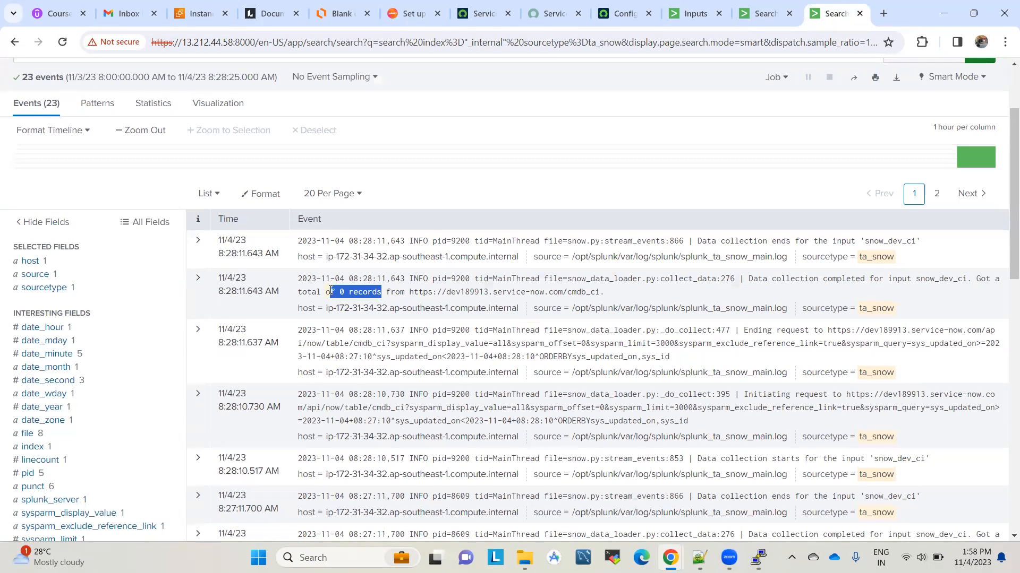
pyautogui.click(602, 293)
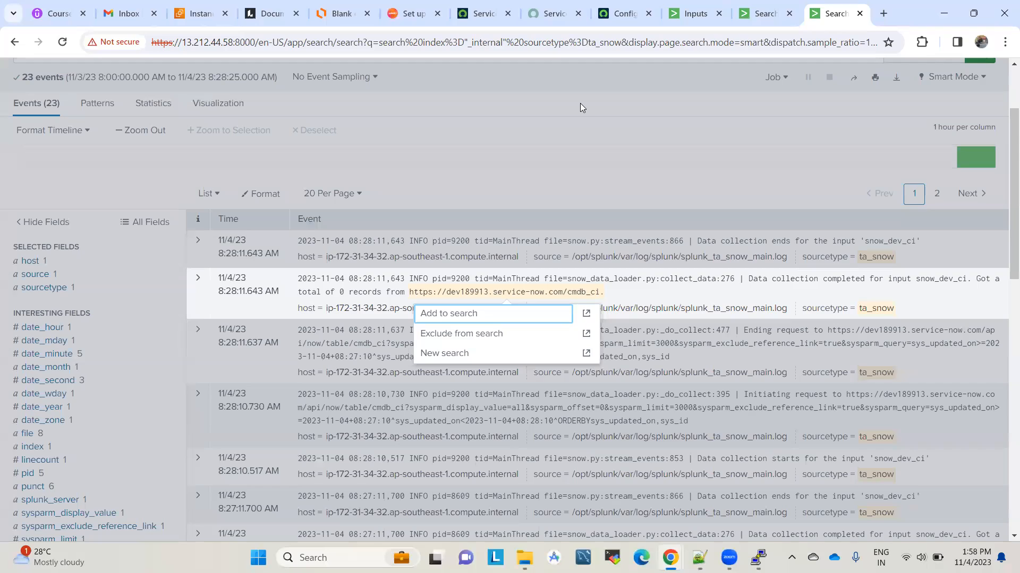
pyautogui.click(580, 103)
pyautogui.moveTo(600, 292); pyautogui.dragTo(544, 293)
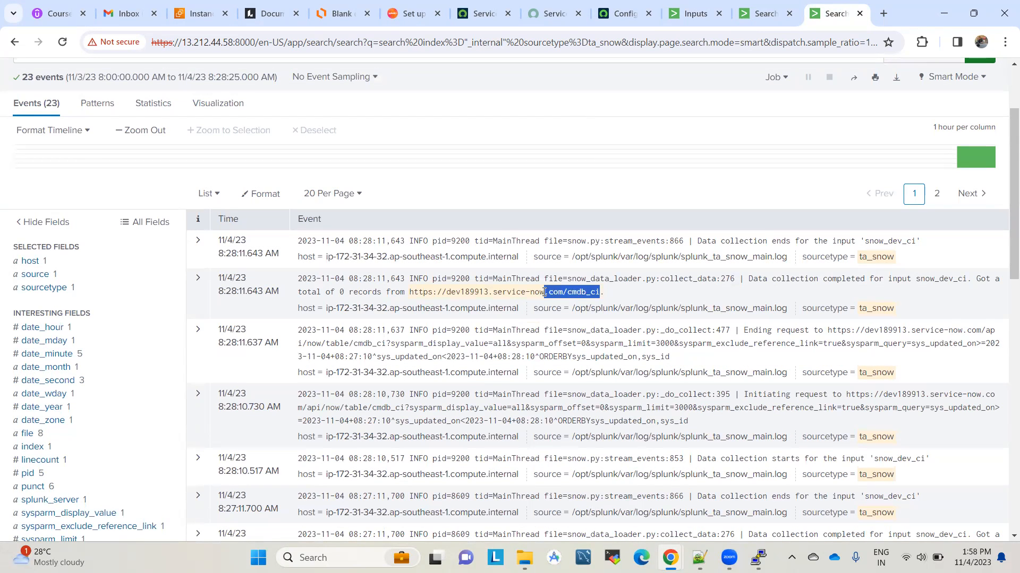
pyautogui.click(602, 86)
pyautogui.scroll(3, 602, 82)
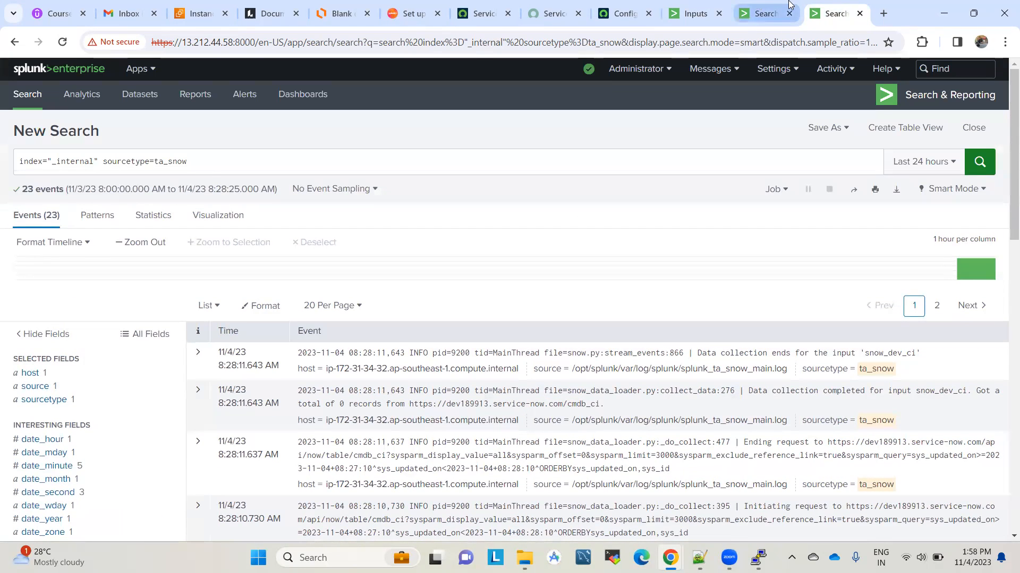
# Step: Rerun index=main twice more, then return to the ServiceNow add-on's inputs list
pyautogui.click(764, 6)
pyautogui.press('Return')
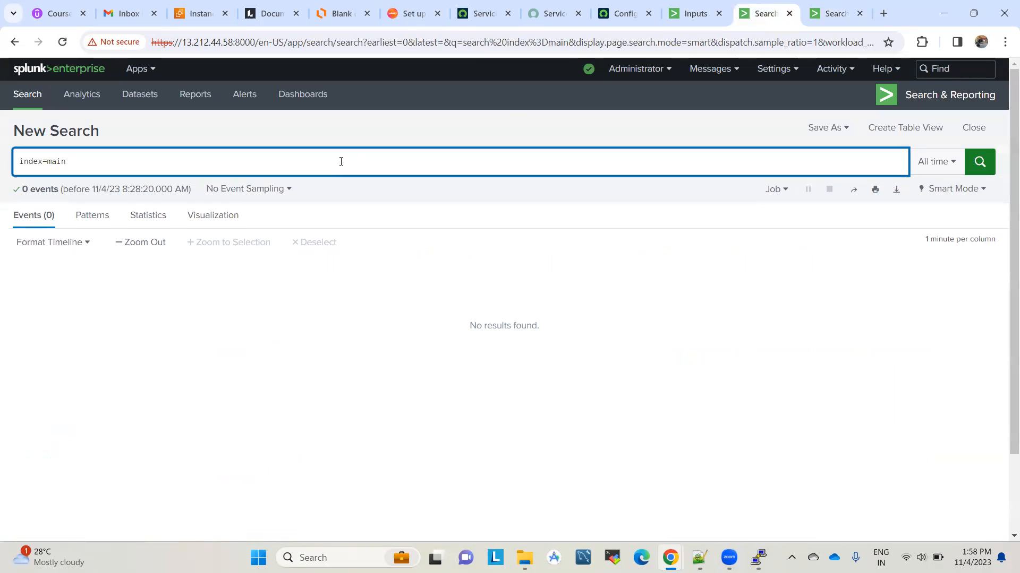
pyautogui.press('Return')
pyautogui.click(681, 5)
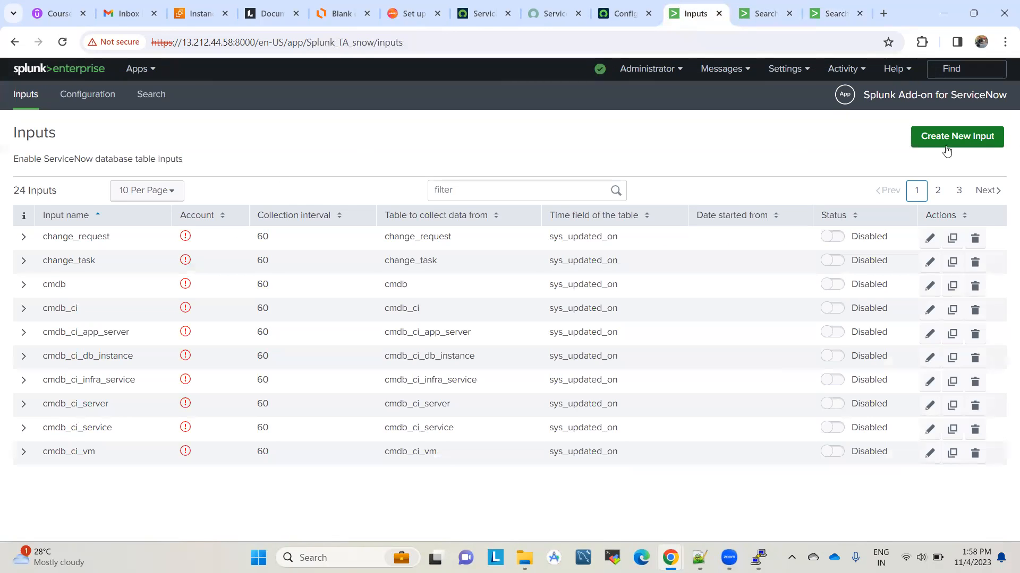
# Step: Start a new input named snow_dev_incidents using the SplunkToServiceNow account
pyautogui.click(969, 142)
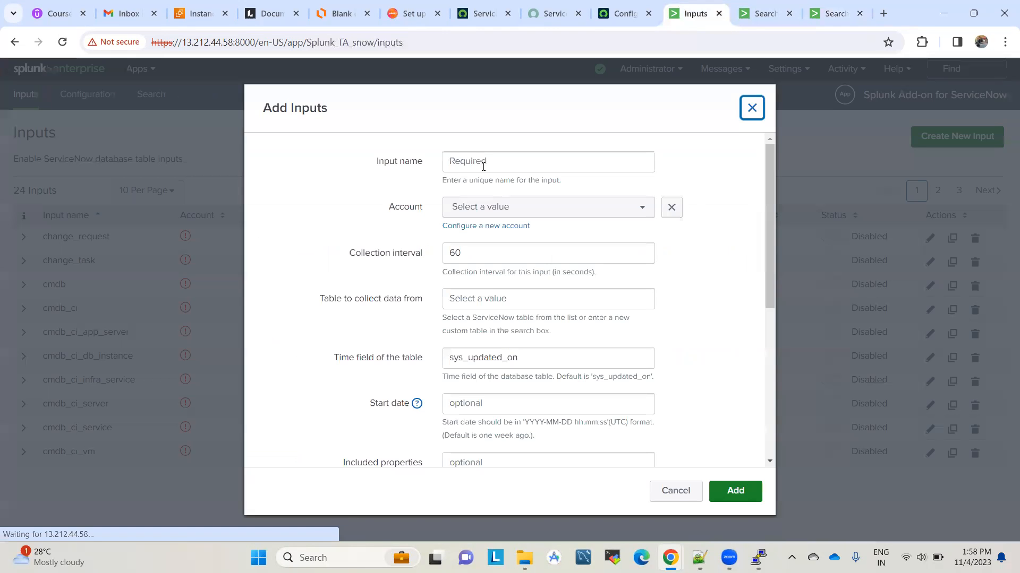
pyautogui.click(483, 167)
pyautogui.write('Ser')
pyautogui.press('BackSpace')
pyautogui.press('BackSpace')
pyautogui.press('BackSpace')
pyautogui.write('snow_dev_')
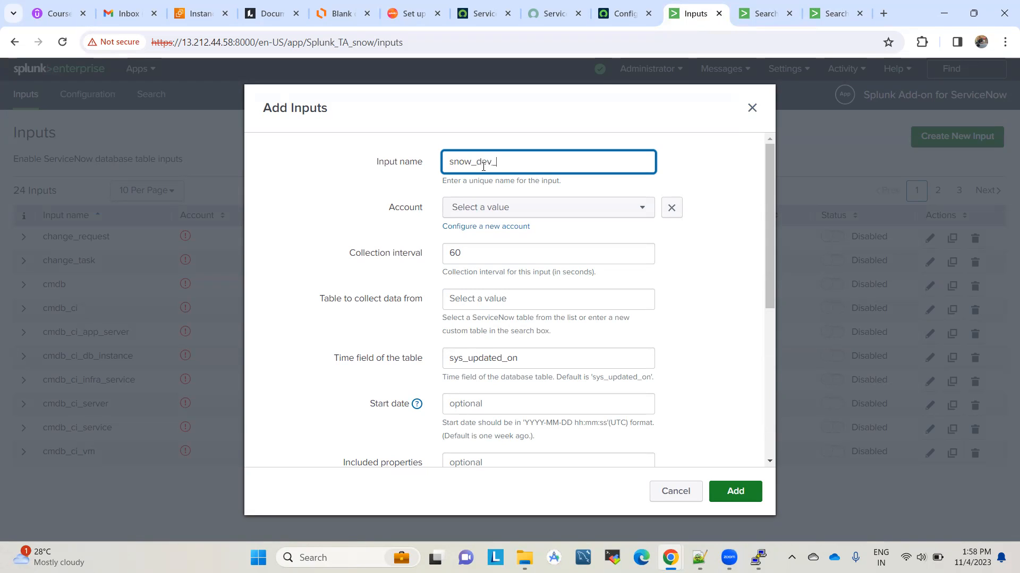
pyautogui.click(501, 207)
pyautogui.click(496, 267)
# Step: Choose incident as the table to collect from
pyautogui.scroll(-1, 342, 255)
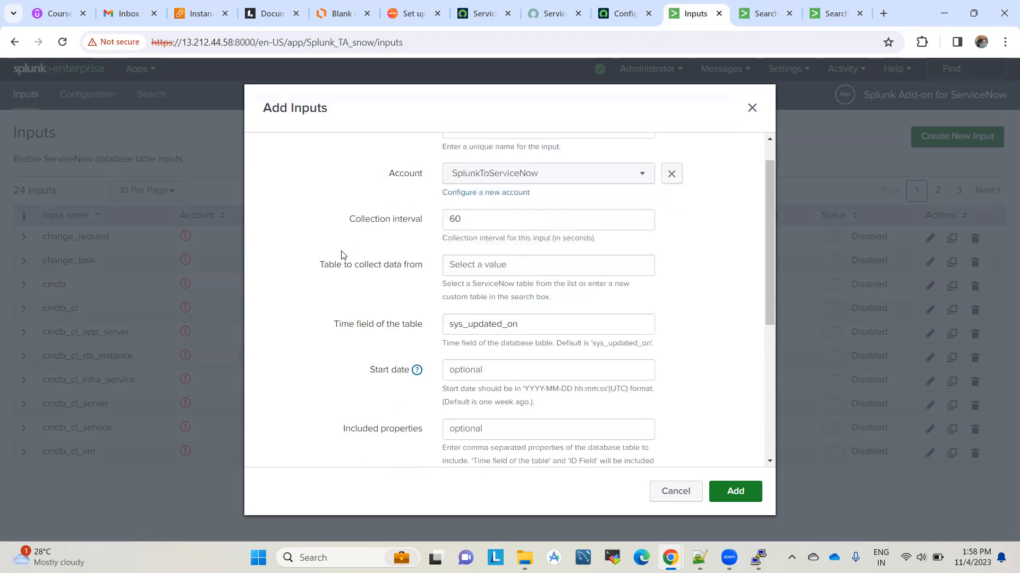
pyautogui.scroll(-1, 342, 255)
pyautogui.click(520, 196)
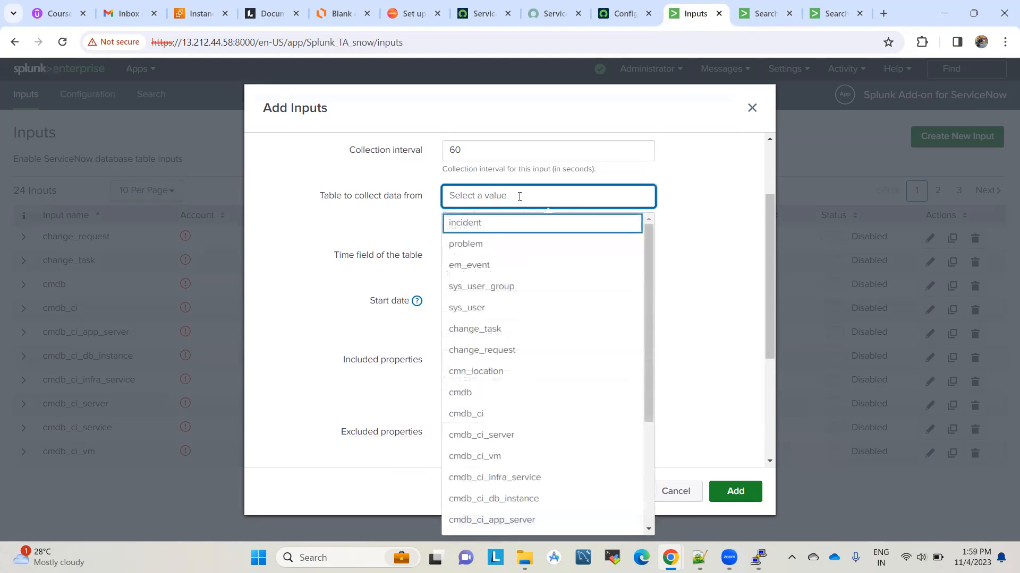
pyautogui.write('incident')
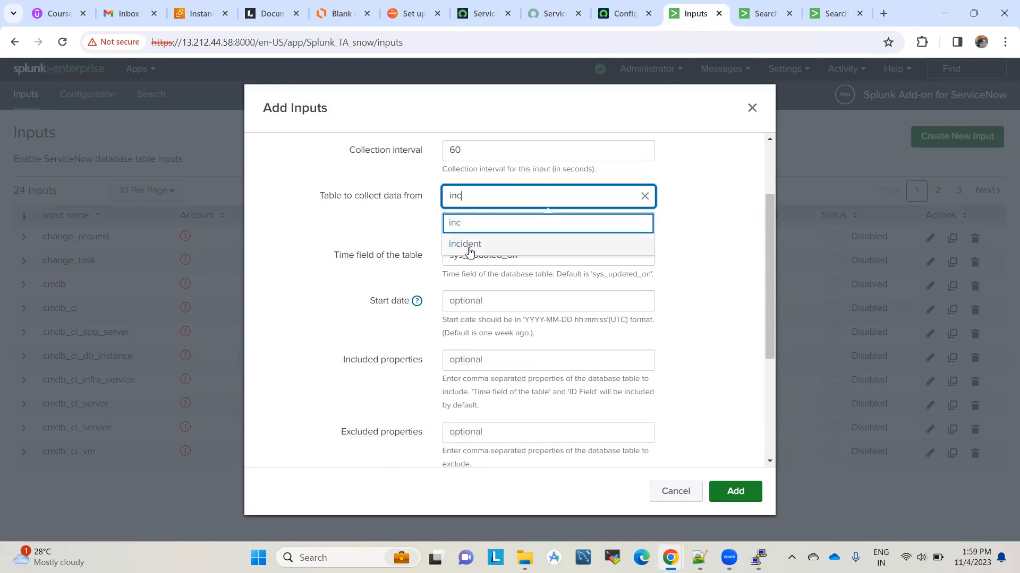
pyautogui.click(467, 245)
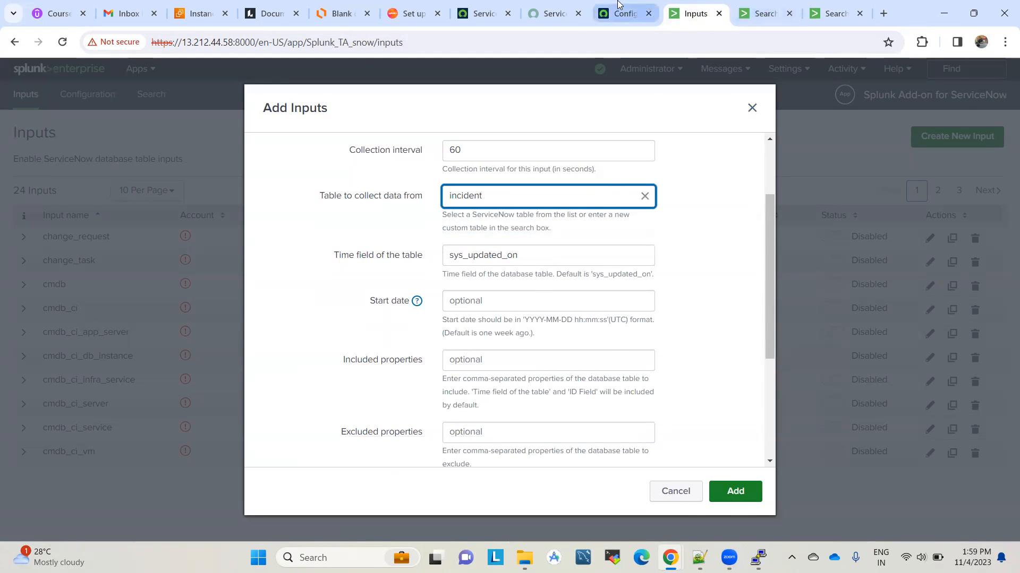
# Step: Look at ServiceNow's incidents list, then return to the unfinished input form
pyautogui.click(643, 8)
pyautogui.click(137, 80)
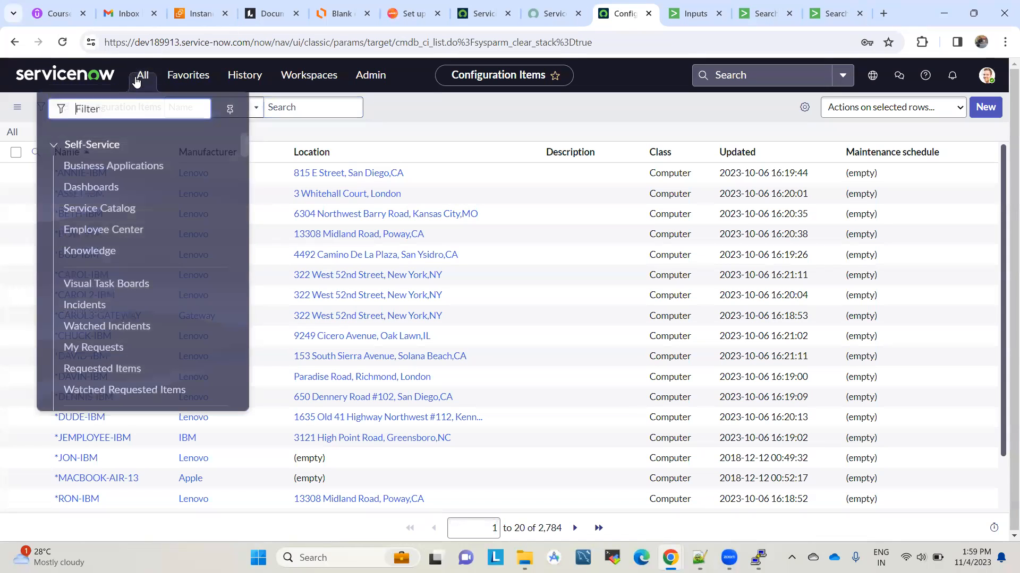
pyautogui.click(86, 303)
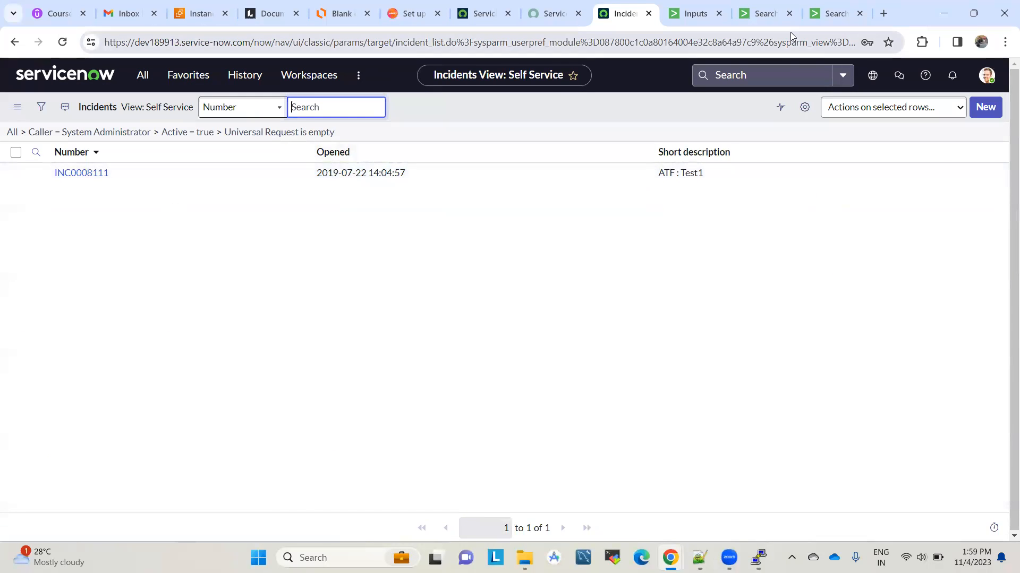
pyautogui.click(834, 13)
pyautogui.click(693, 14)
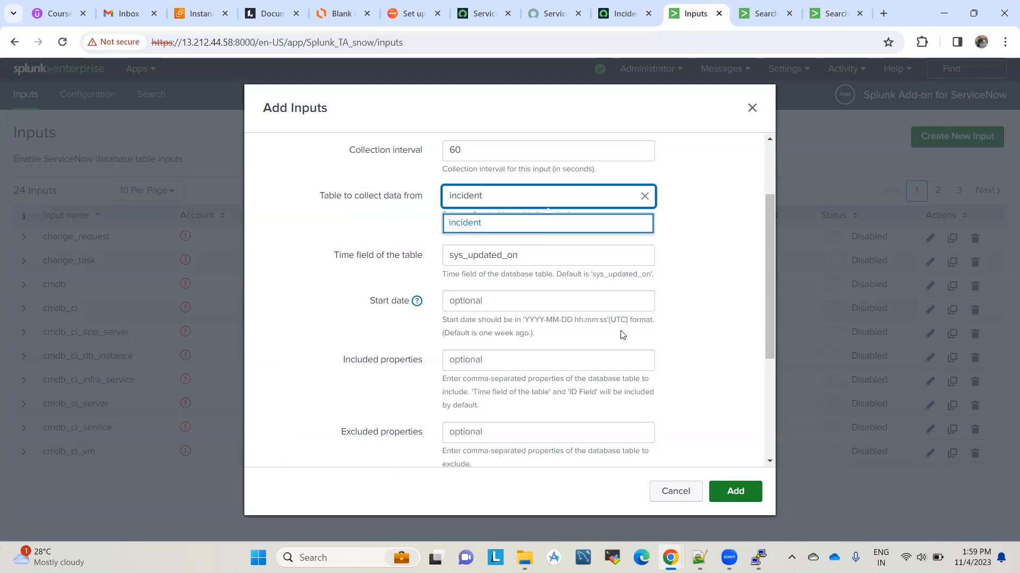
# Step: Confirm the incident table and save the snow_dev_incidents input
pyautogui.scroll(-1, 541, 192)
pyautogui.click(456, 189)
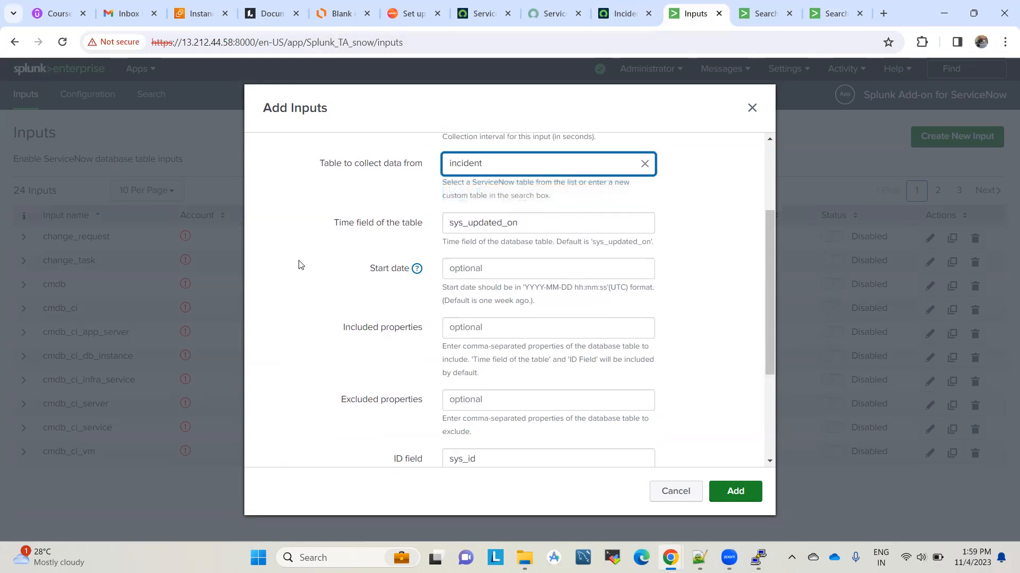
pyautogui.scroll(-2, 333, 338)
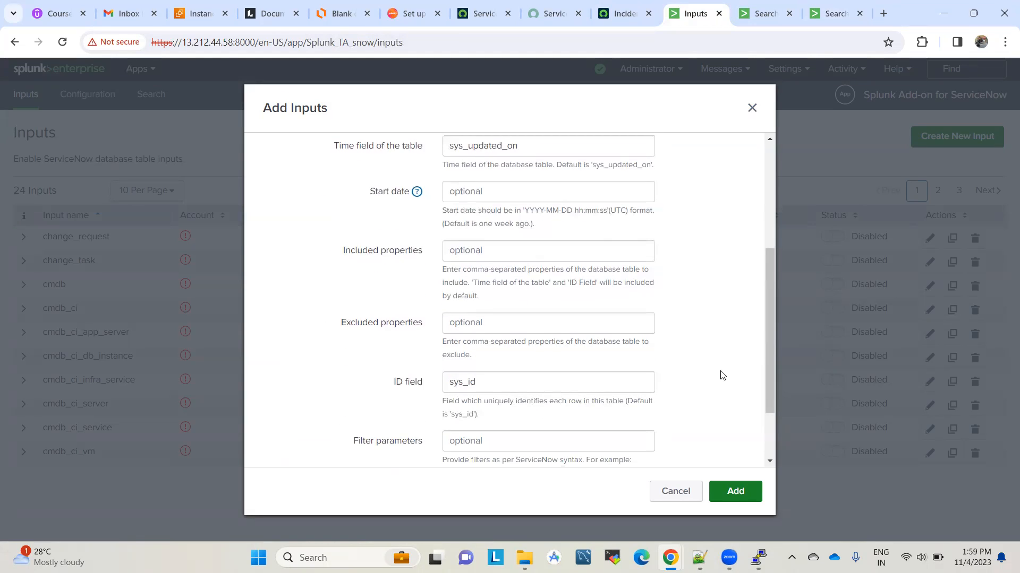
pyautogui.scroll(-2, 722, 376)
pyautogui.scroll(-1, 722, 375)
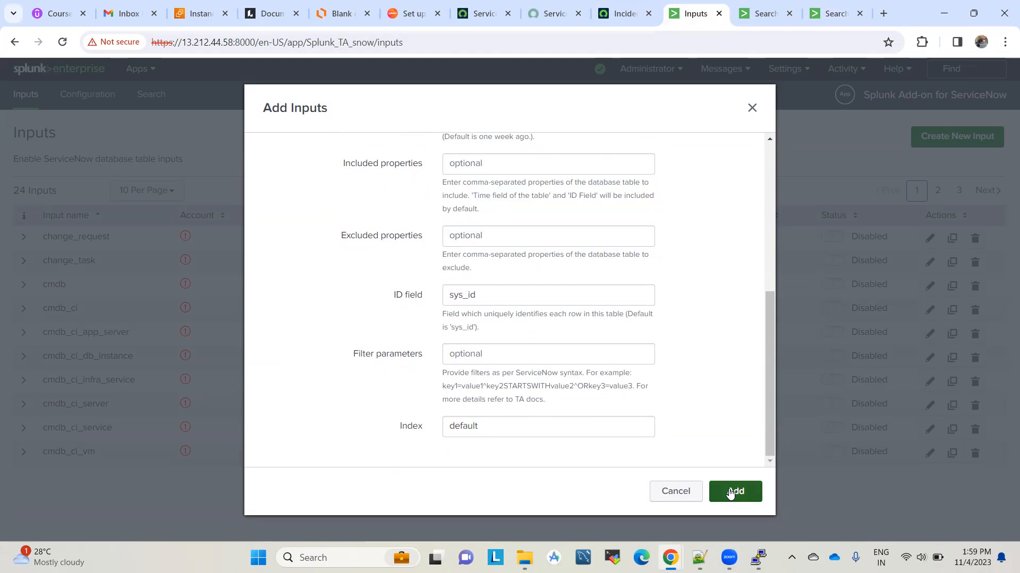
pyautogui.scroll(5, 718, 330)
pyautogui.scroll(-5, 718, 331)
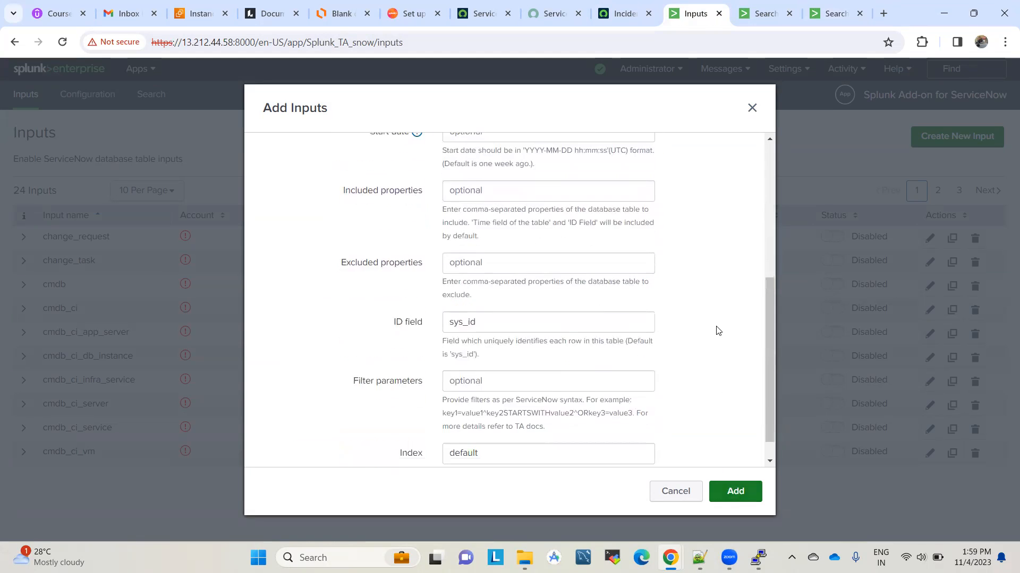
pyautogui.scroll(-1, 718, 331)
pyautogui.click(746, 489)
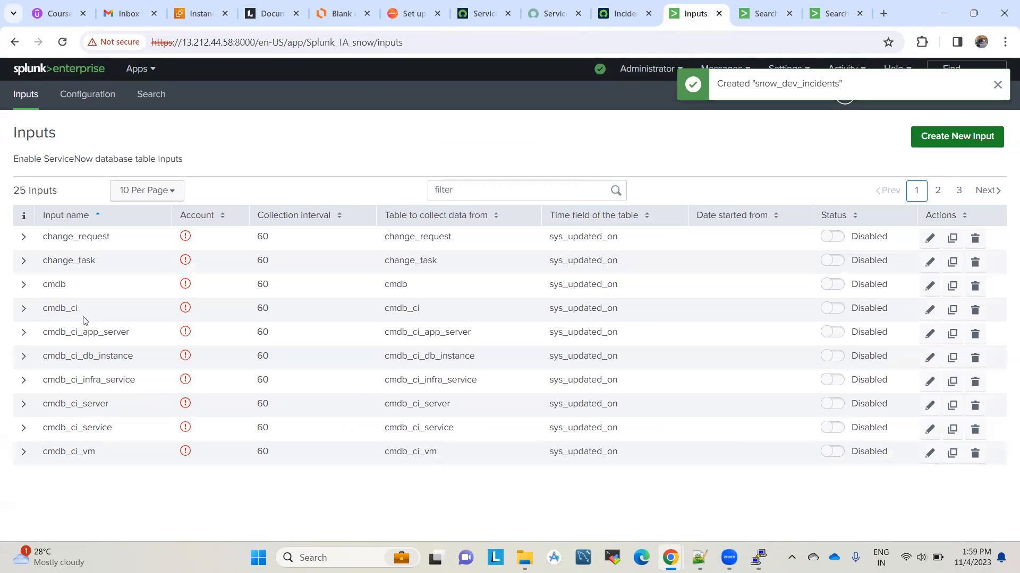
# Step: Enable the snow_dev_incidents input on page 2 of Inputs and rerun the index=main search
pyautogui.click(937, 190)
pyautogui.click(847, 378)
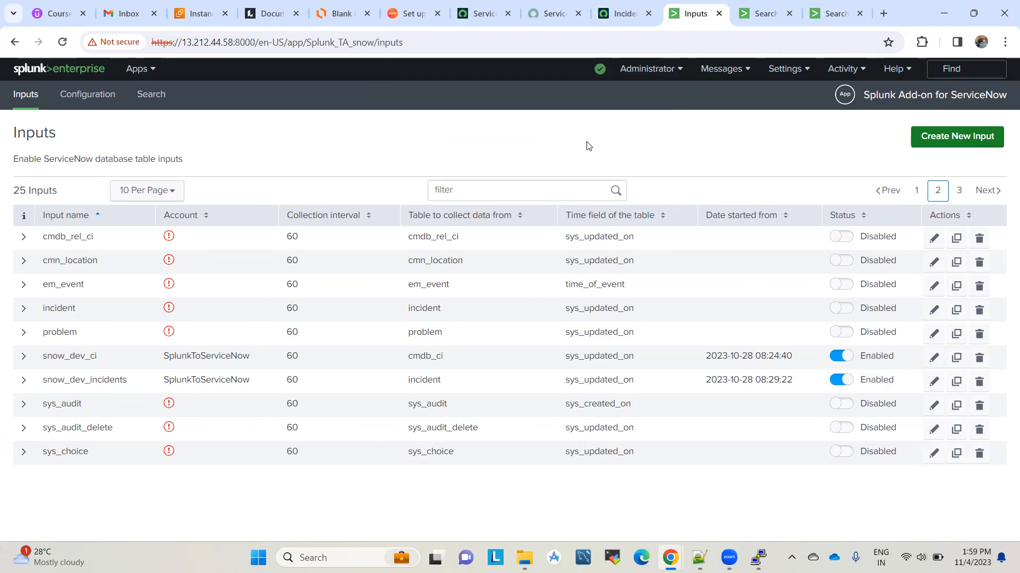
pyautogui.click(765, 13)
pyautogui.press('Return')
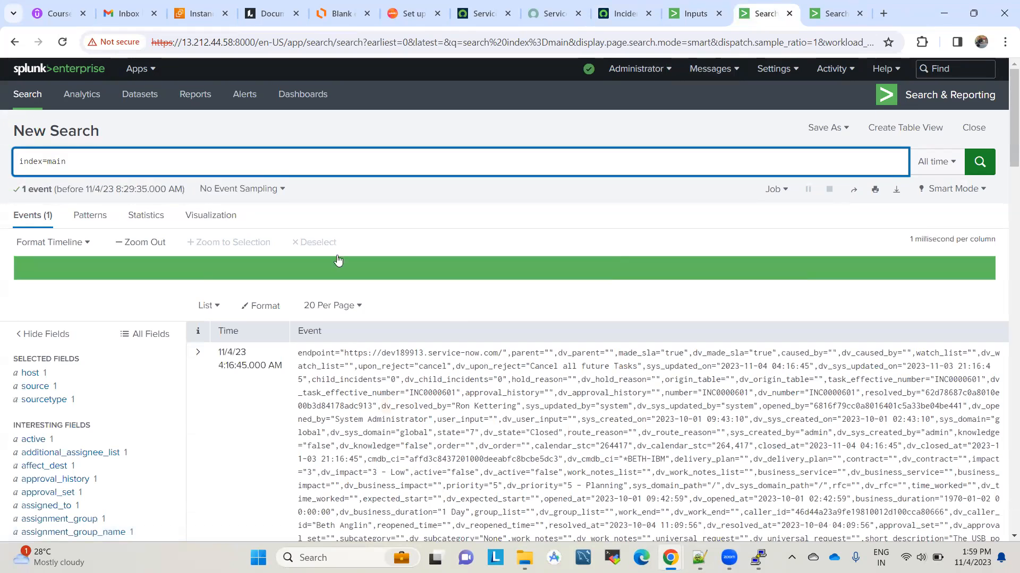
# Step: Recheck the inputs list, then refresh index=main until the snow:incident event appears
pyautogui.click(693, 11)
pyautogui.click(763, 5)
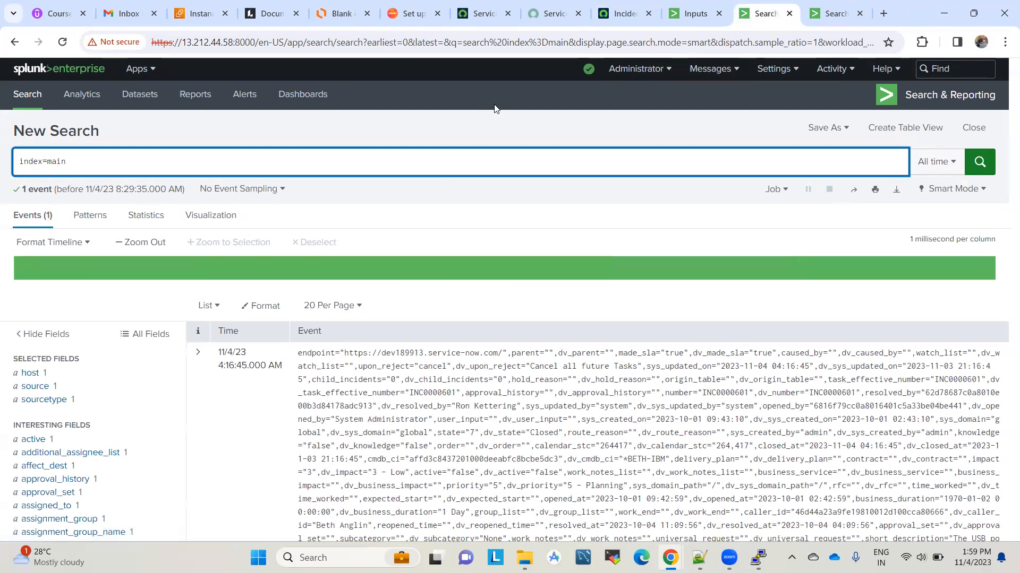
pyautogui.click(673, 6)
pyautogui.click(770, 6)
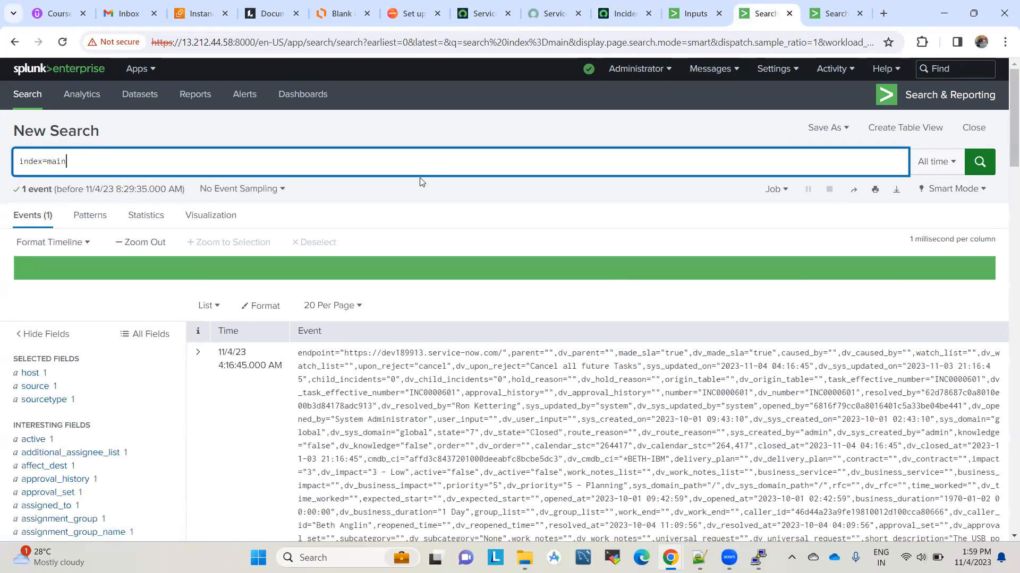
pyautogui.scroll(-3, 332, 274)
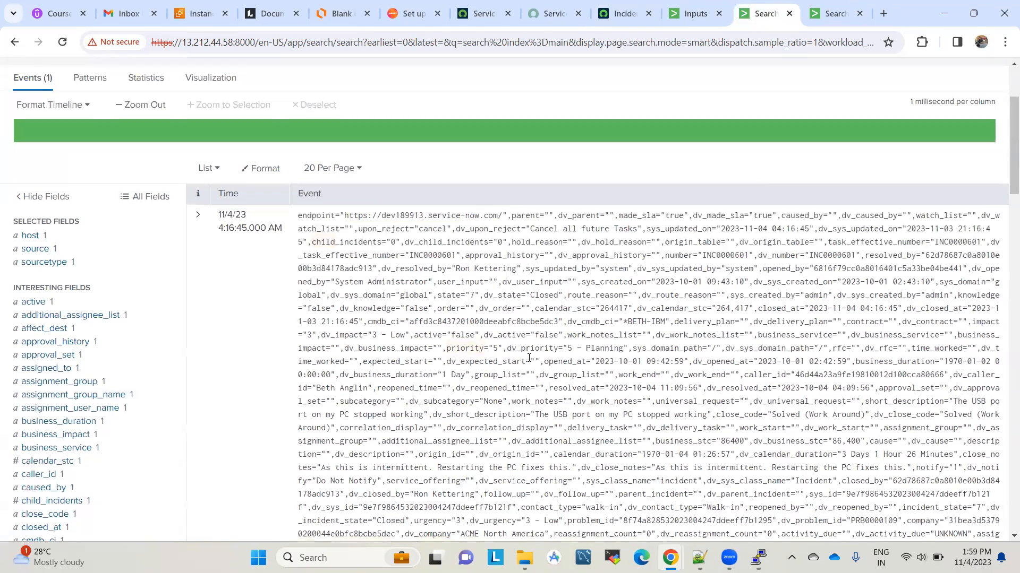
pyautogui.scroll(-3, 529, 358)
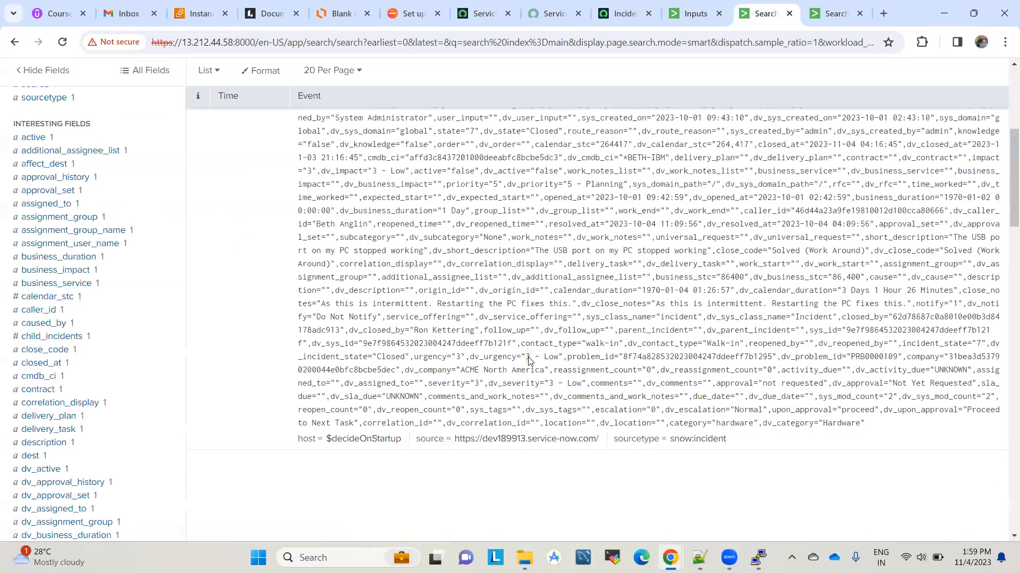
pyautogui.press('F5')
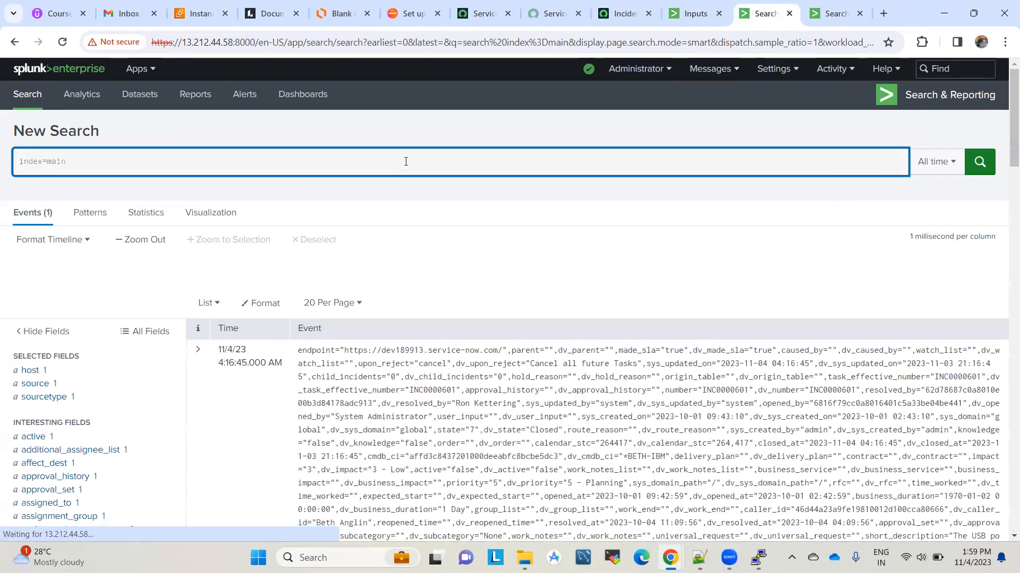